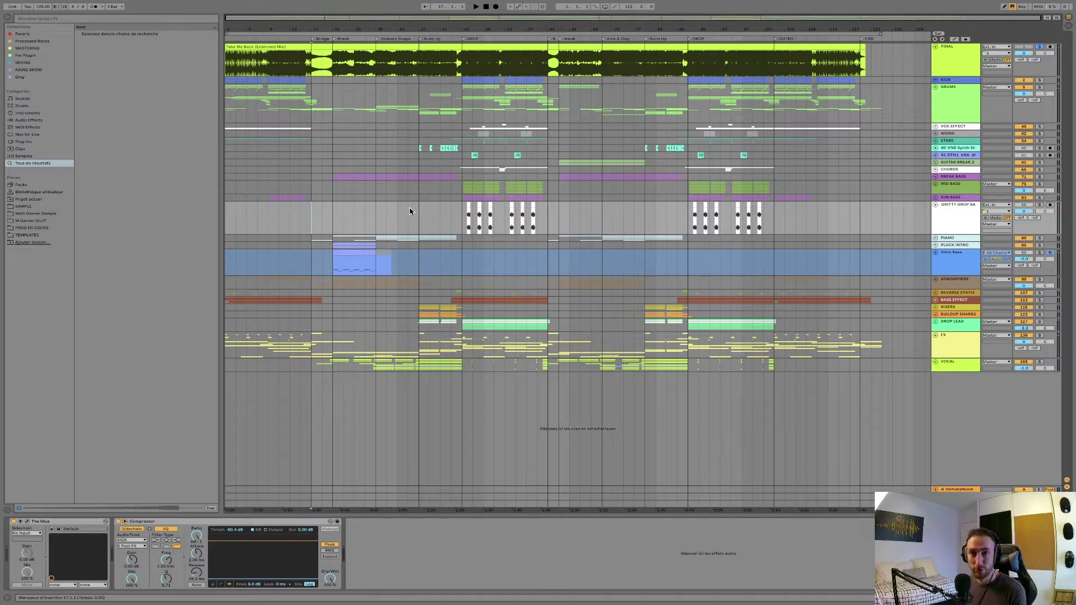
- Play the soloed FINAL track from the Build Up marker and return the insert marker to the start of the Break
left_click(423, 185)
key("space")
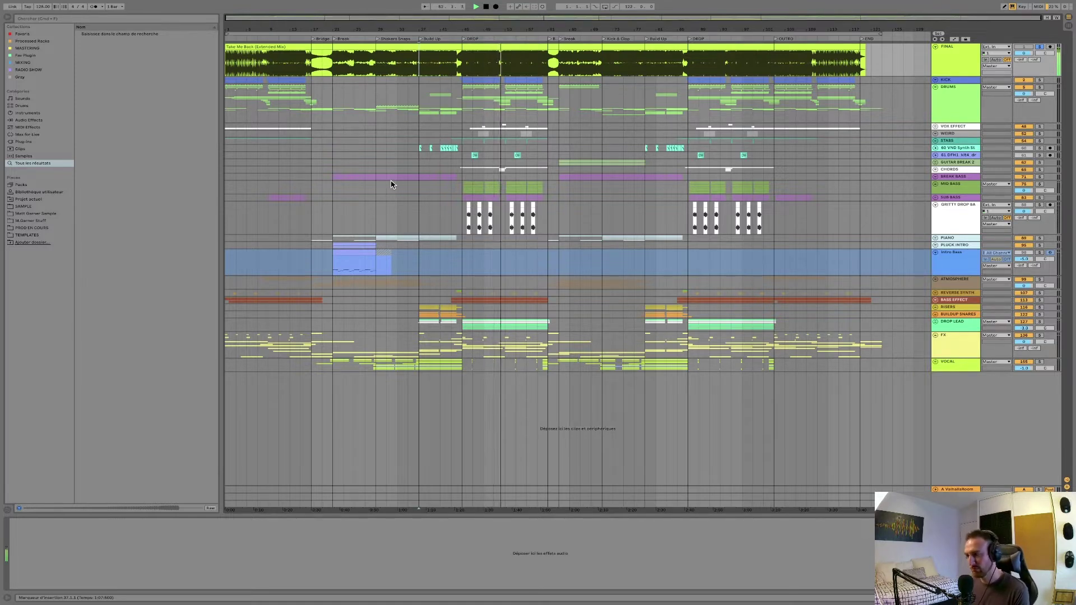
left_click(338, 169)
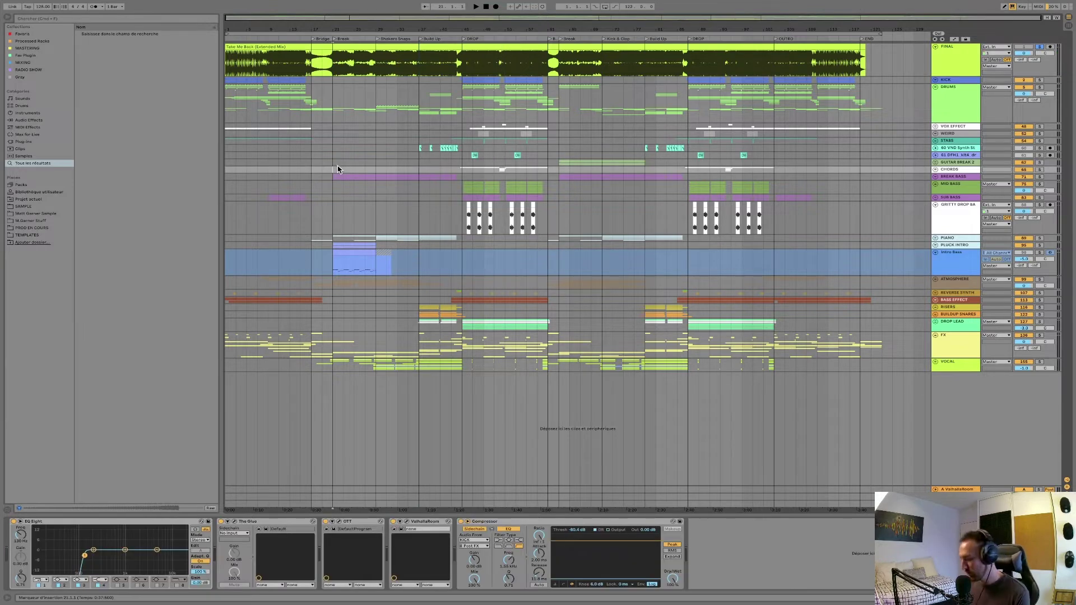
- Unfold the PIANO group to show its individual layers around the Break section
scroll(337, 169, "up", 2)
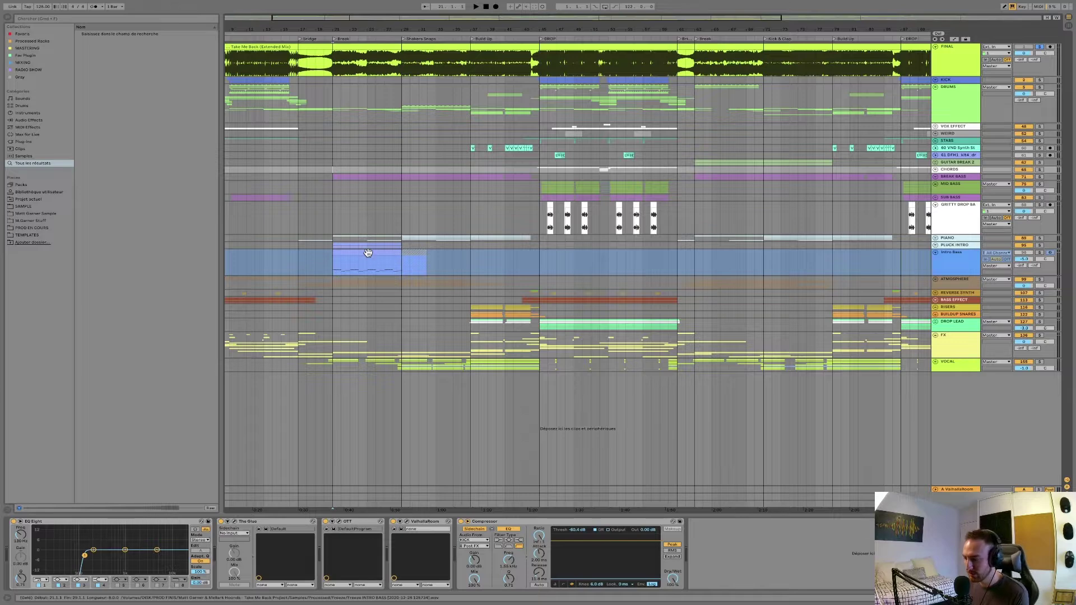
scroll(366, 250, "up", 2)
left_click(313, 247)
scroll(312, 242, "up", 2)
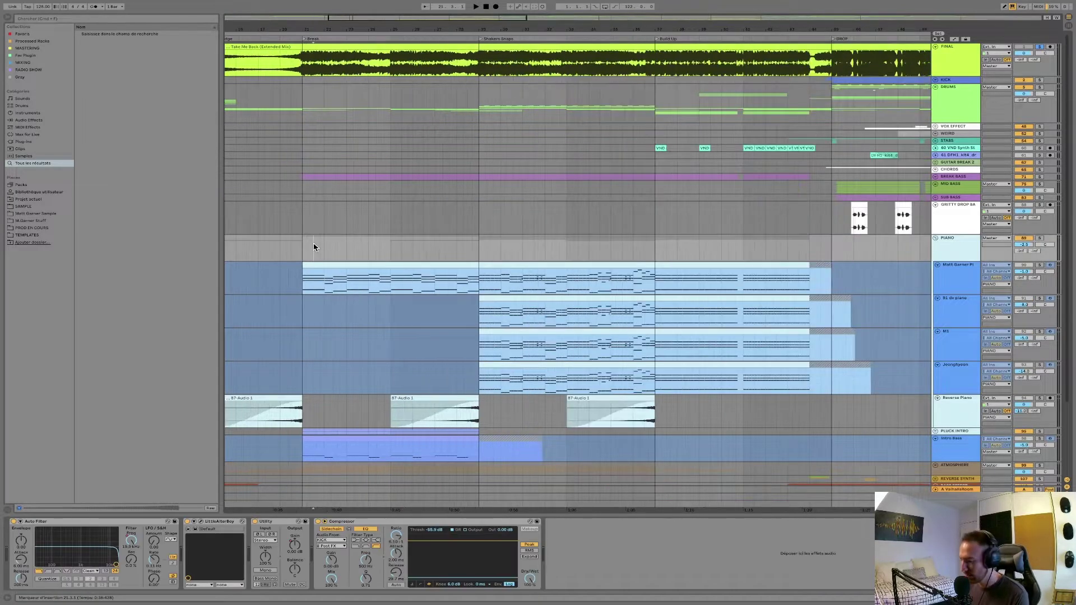
scroll(727, 204, "down", 2)
- Solo the first layer of the PIANO group and audition it from the start of the Break
key("space")
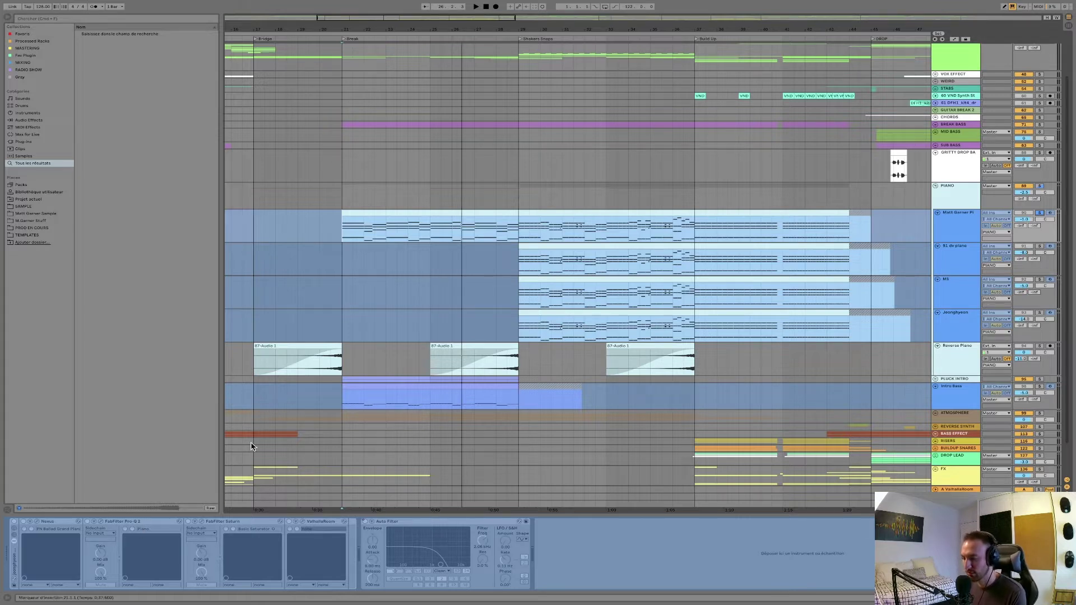
key("space")
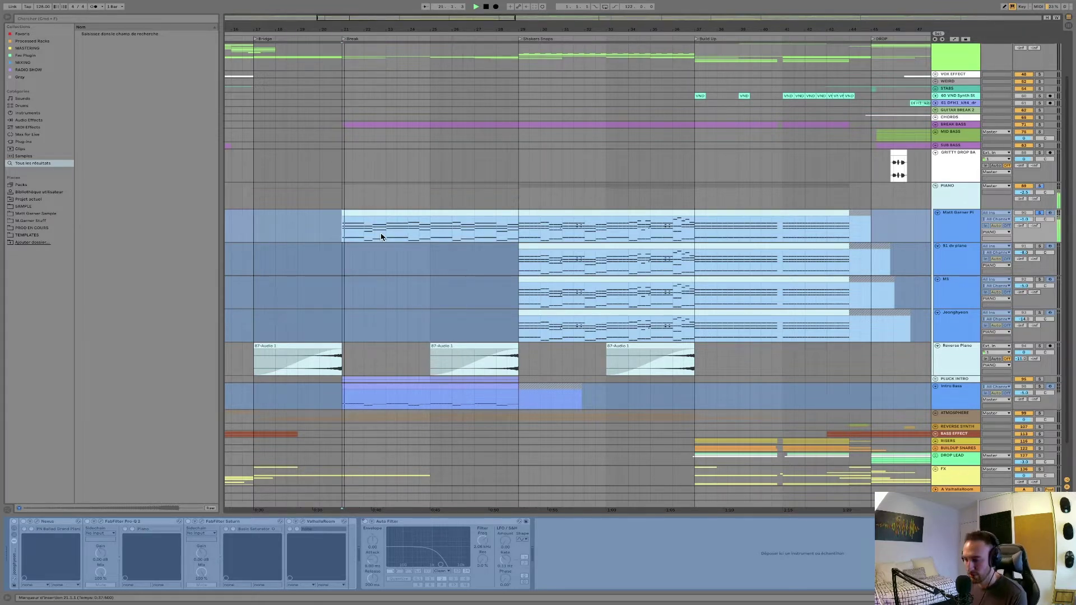
key("space")
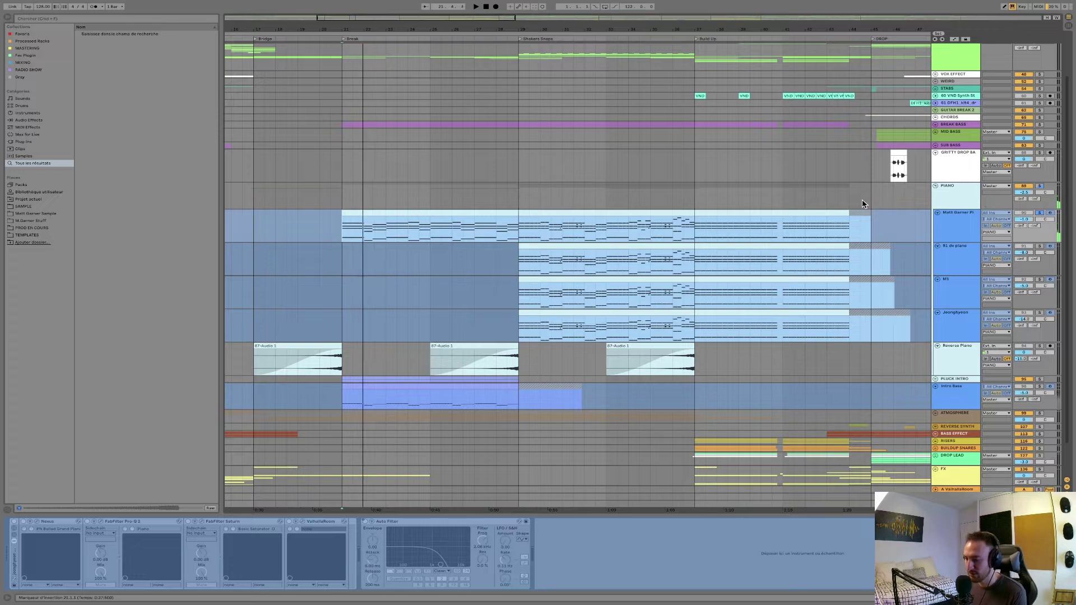
key("space")
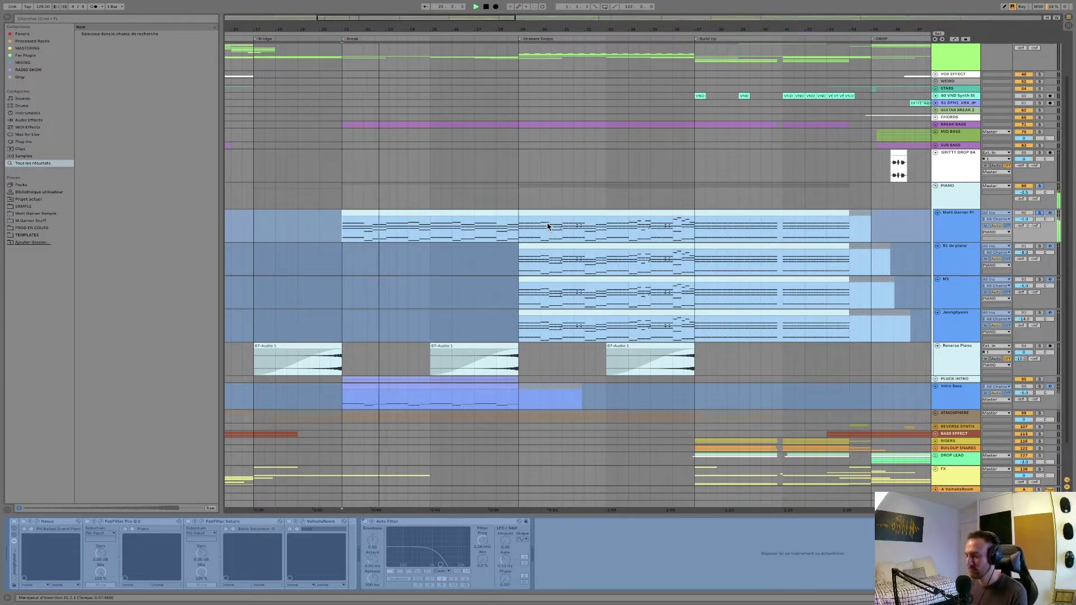
- Audition the soloed first piano layer from the start of the Shakers Snaps section
left_click(508, 193)
key("space")
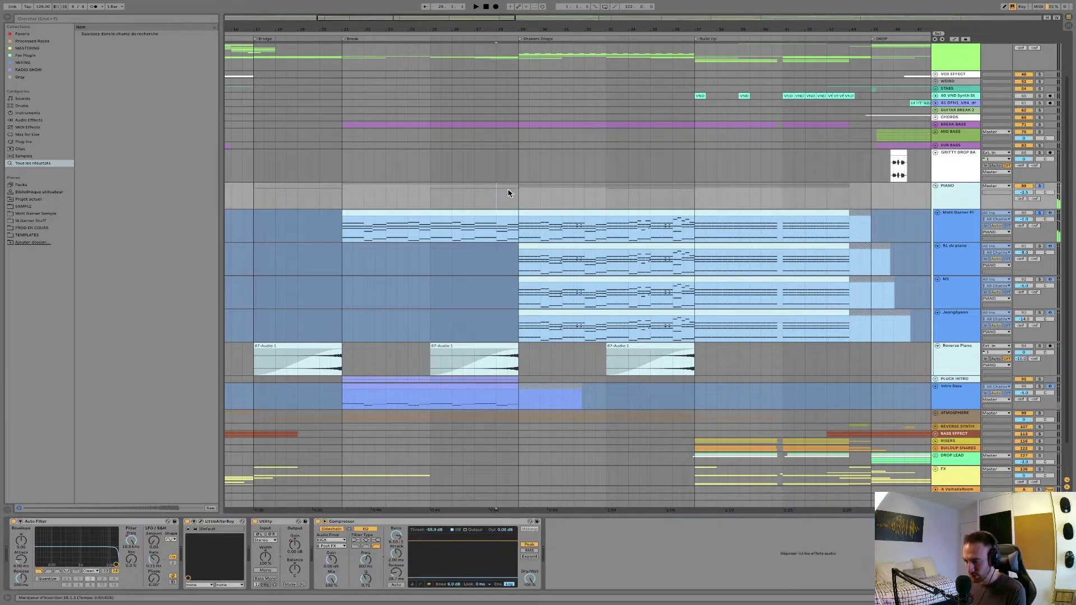
left_click(514, 226)
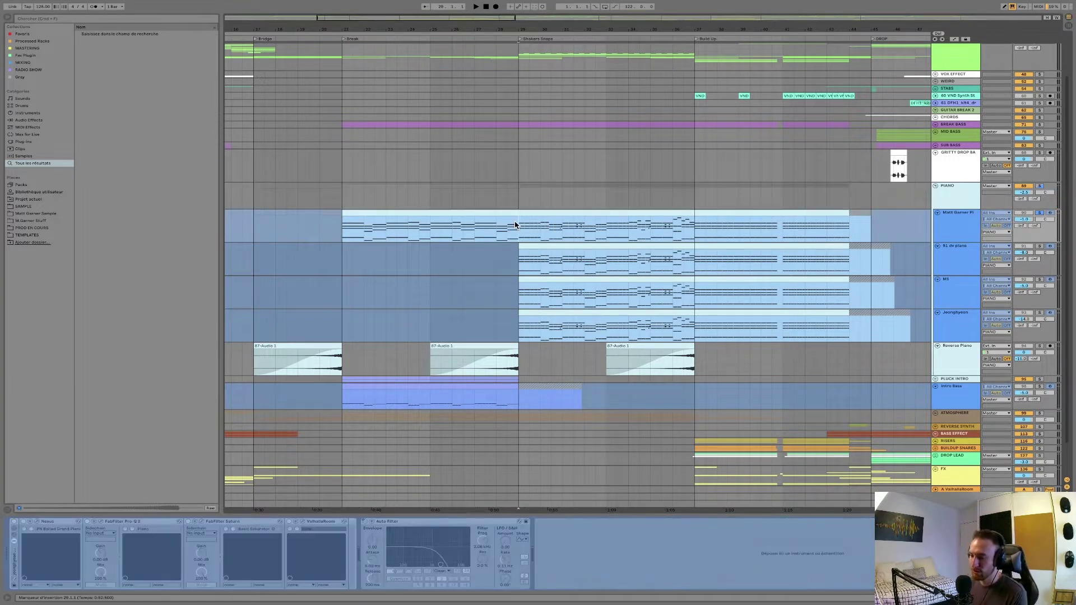
key("space")
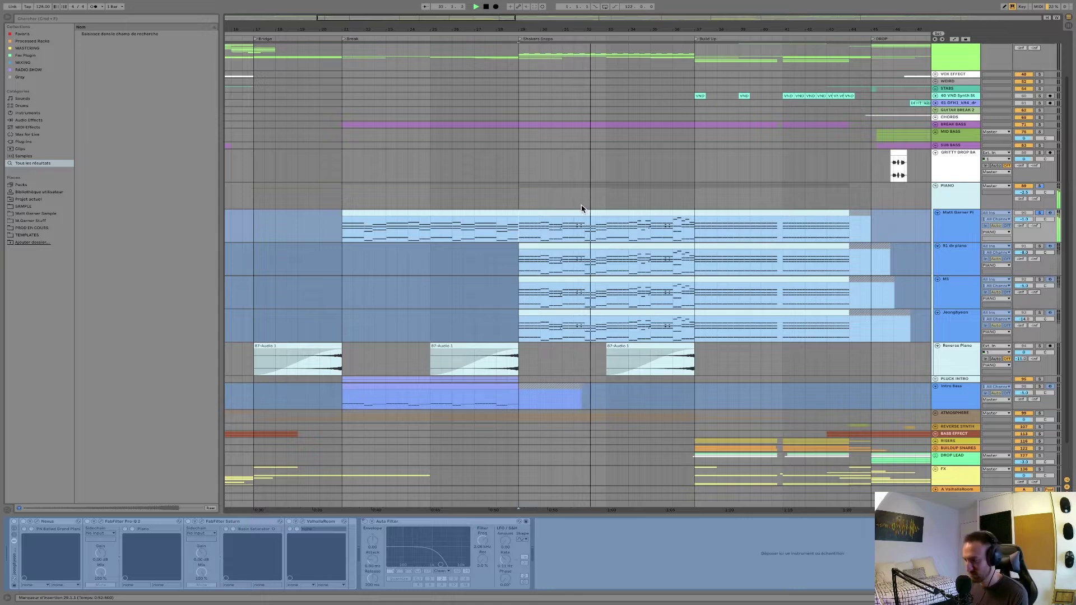
- Solo the second layer of the PIANO group and inspect its whole device chain
left_click(1040, 246)
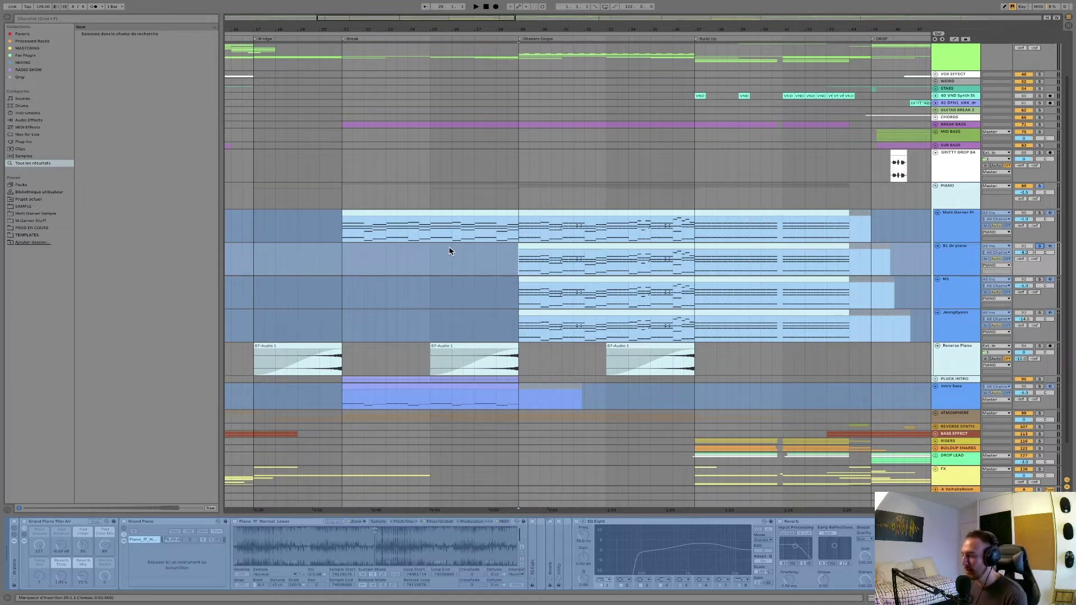
left_click(967, 266)
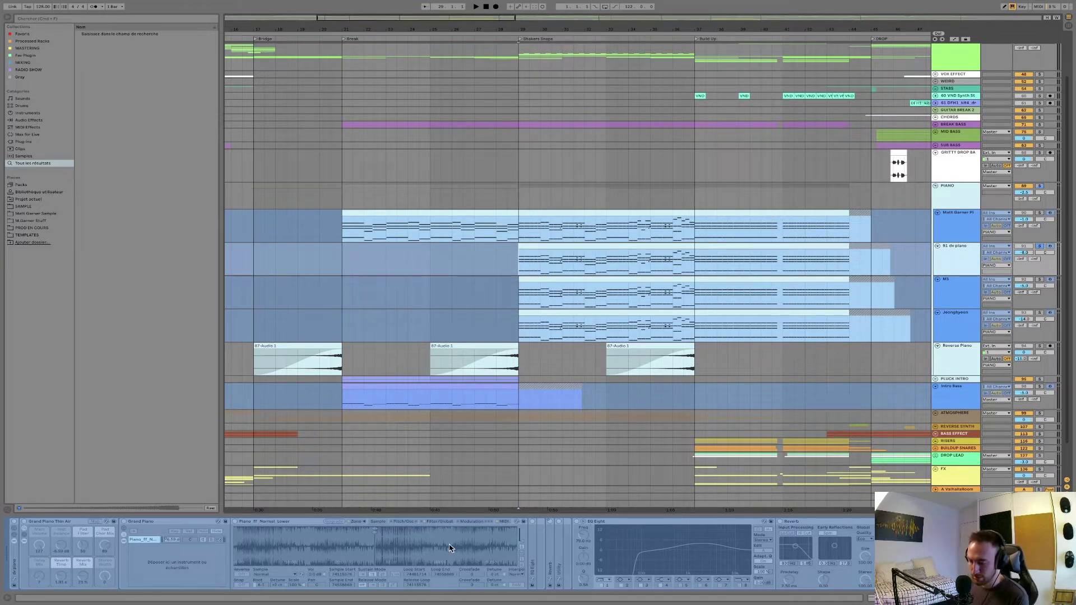
scroll(449, 548, "right", 5)
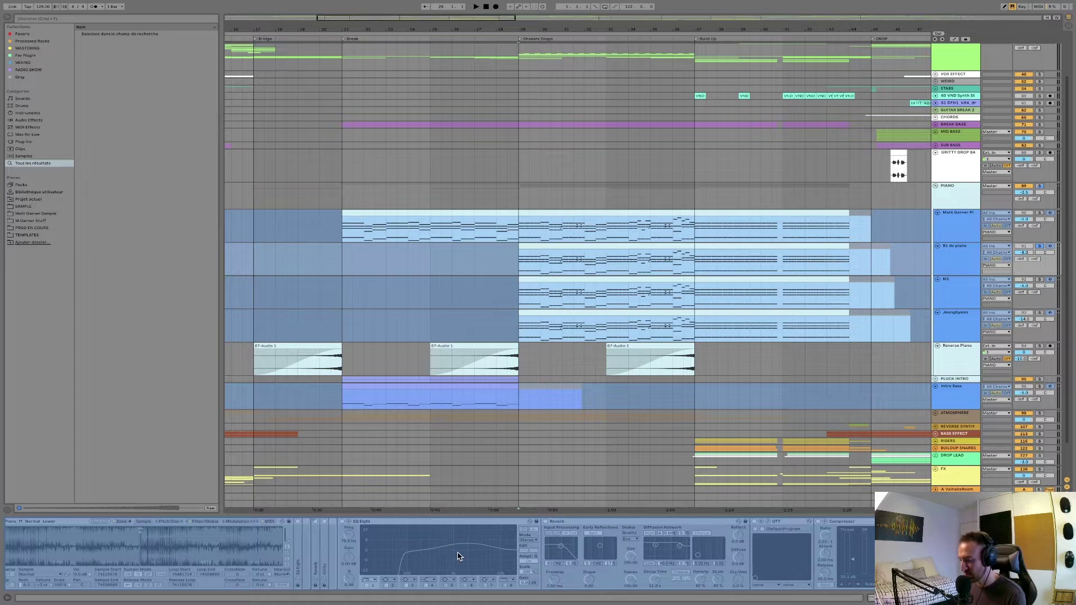
scroll(457, 555, "left", 5)
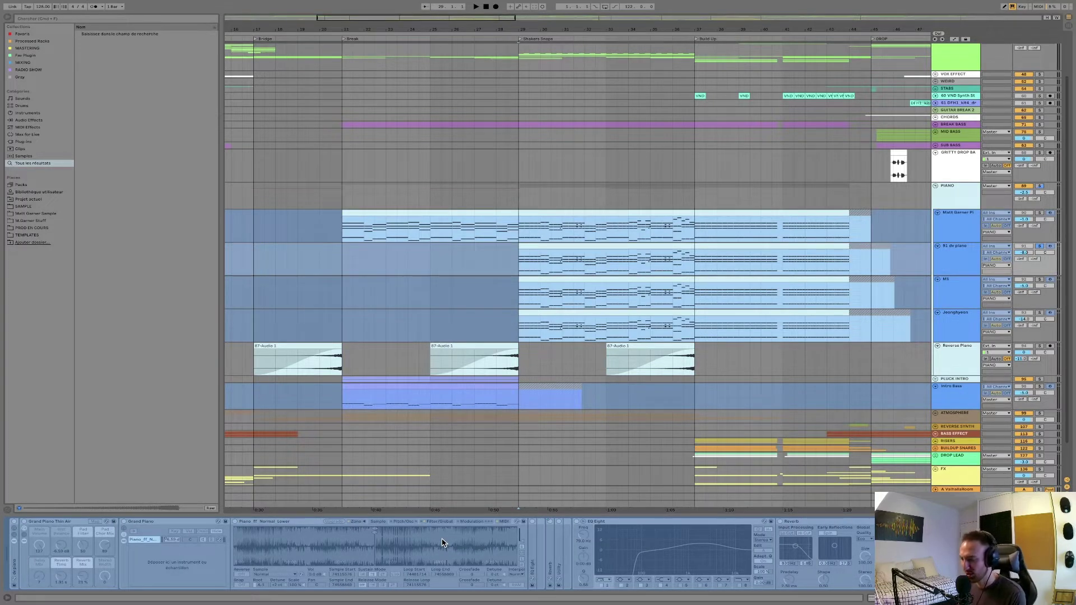
- Audition the soloed second piano layer from the start of the Shakers Snaps section
key("space")
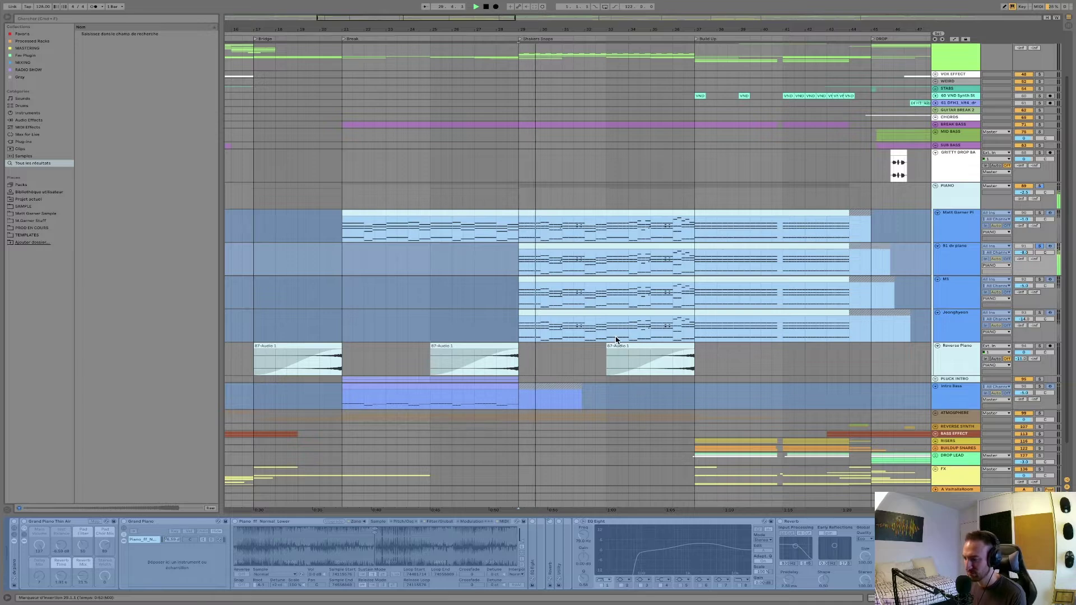
scroll(616, 340, "right", 2)
scroll(616, 340, "down", 1)
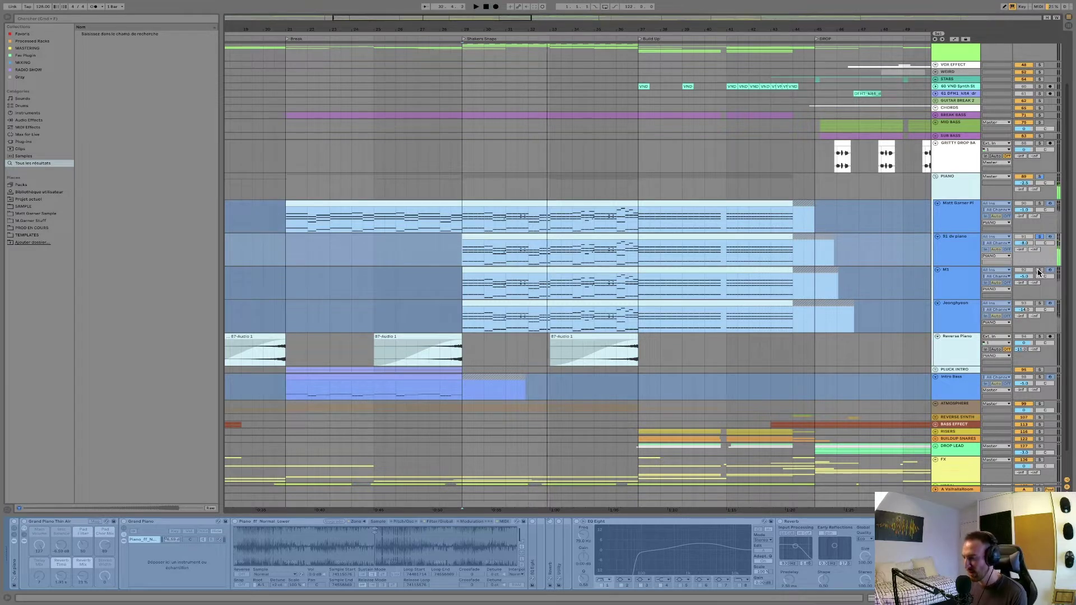
- Display the device chain of the M1 piano layer and audition the track soloed
left_click(949, 281)
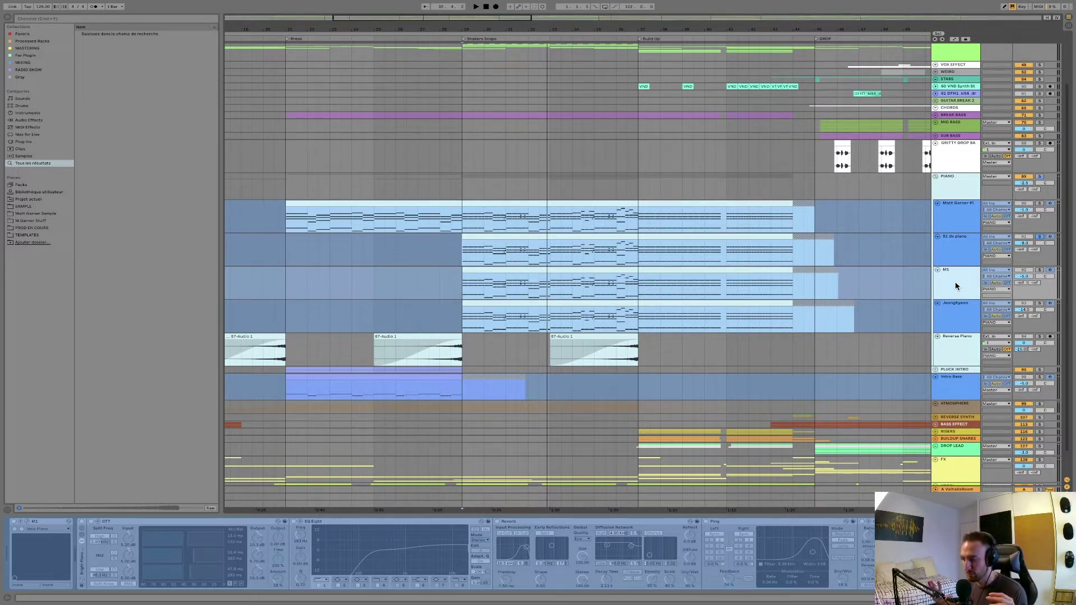
left_click(1039, 270)
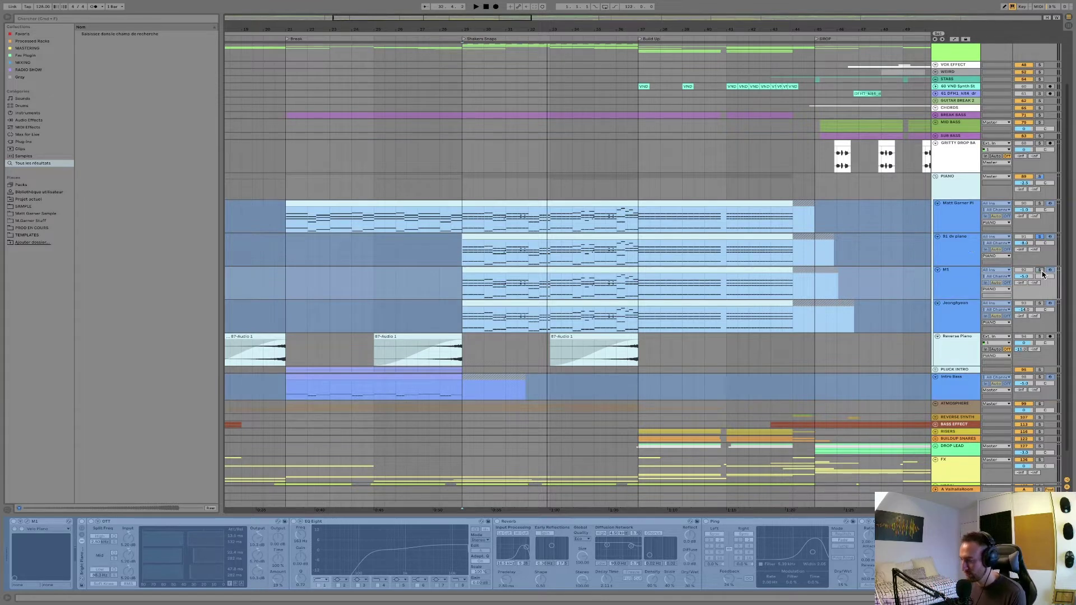
key("space")
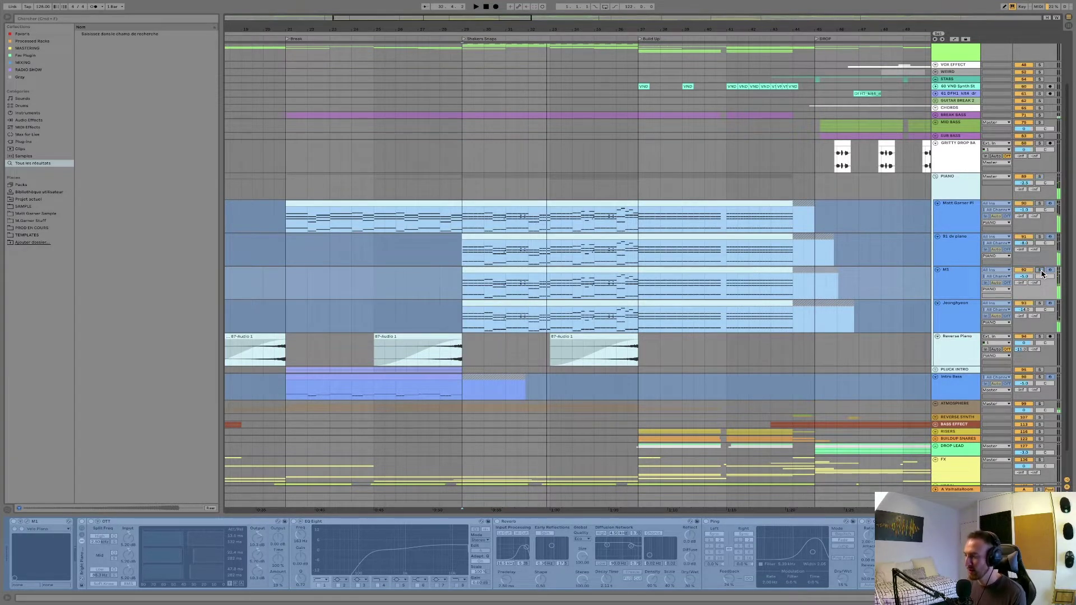
- Solo the fourth piano layer, show its device chain and audition it from the Shakers Snaps section
left_click(1040, 303)
left_click(954, 309)
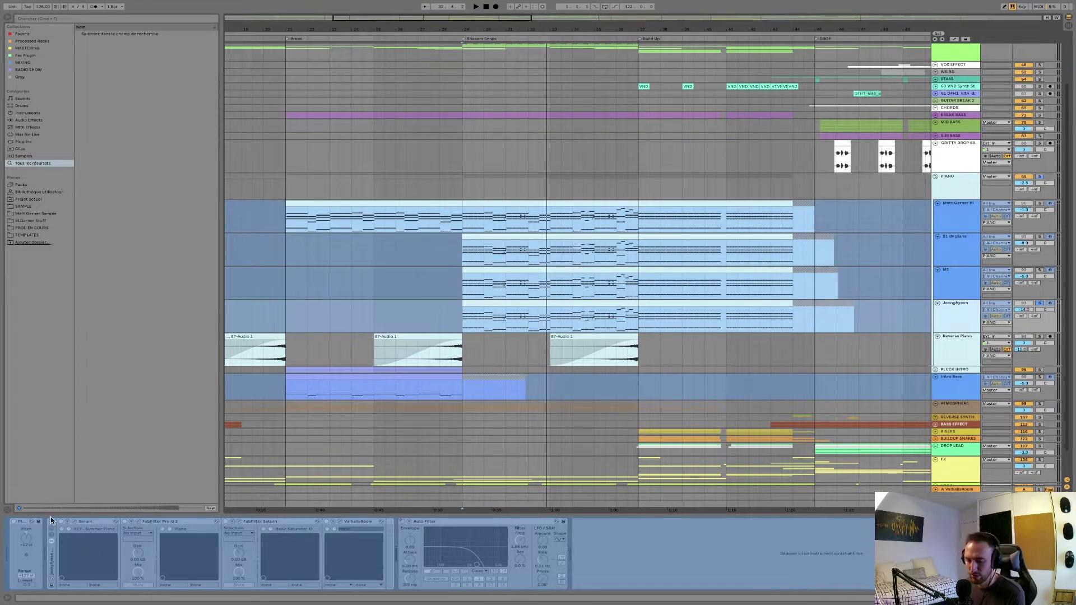
key("space")
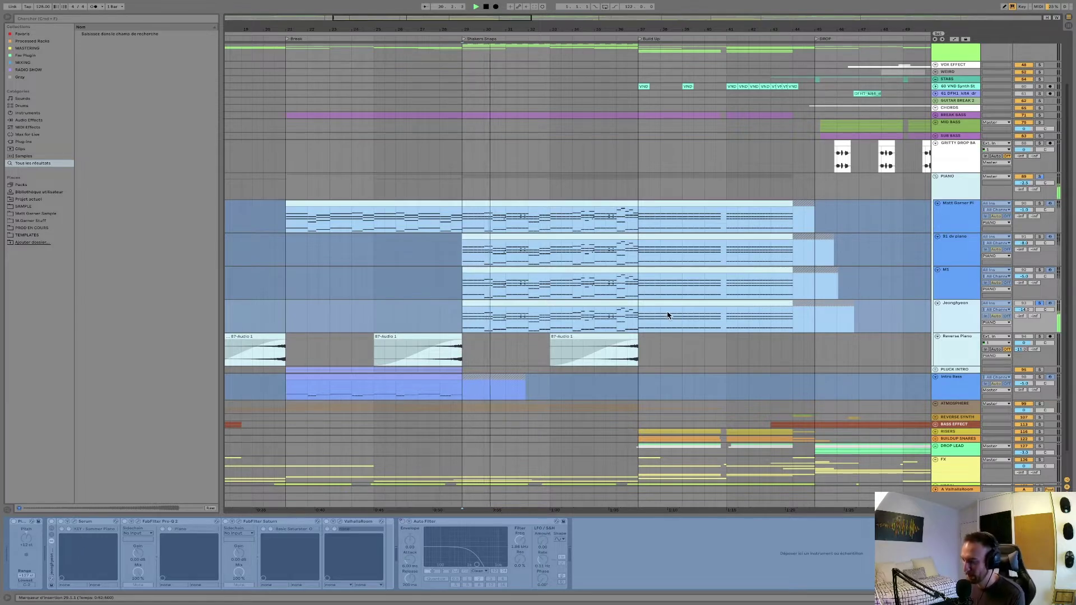
scroll(413, 318, "down", 1)
left_click(419, 321)
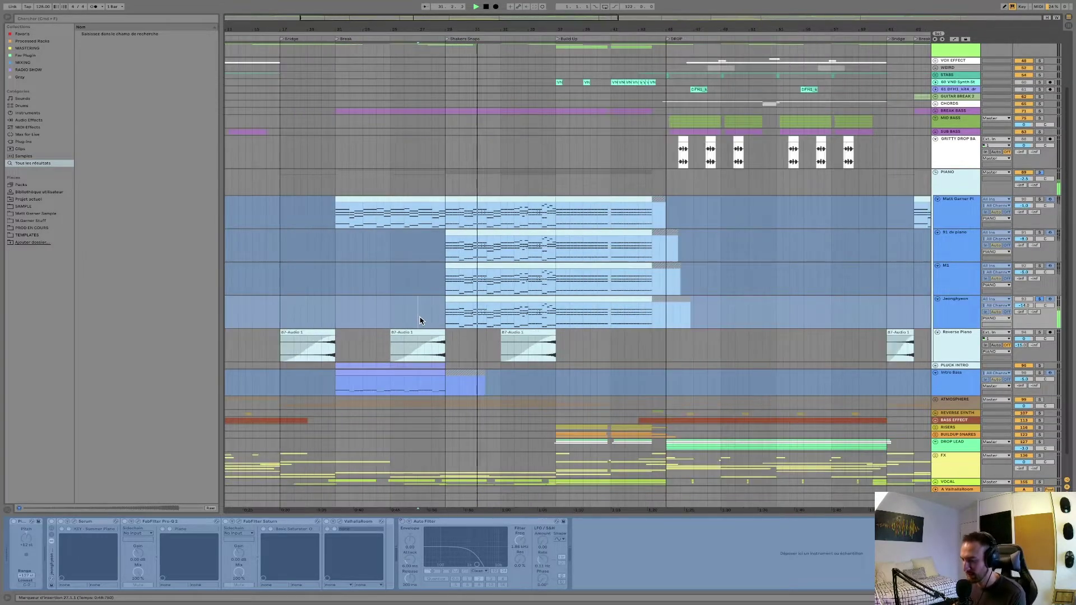
key("minus")
key("plus")
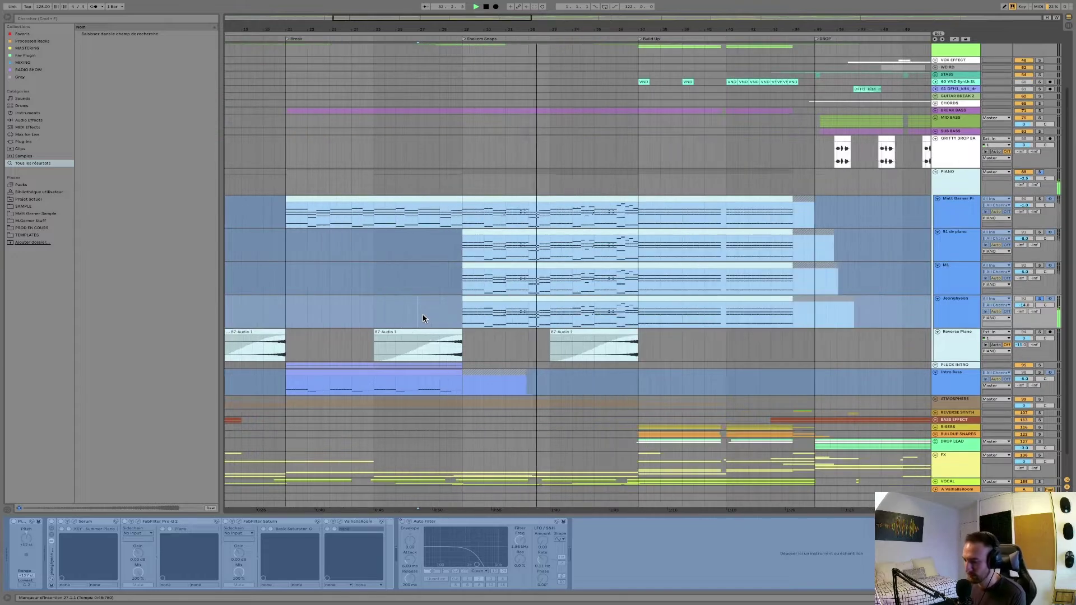
- Solo the Reverse Piano track and play it from just before the Break
scroll(425, 314, "down", 2)
scroll(424, 315, "left", 2)
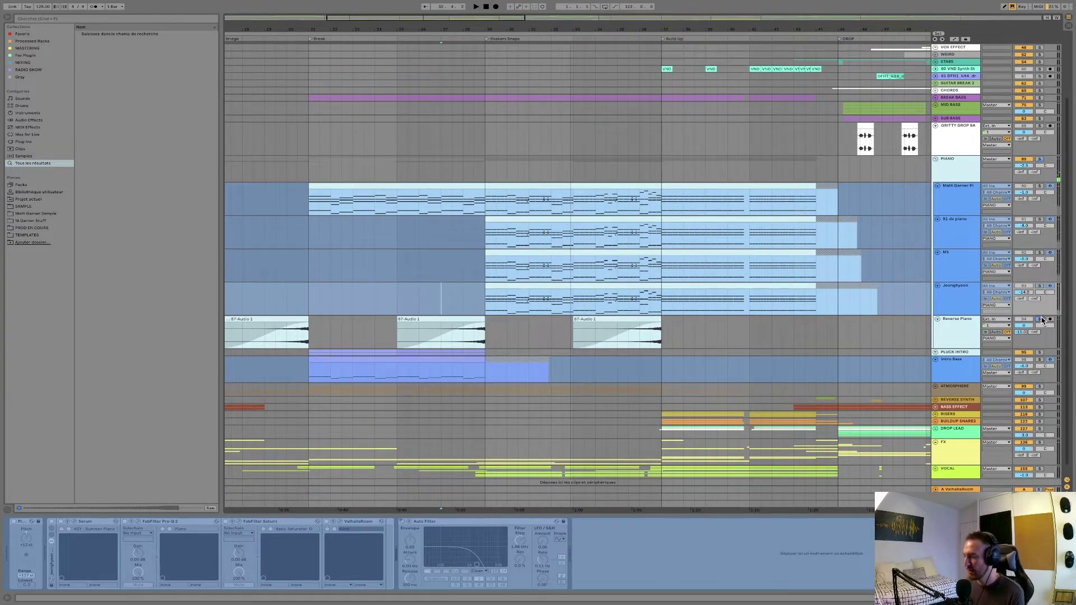
scroll(552, 266, "left", 1)
scroll(552, 265, "down", 1)
left_click(318, 294)
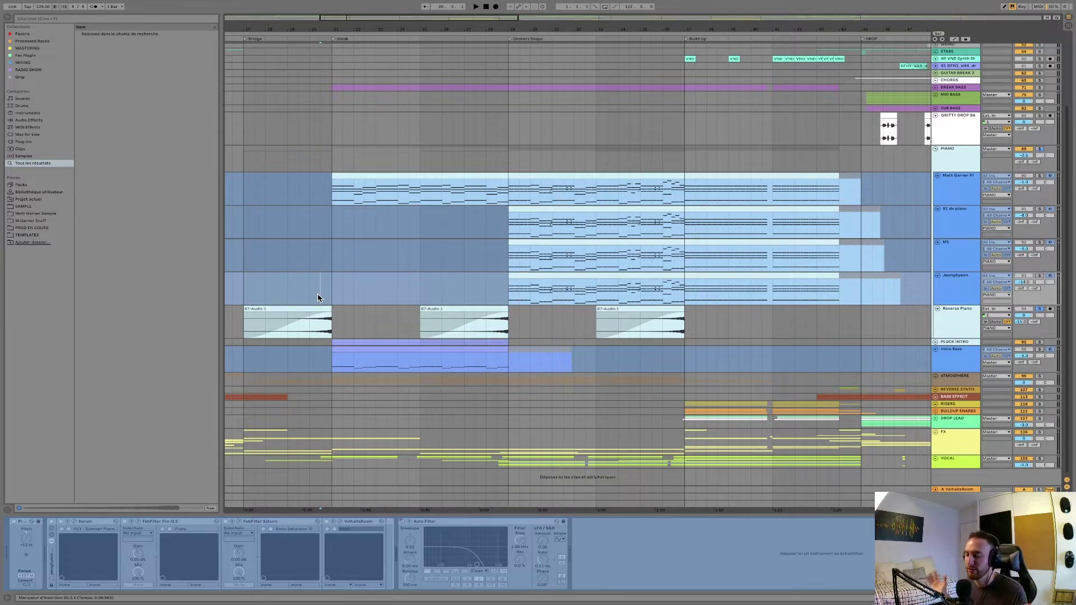
key("space")
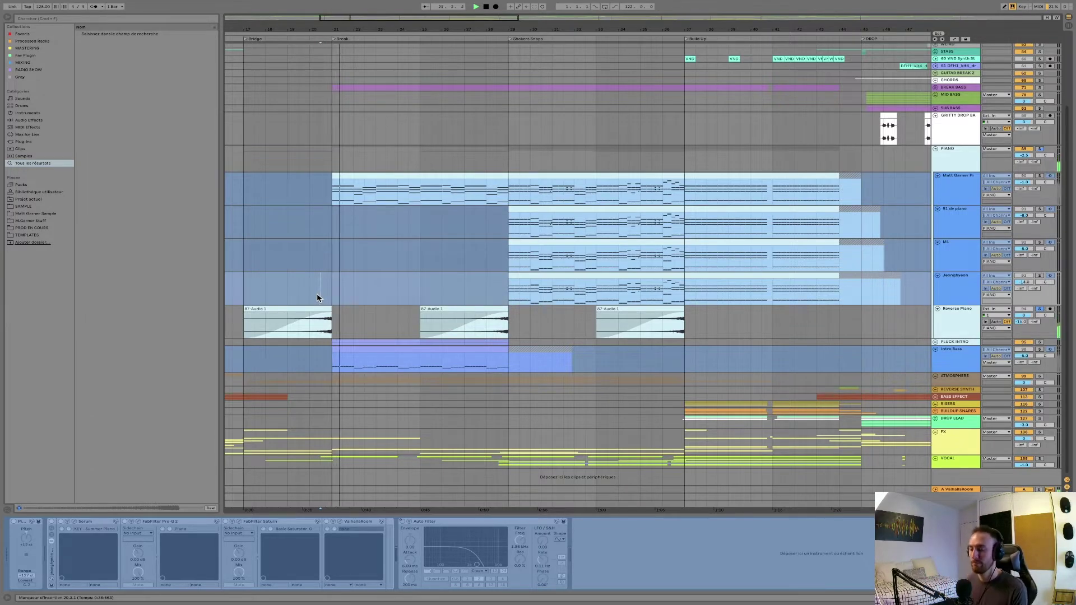
- Fold the PIANO group, unfold PLUCK INTRO and play it soloed together with Intro Bass from the Break
left_click(935, 148)
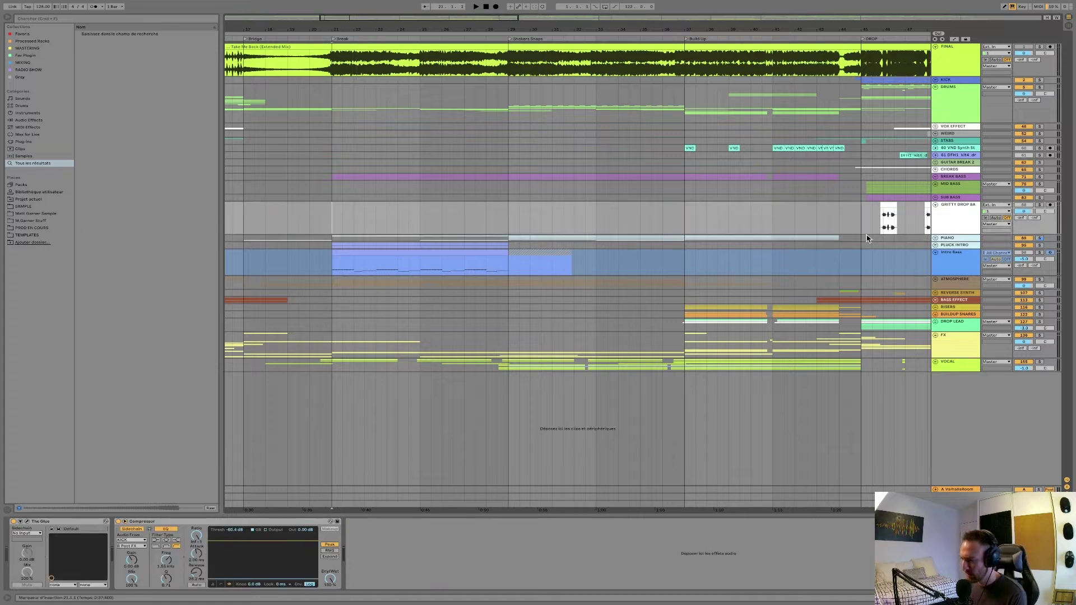
left_click(935, 245)
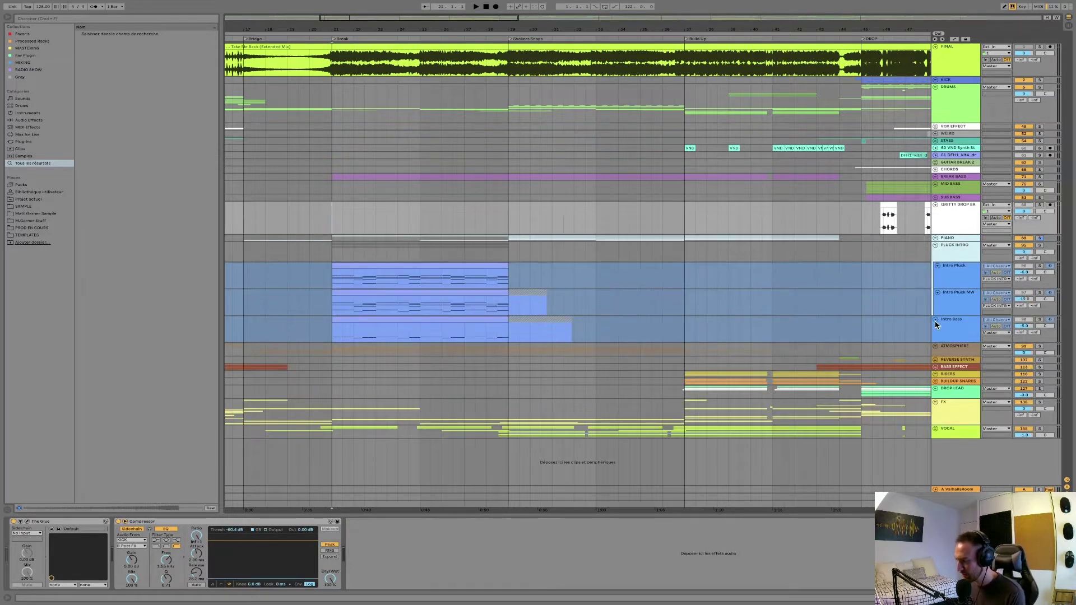
left_click(332, 245)
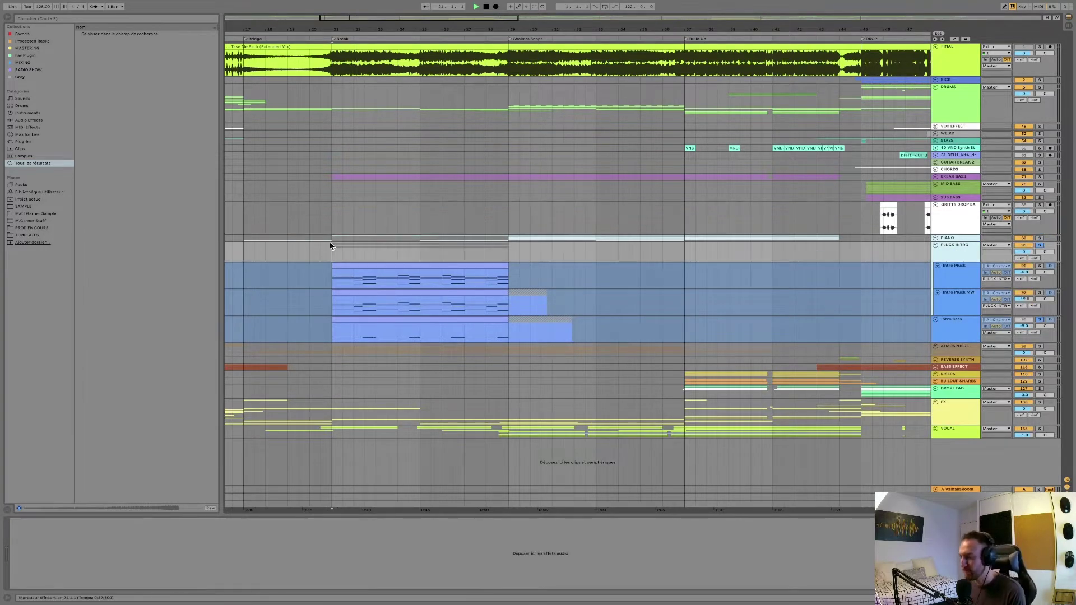
key("space")
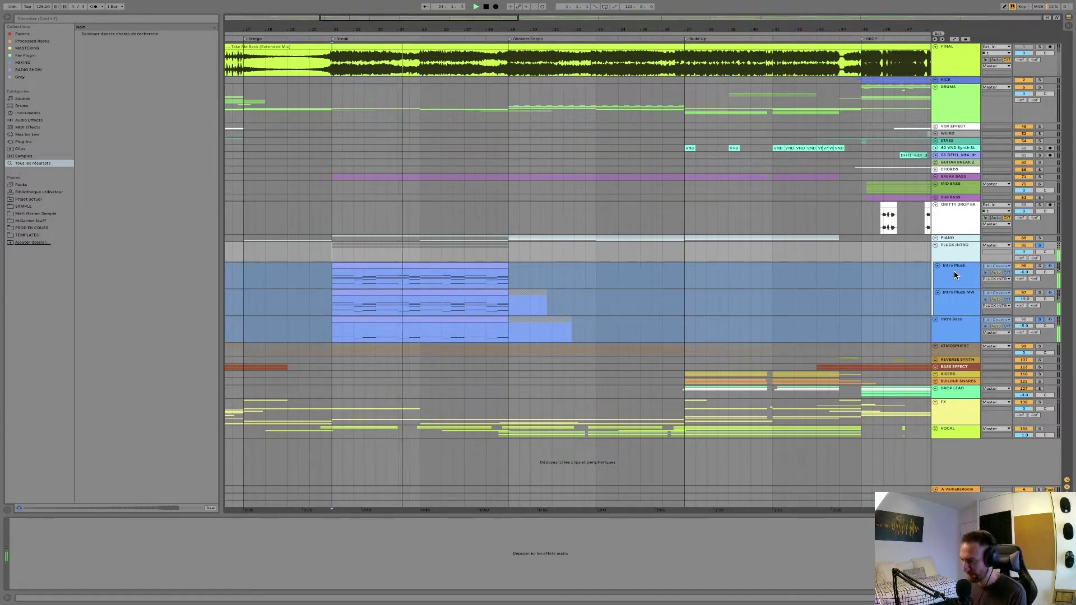
- Inspect the device chains of both Intro Pluck layers and the Intro Bass track, and fold the PLUCK INTRO group
left_click(683, 290)
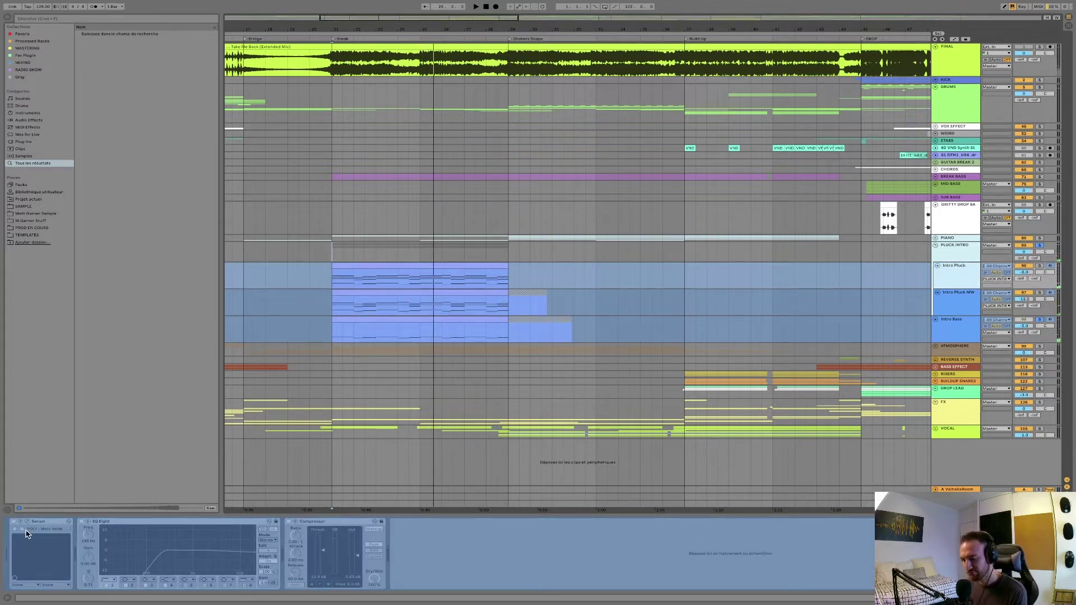
left_click(959, 294)
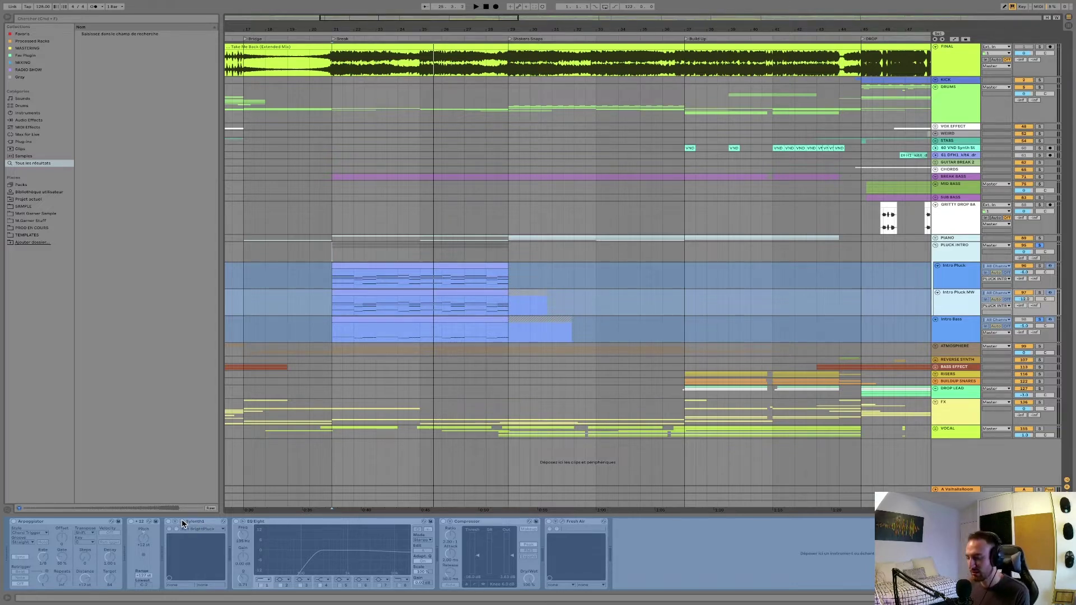
left_click(958, 331)
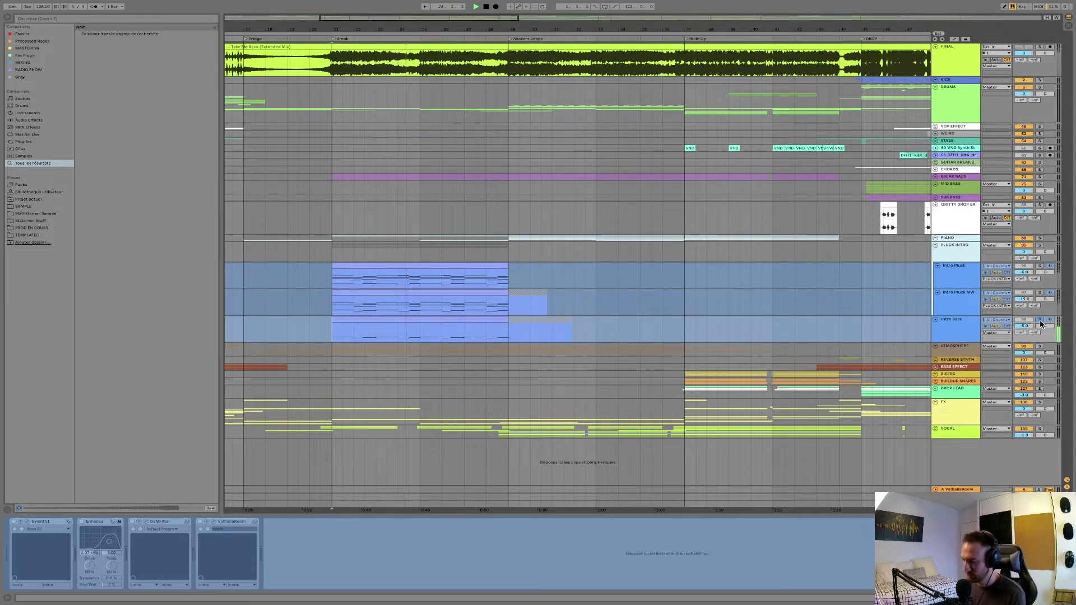
left_click(935, 245)
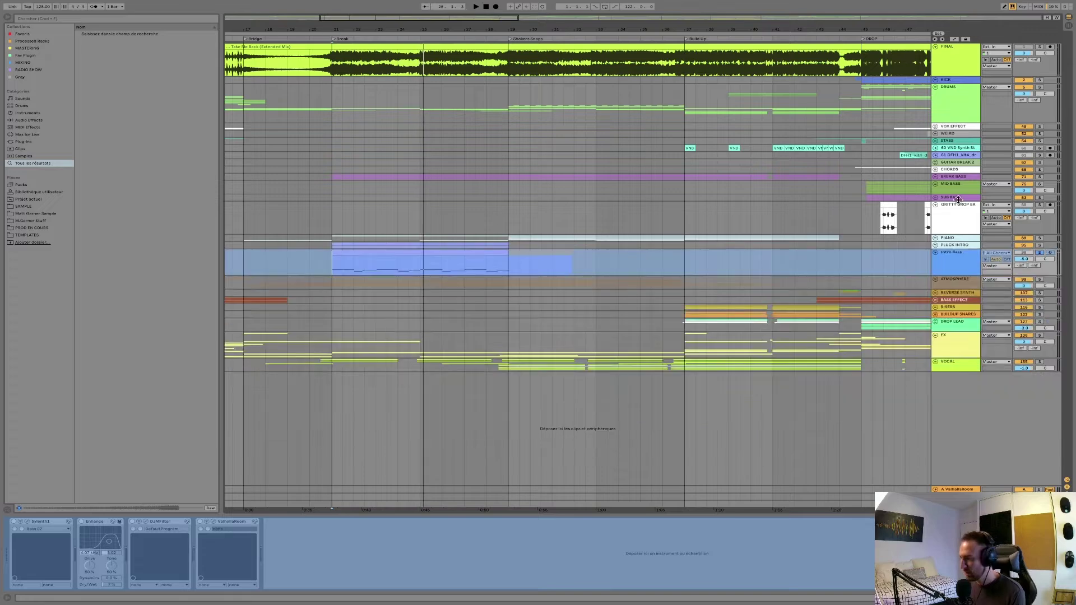
- Unfold the BREAK BASS group, play its 74 Serum layer soloed from the Break and show that layer's device chain
left_click(936, 175)
left_click(959, 192)
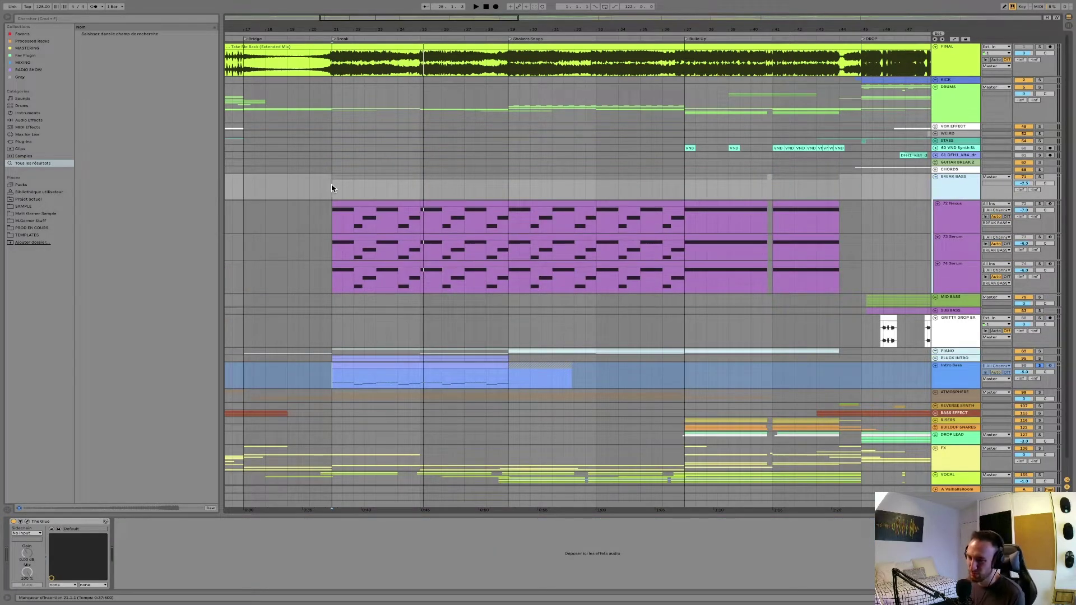
key("space")
left_click(1040, 264)
key("space")
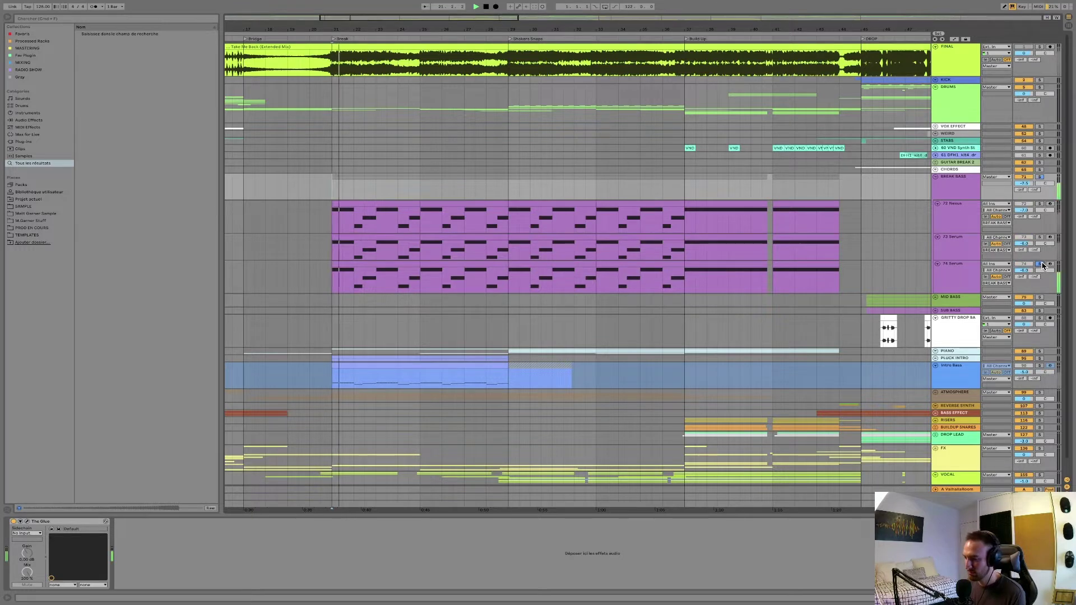
left_click(961, 276)
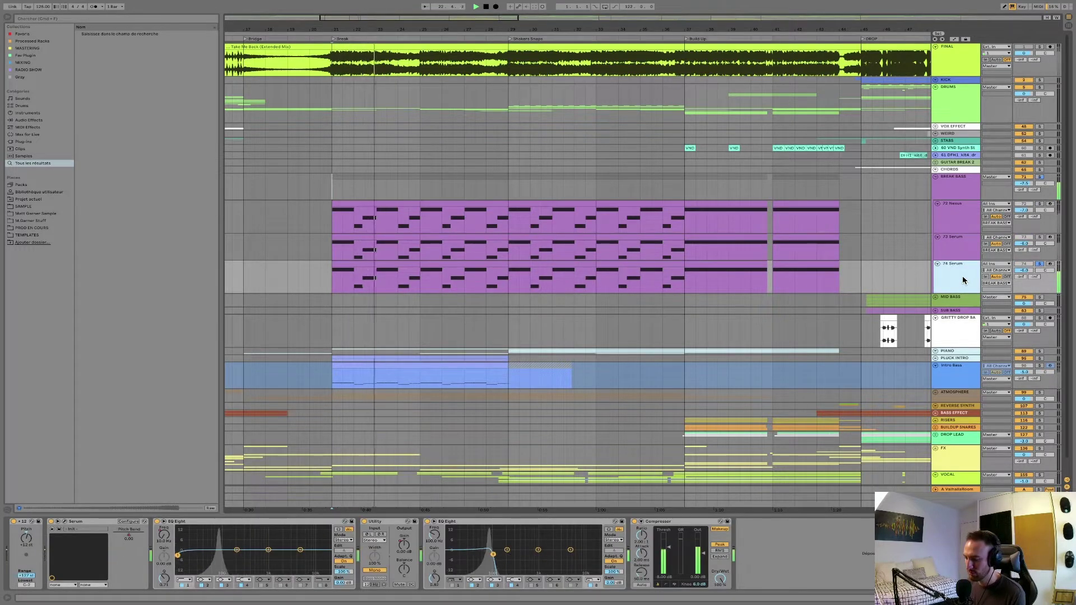
- Audition the 73 Serum and 72 Nexus bass layers, showing the Nexus device chain, and solo the PLUCK INTRO group
left_click(1040, 237)
key("space")
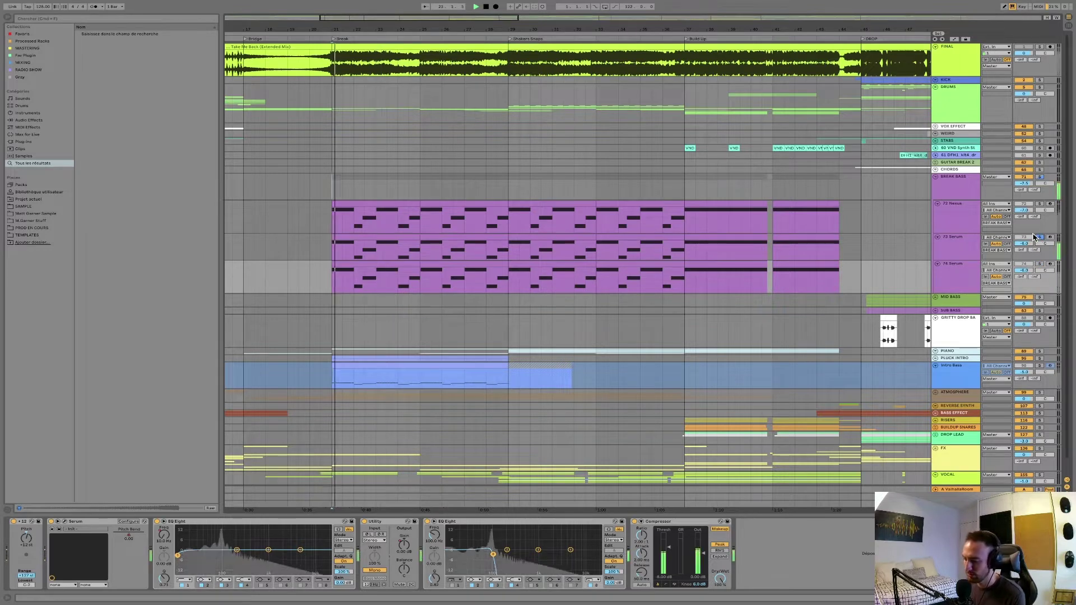
left_click(1040, 204)
left_click(960, 218)
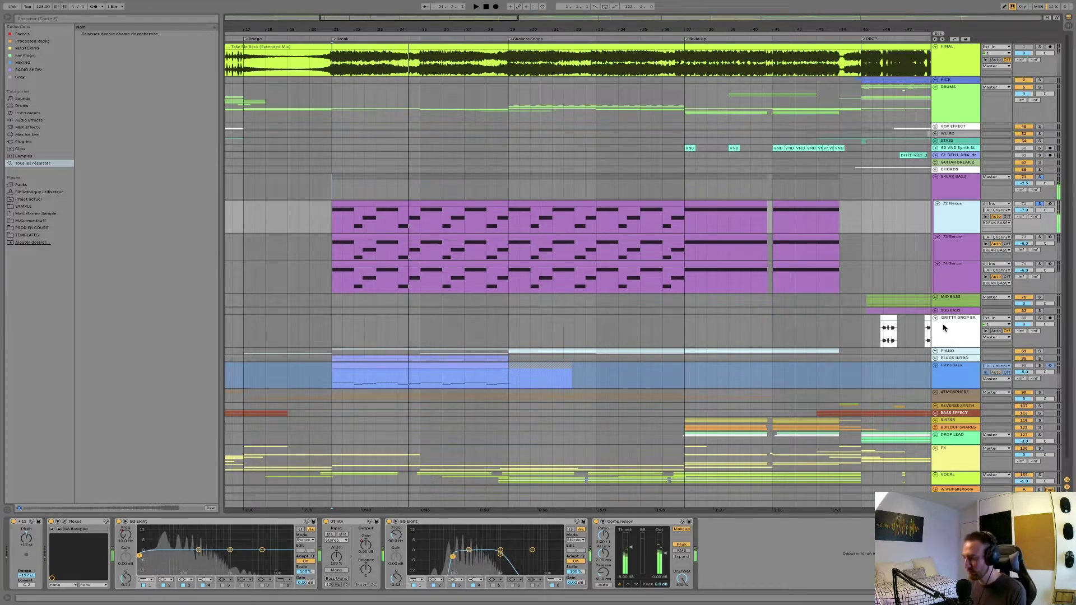
left_click(1040, 358)
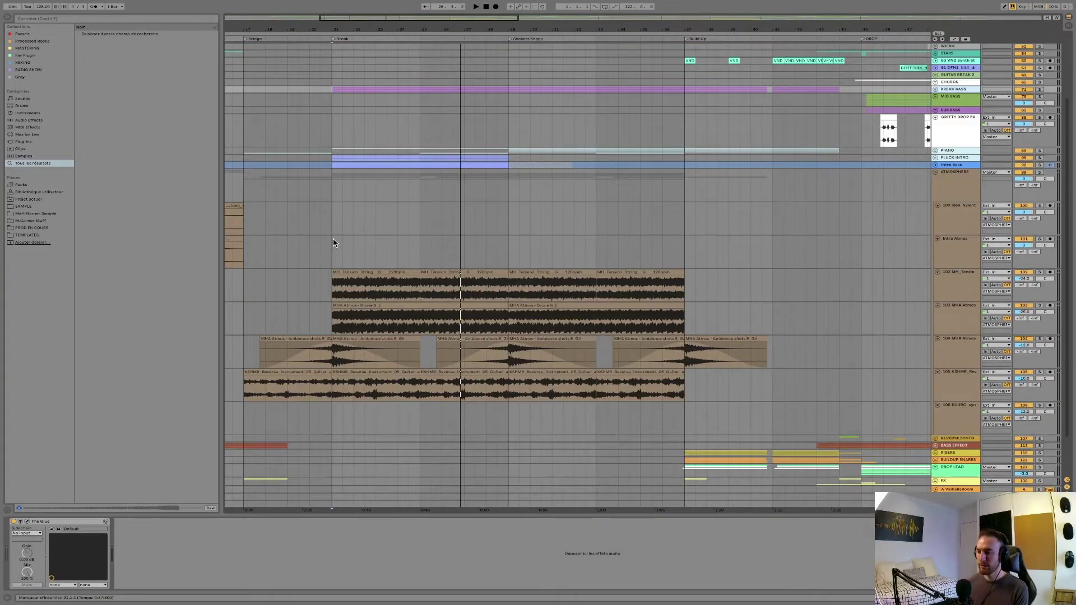
- Play the ATMOSPHERE group from the Break and solo its four layers one after another, from tension strings to reverse instrument
left_click(333, 242)
key("space")
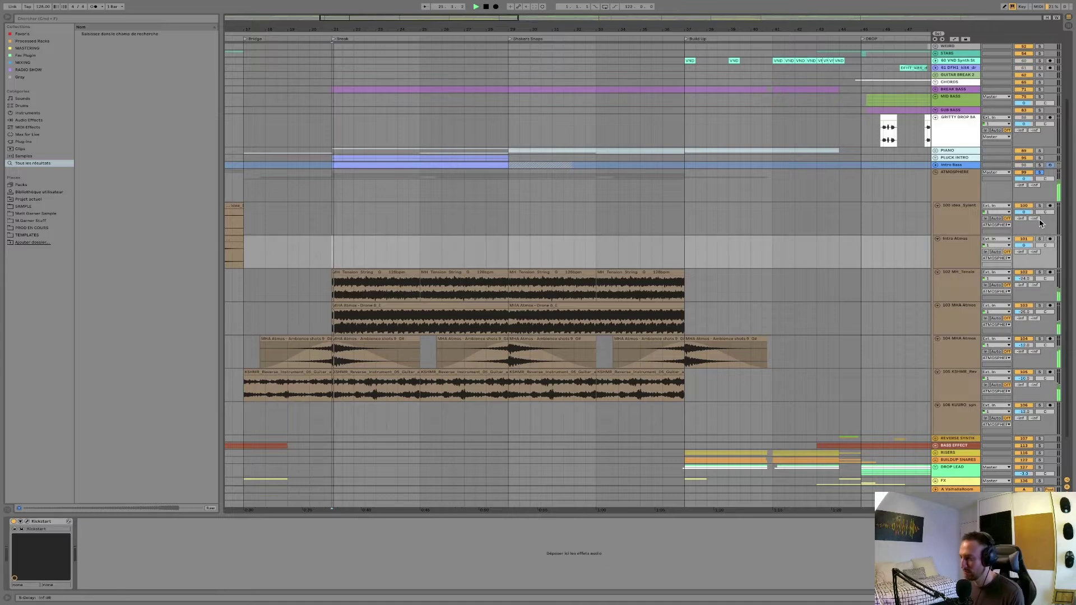
left_click(1039, 273)
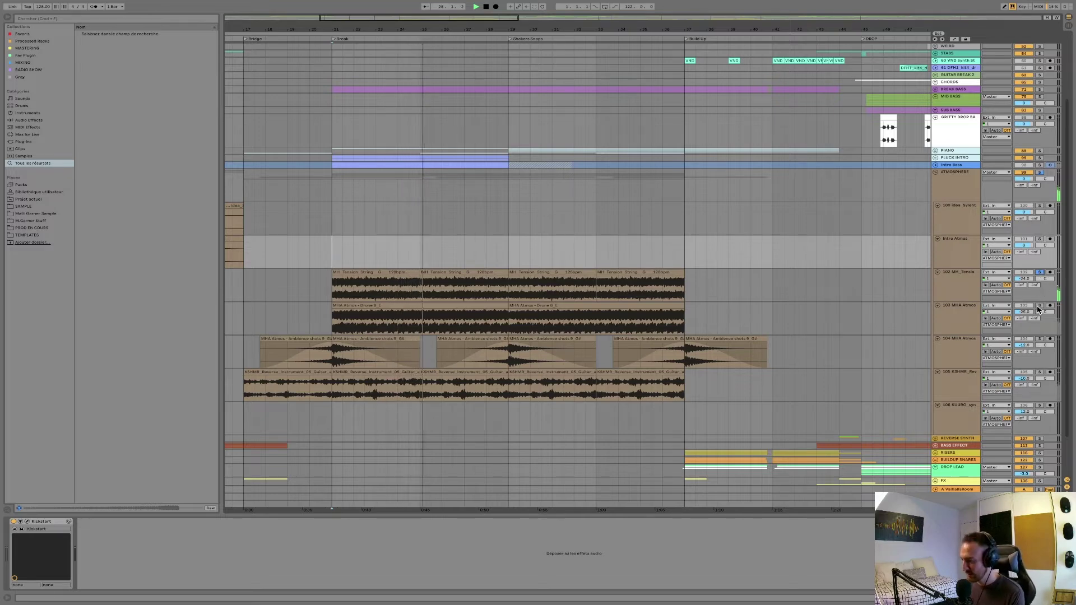
left_click(1039, 306)
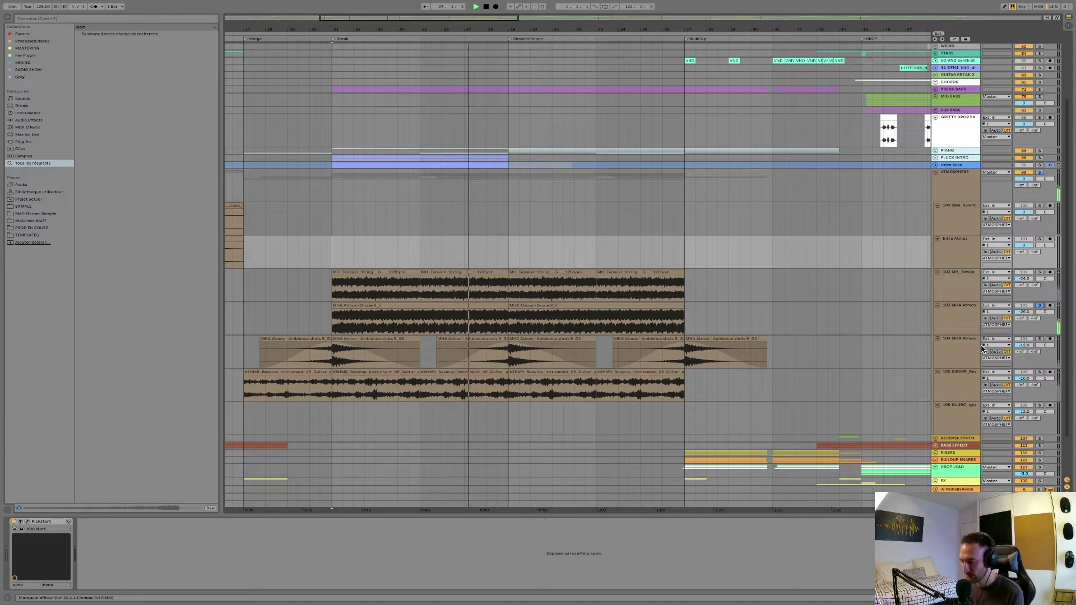
left_click(1040, 339)
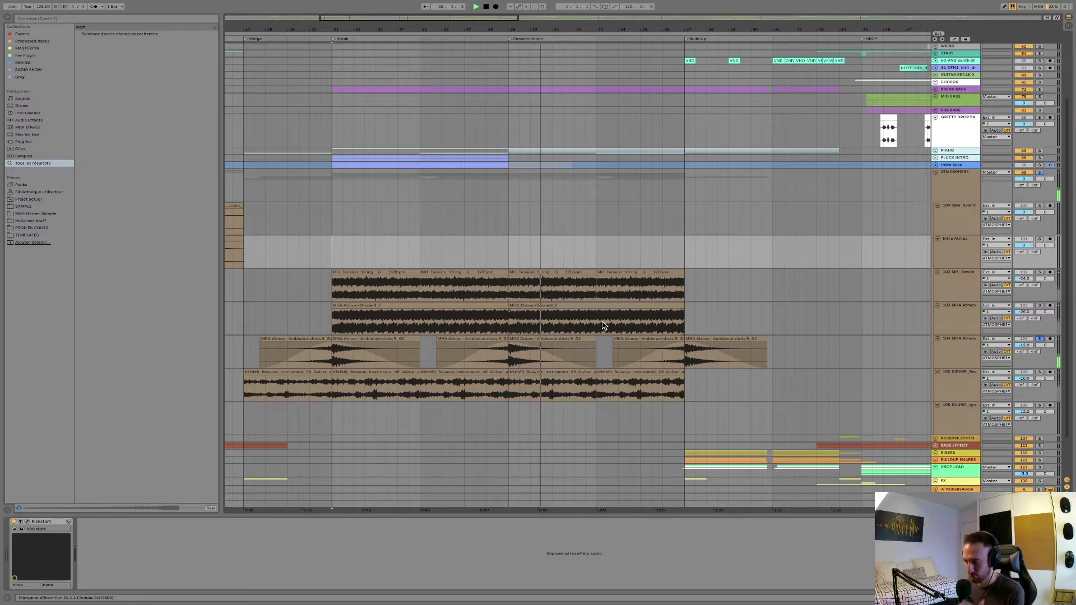
left_click(448, 389)
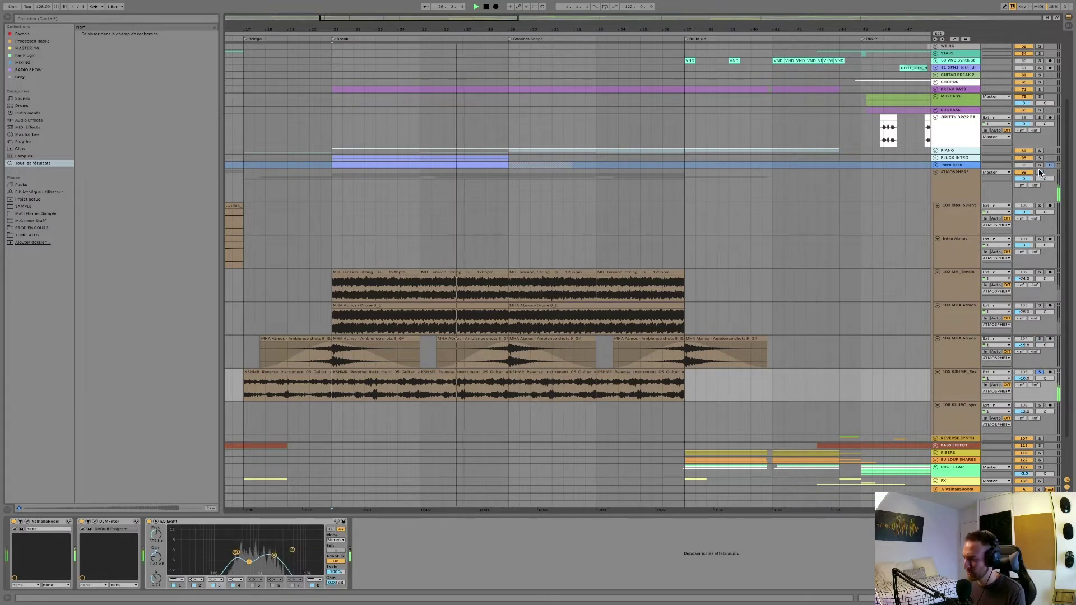
- Check the Intro Atmos clips before the Bridge, fold the ATMOSPHERE group and play the arrangement from the Break
left_click(589, 239)
key("minus")
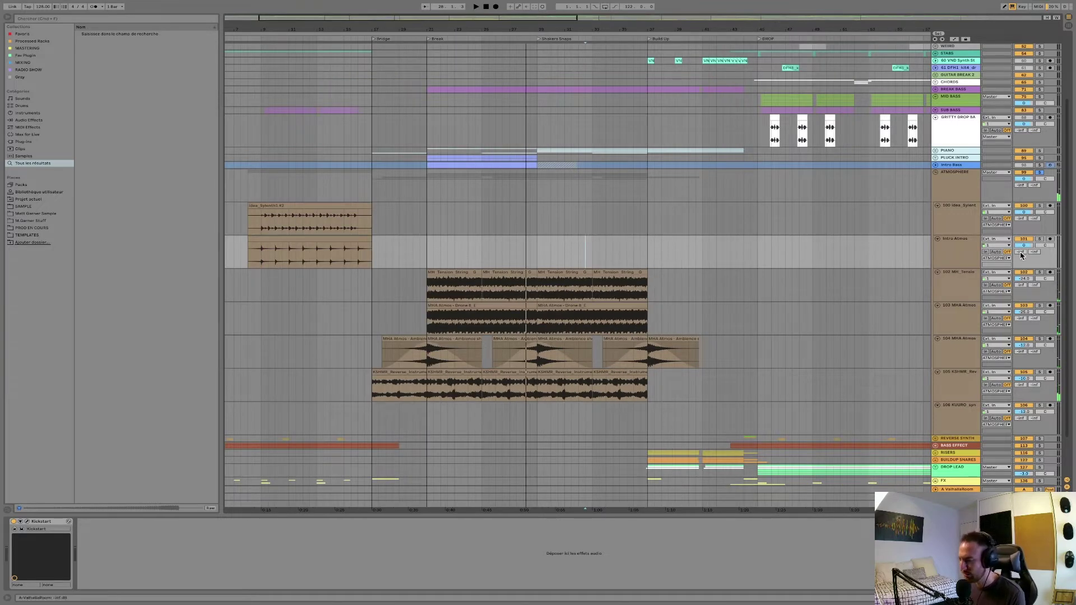
left_click(936, 172)
left_click(424, 161)
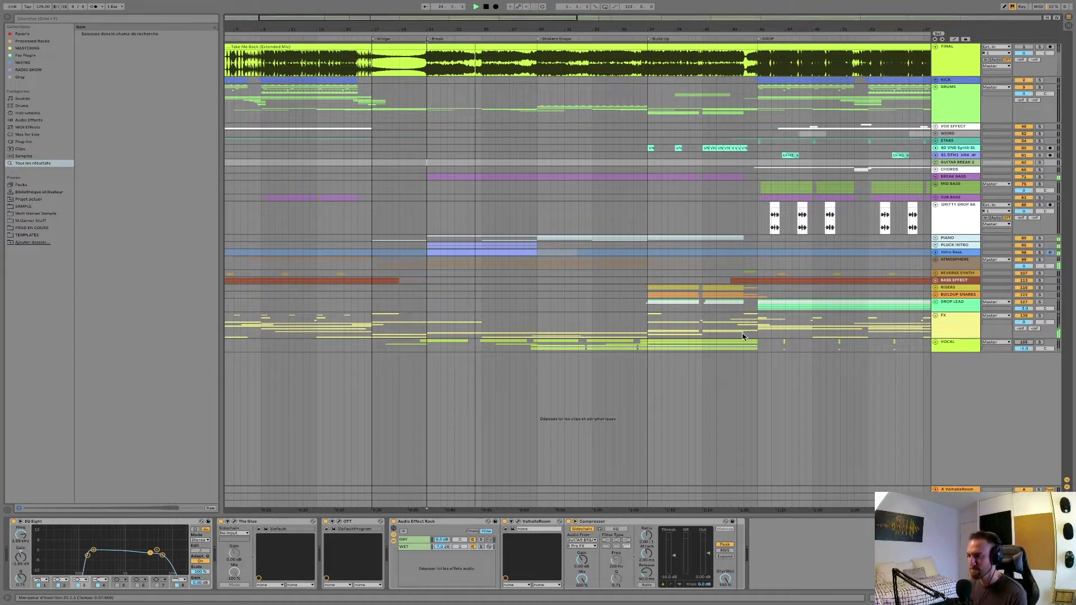
- Play the PIANO group soloed from the Shakers Snaps section and fold the group
left_click(528, 280)
left_click(544, 213)
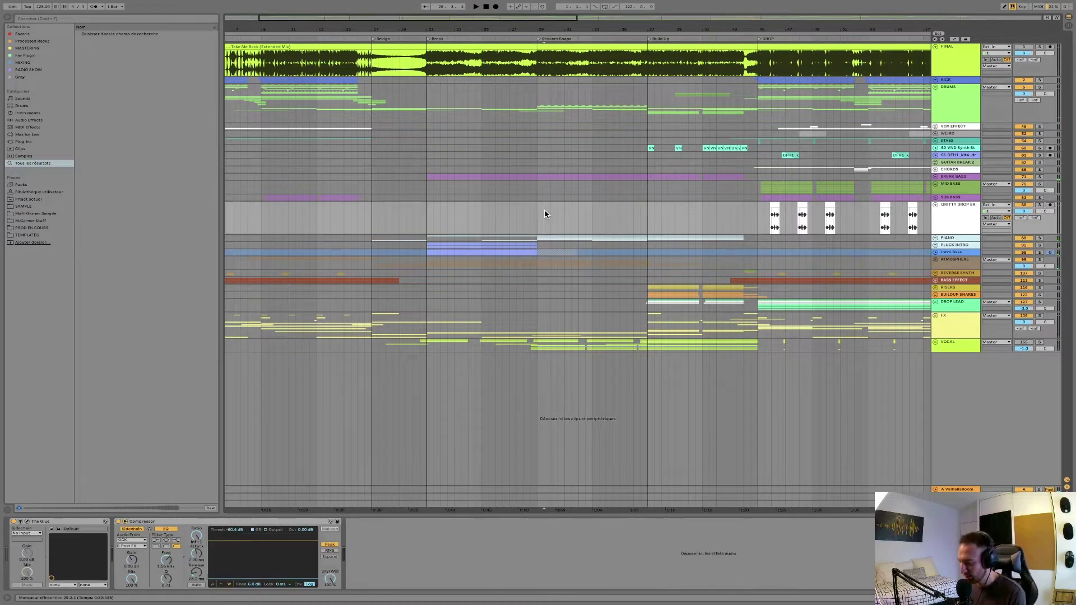
scroll(543, 211, "up", 3)
left_click(1038, 186)
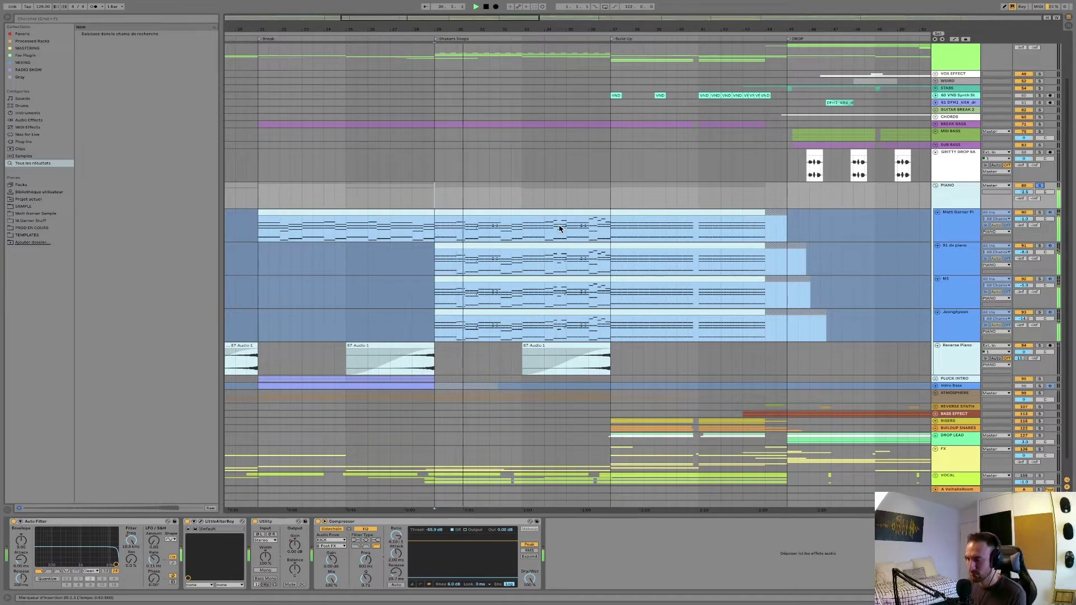
scroll(547, 232, "down", 2)
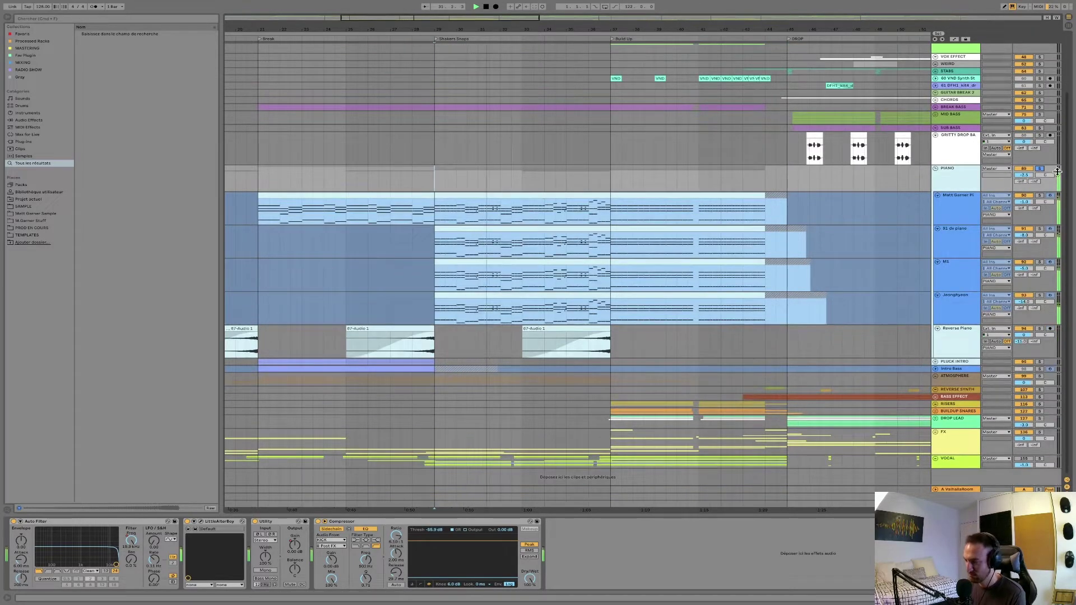
left_click(935, 169)
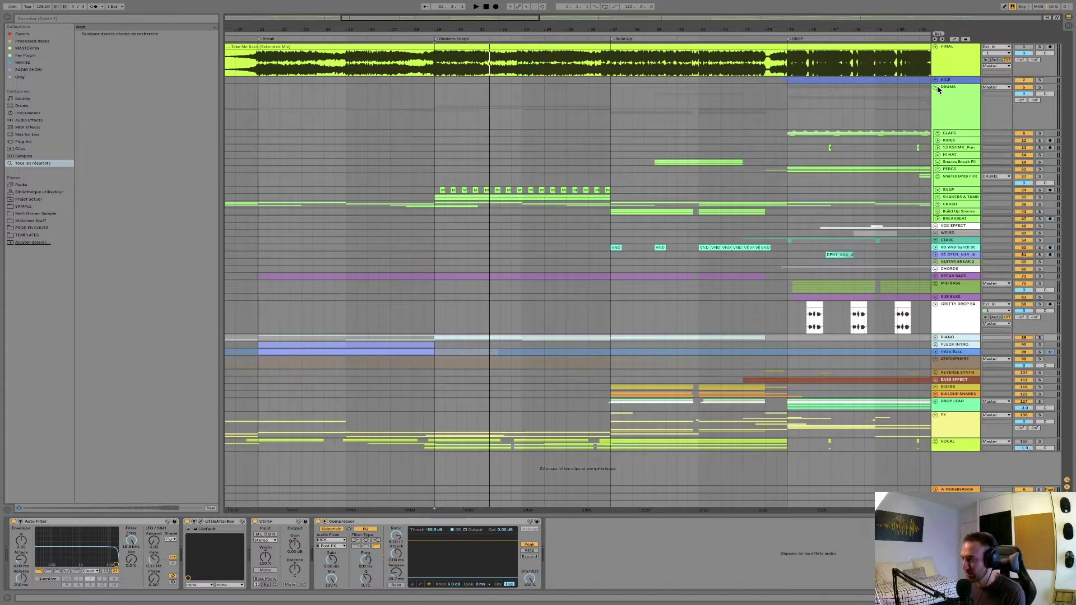
- Unfold the SNAP track and the SHAKERS & TAMB group and audition them in the Shakers Snaps section
left_click(937, 190)
key("space")
left_click(742, 207)
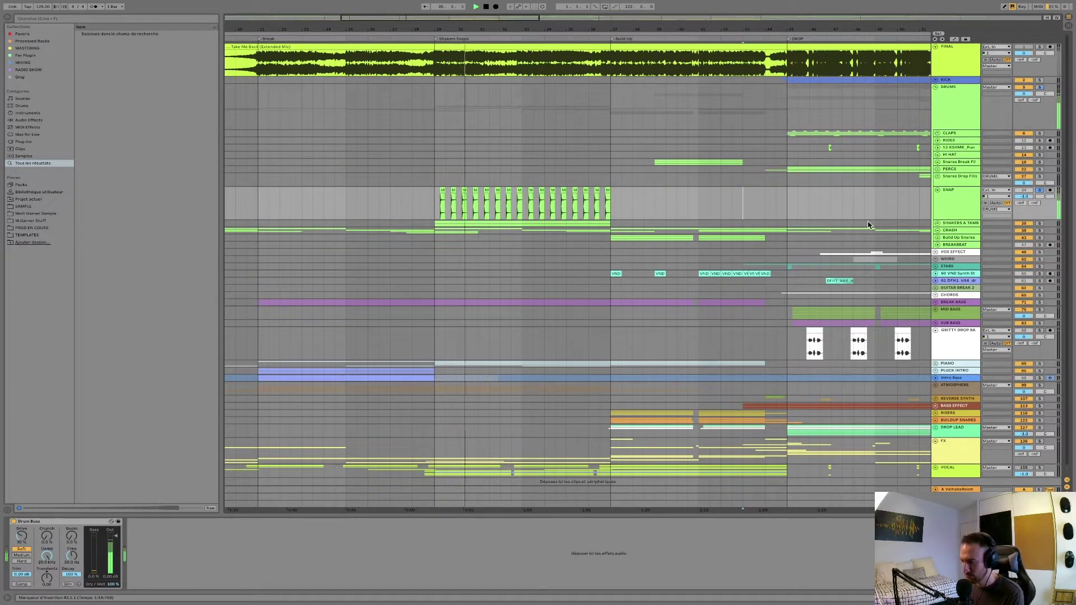
left_click(937, 224)
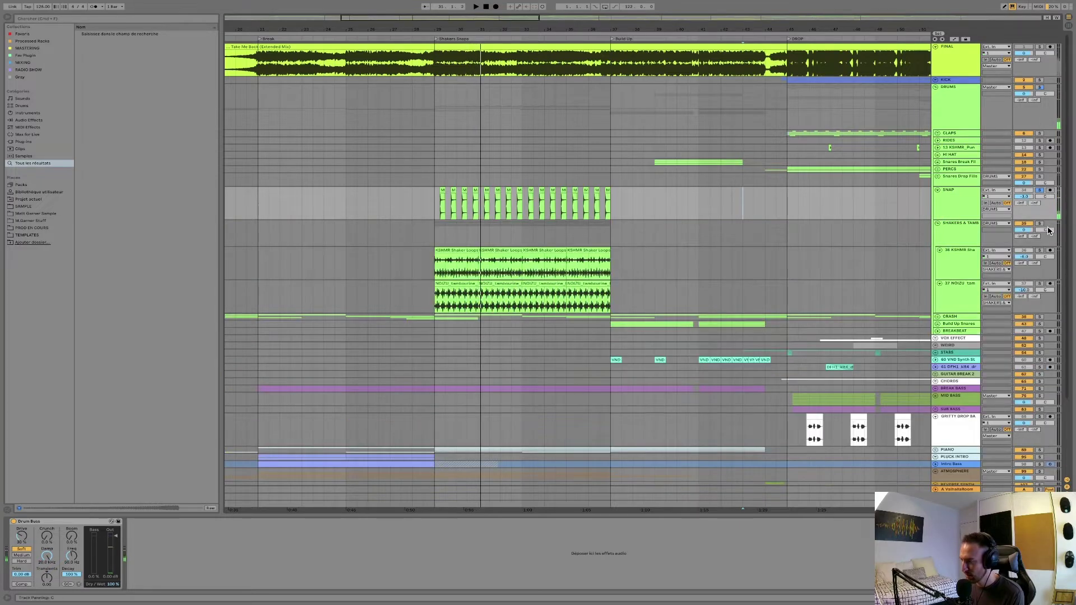
left_click(434, 233)
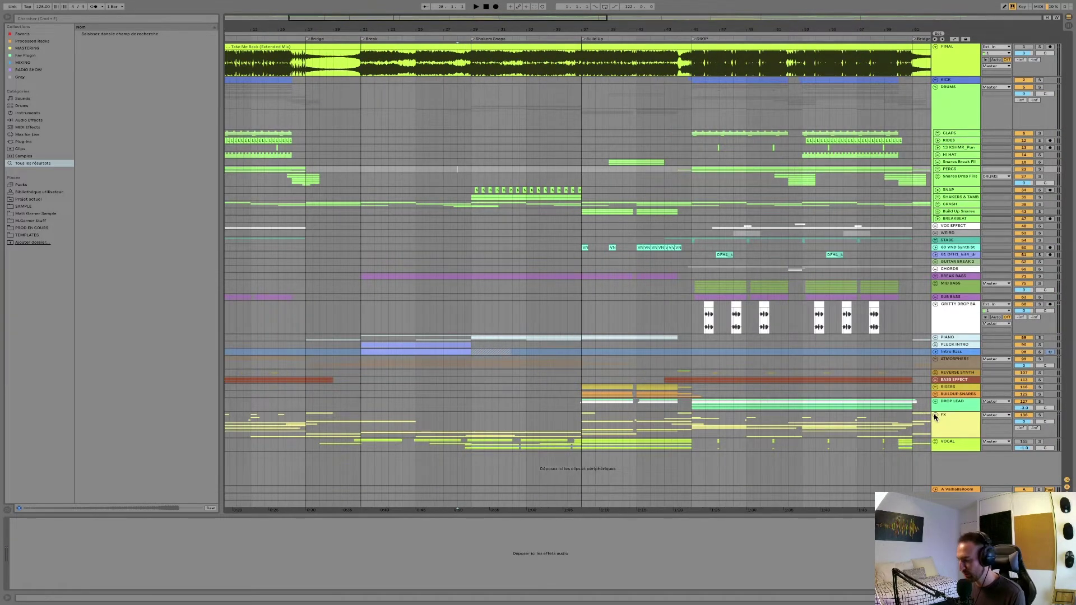
- Unfold the FX group and collapse its last three tracks below Jungle Ambiance
left_click(934, 415)
scroll(482, 345, "down", 5)
left_click(468, 387)
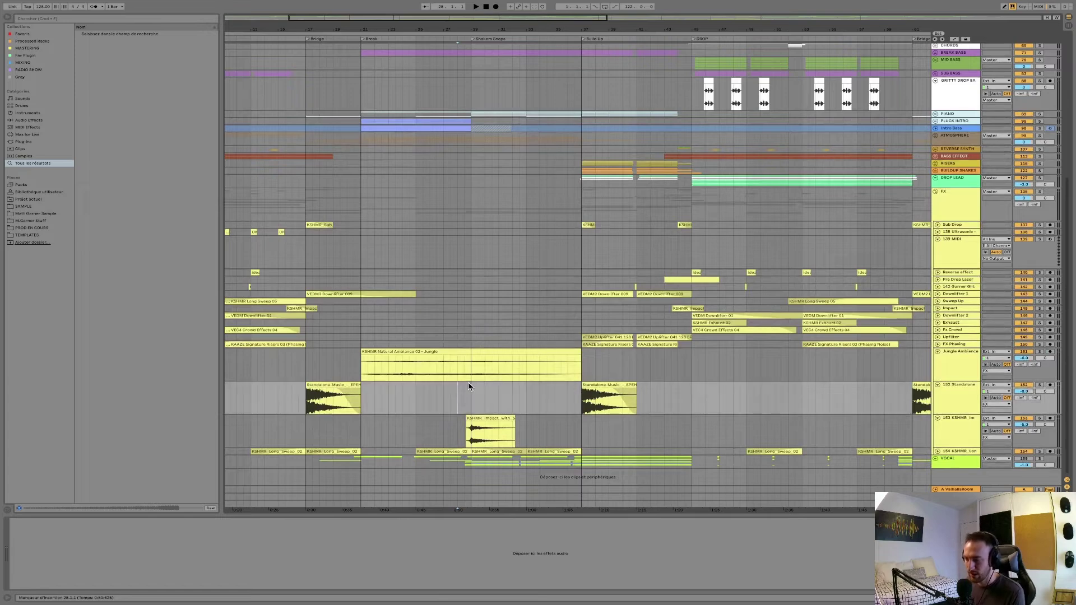
left_click(936, 451)
scroll(936, 437, "down", 1)
left_click(937, 425)
left_click(937, 392)
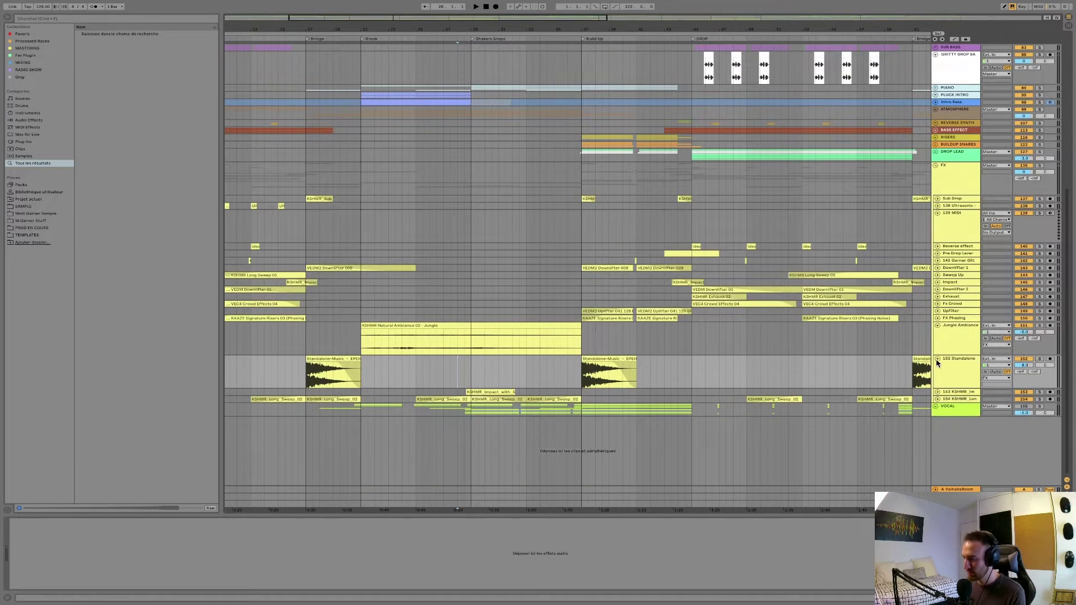
left_click(937, 358)
- Inspect the Break's effects up close and place the insertion marker in the Jungle Ambiance clip
left_click(492, 308)
scroll(489, 302, "up", 3)
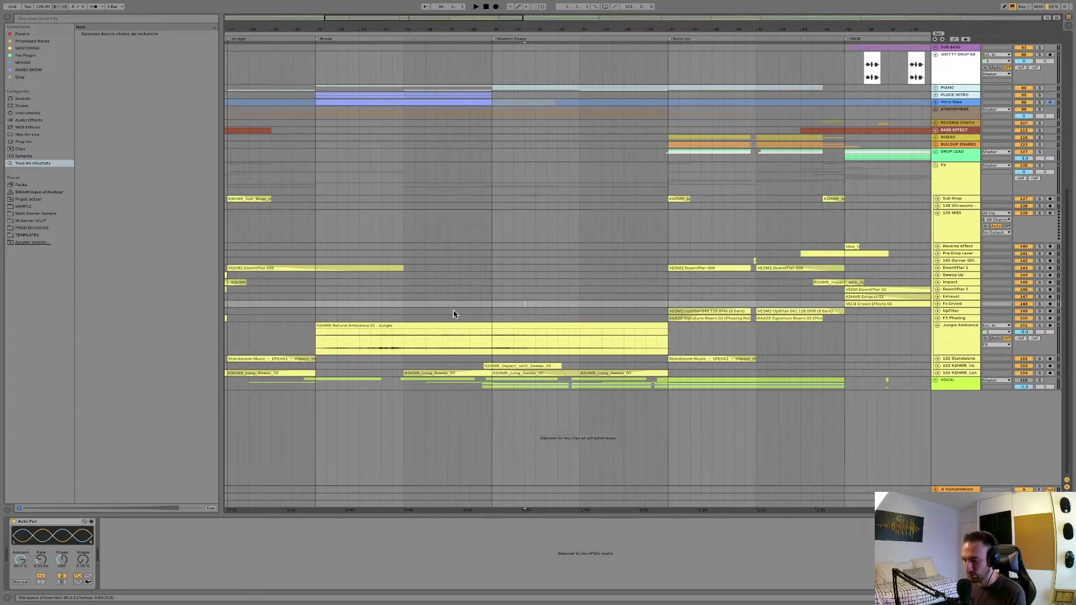
left_click(415, 335)
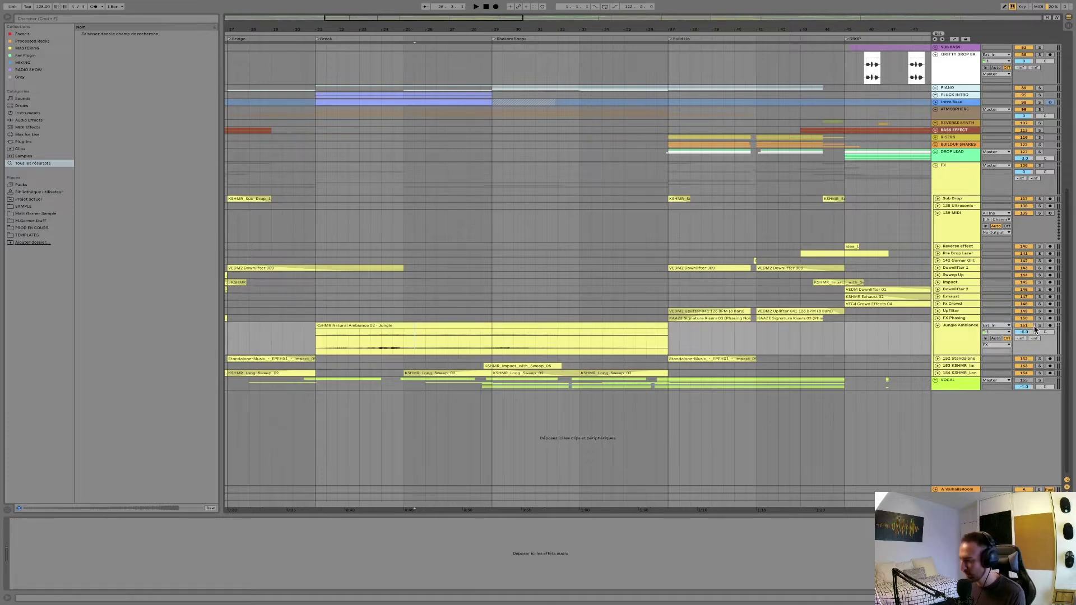
- Fold the FX group and play the arrangement from just before the Shakers Snaps section
scroll(617, 252, "up", 5)
left_click(508, 174)
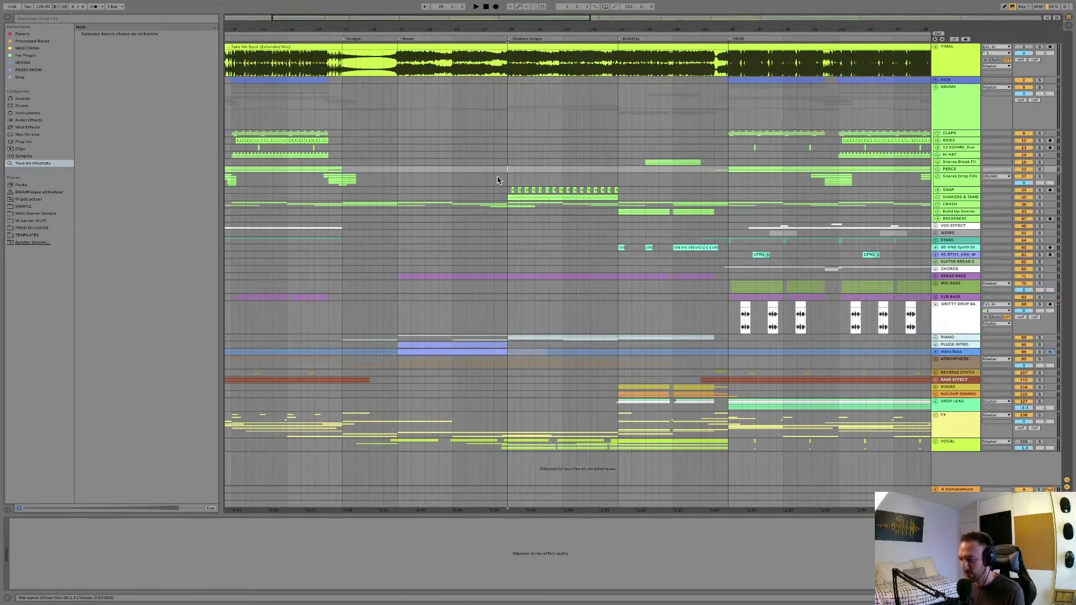
left_click(500, 180)
key("space")
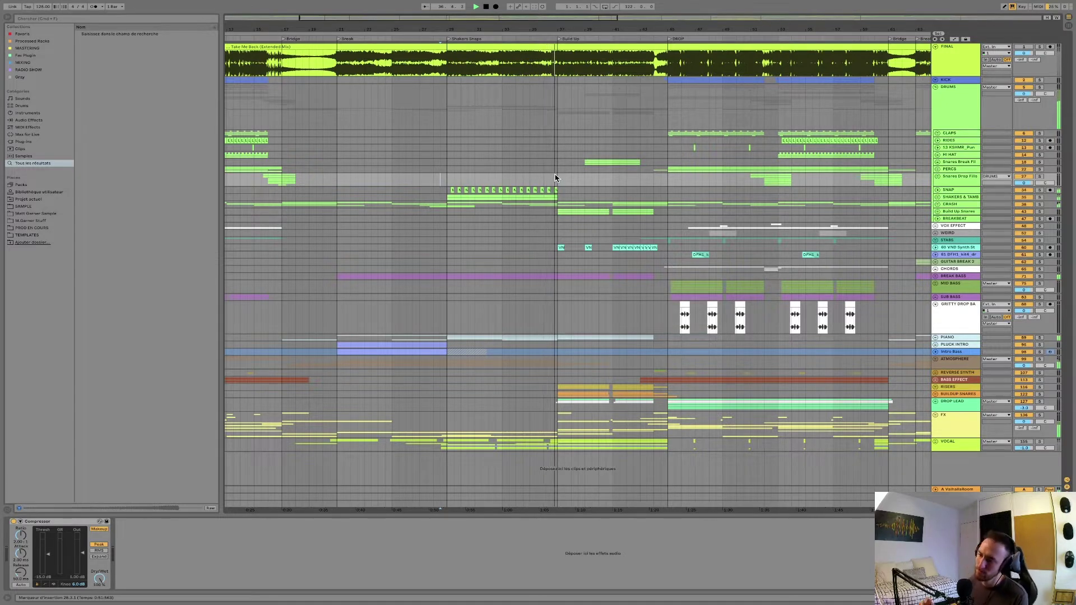
- Unfold the VND Synth Stab track and play it soloed from the start of the Build Up
scroll(544, 168, "right", 5)
left_click(452, 164)
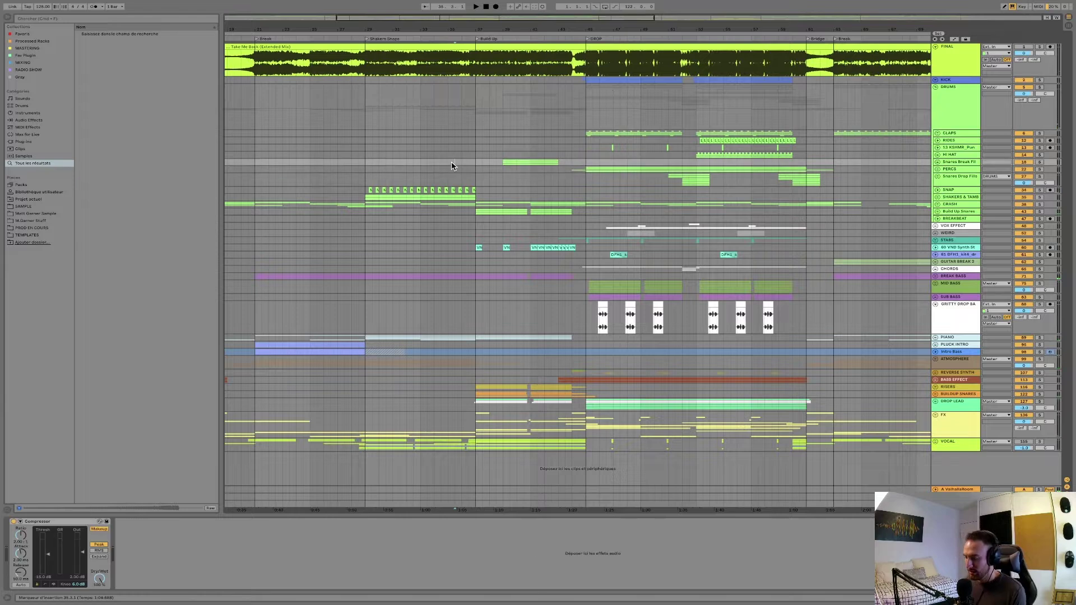
scroll(452, 163, "up", 3)
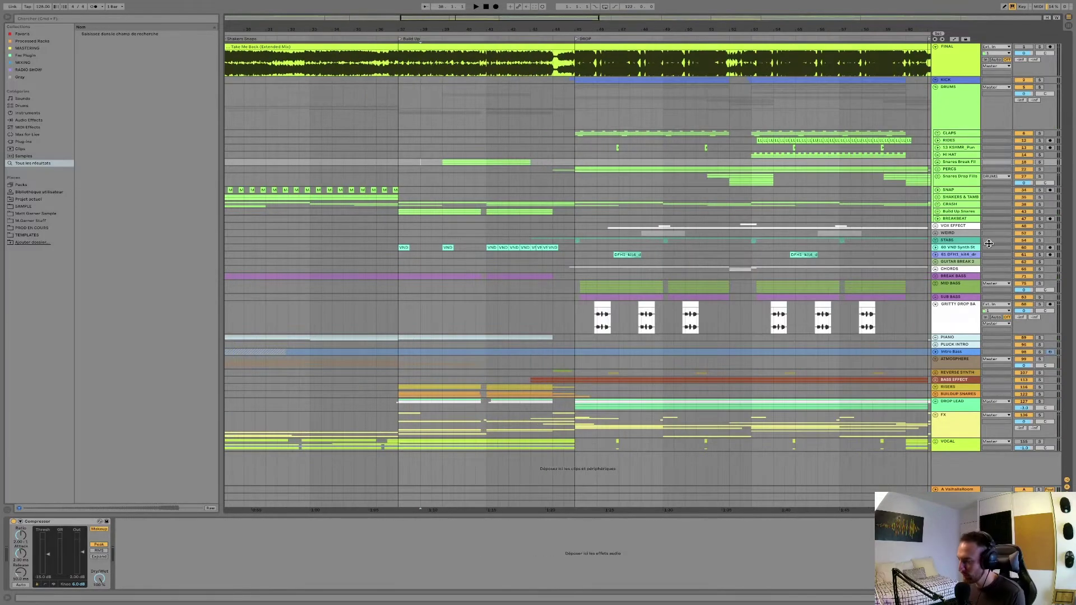
left_click(935, 247)
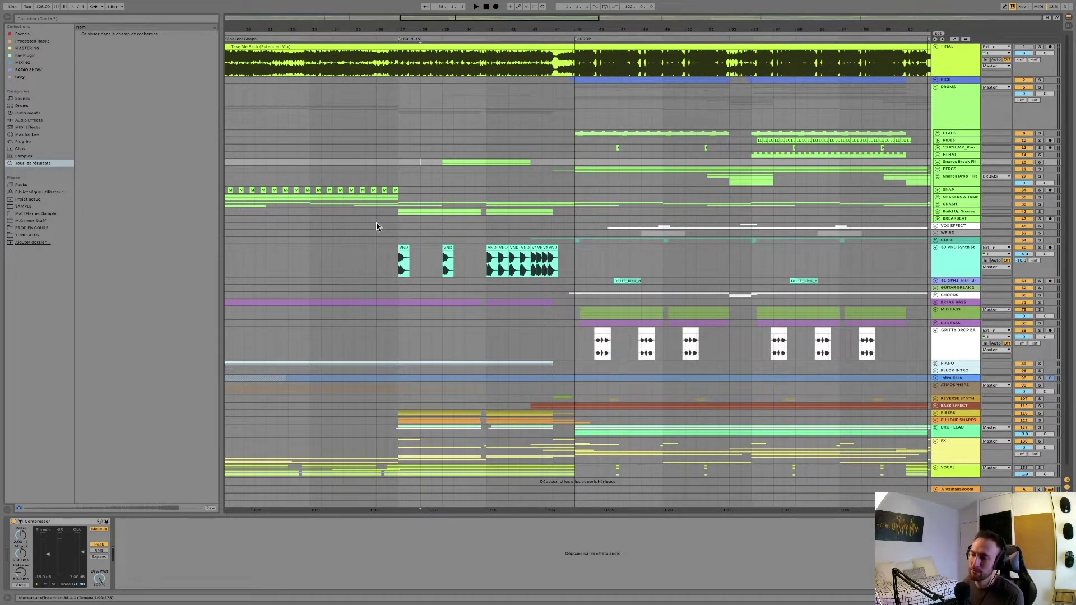
left_click(399, 228)
scroll(399, 230, "up", 3)
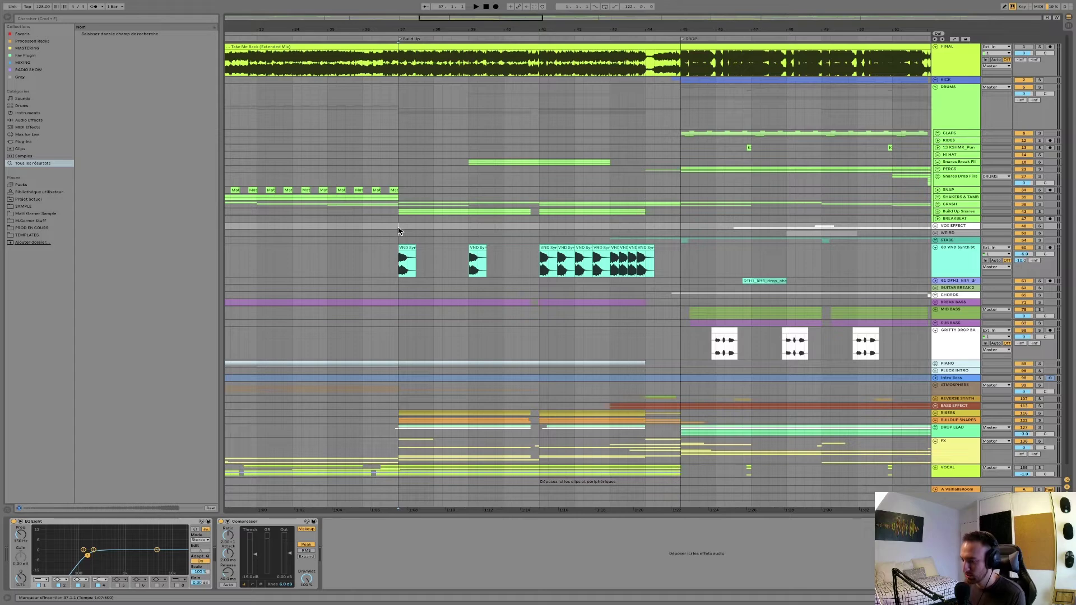
left_click(1040, 248)
key("space")
scroll(395, 231, "up", 3)
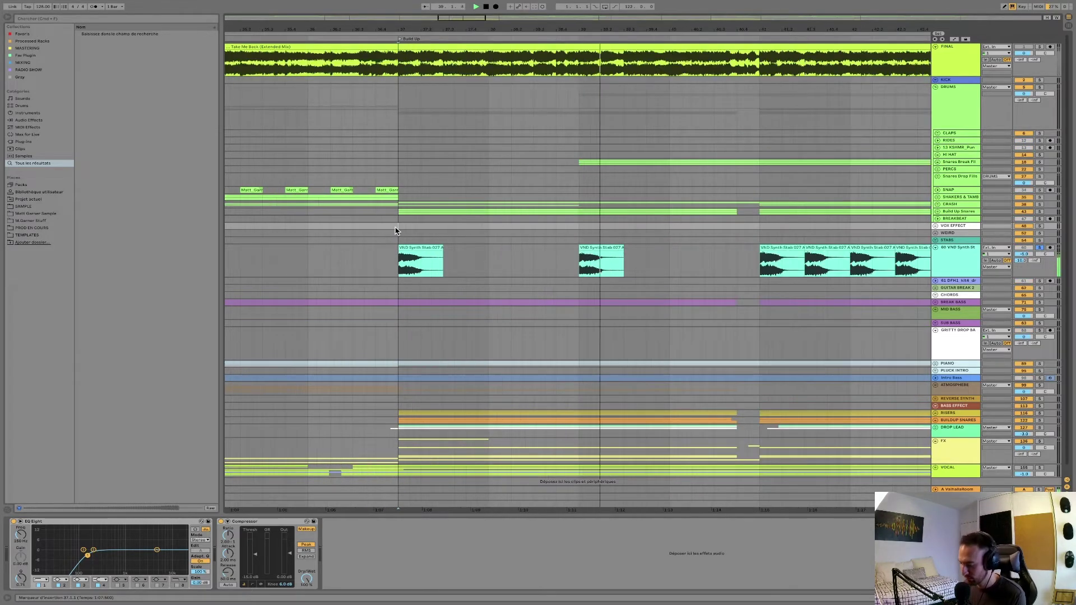
- Unfold the Build Up Snares group, play it soloed from the Build Up and show its first Impulse layer's device chain
scroll(395, 231, "down", 5)
left_click(938, 209)
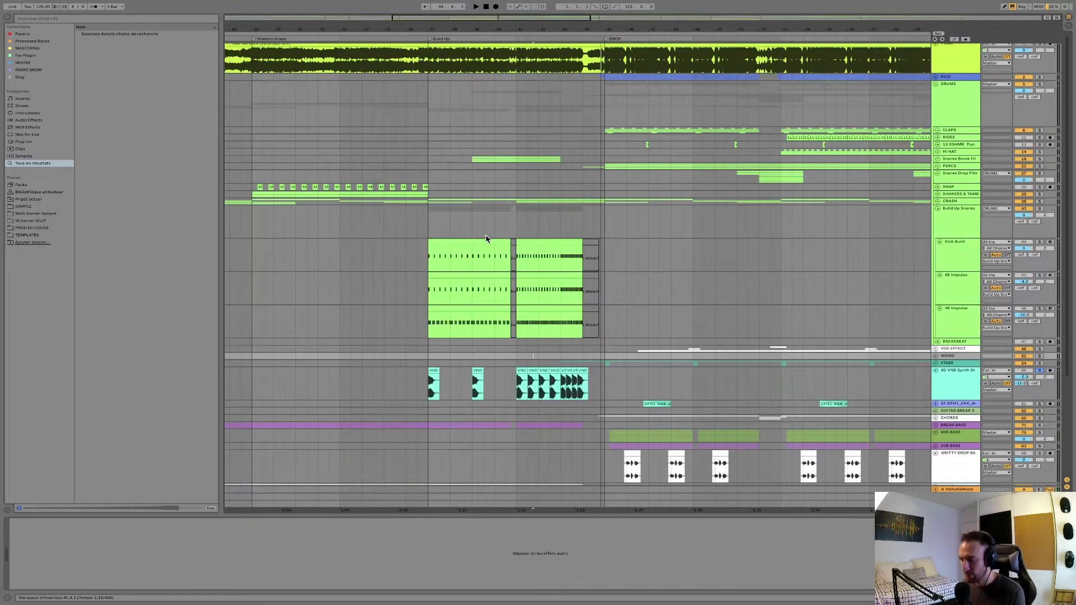
left_click(427, 230)
scroll(427, 230, "up", 3)
key("Down")
key("Down")
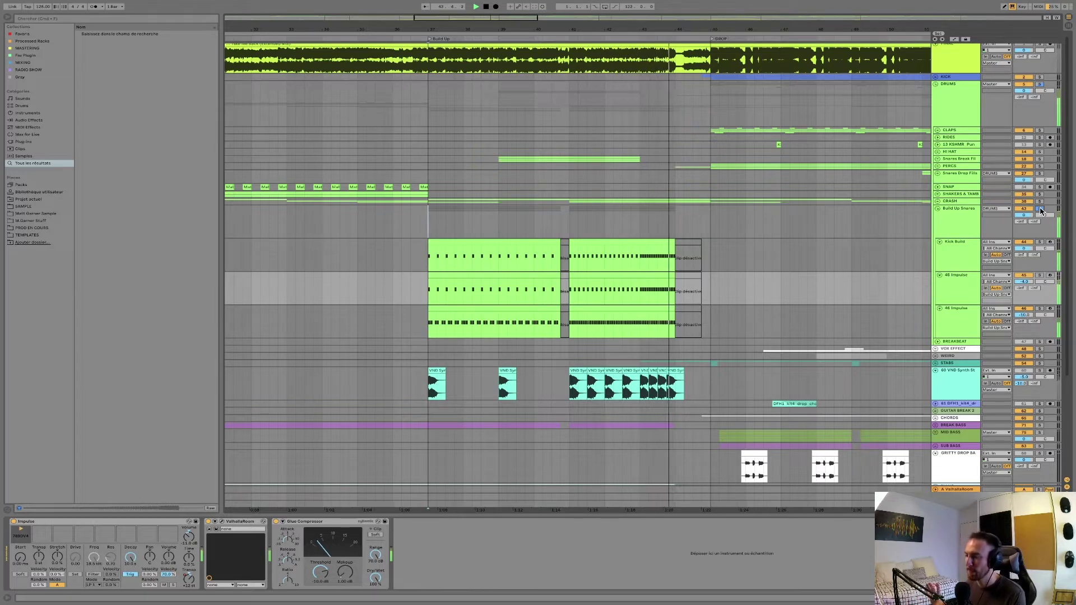
- Unfold the Snares Break Fill group and play it soloed in the middle of the Build Up
left_click(555, 160)
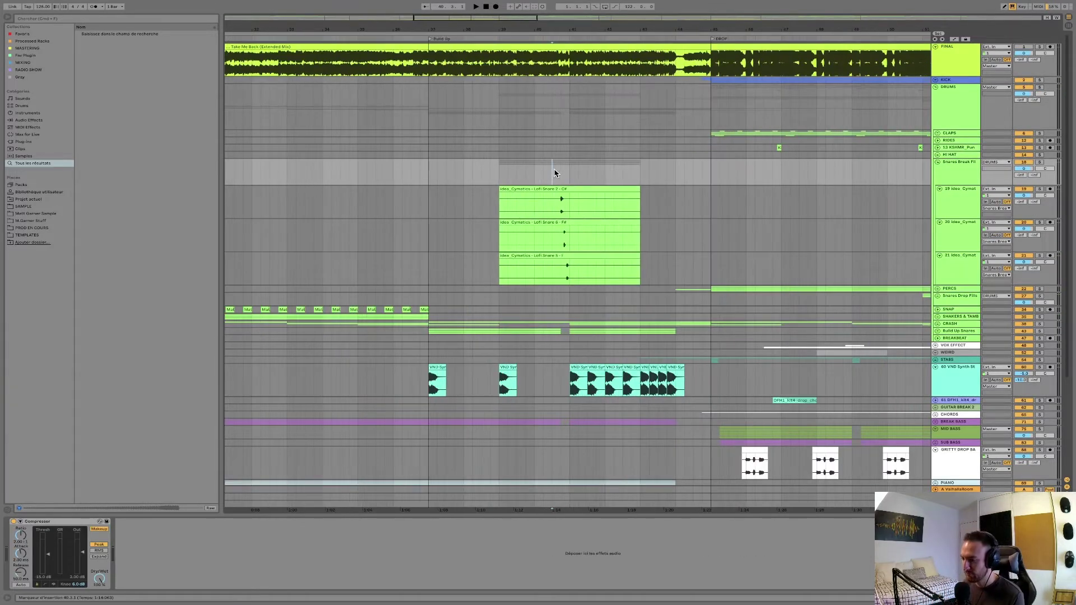
left_click(547, 172)
key("plus")
key("space")
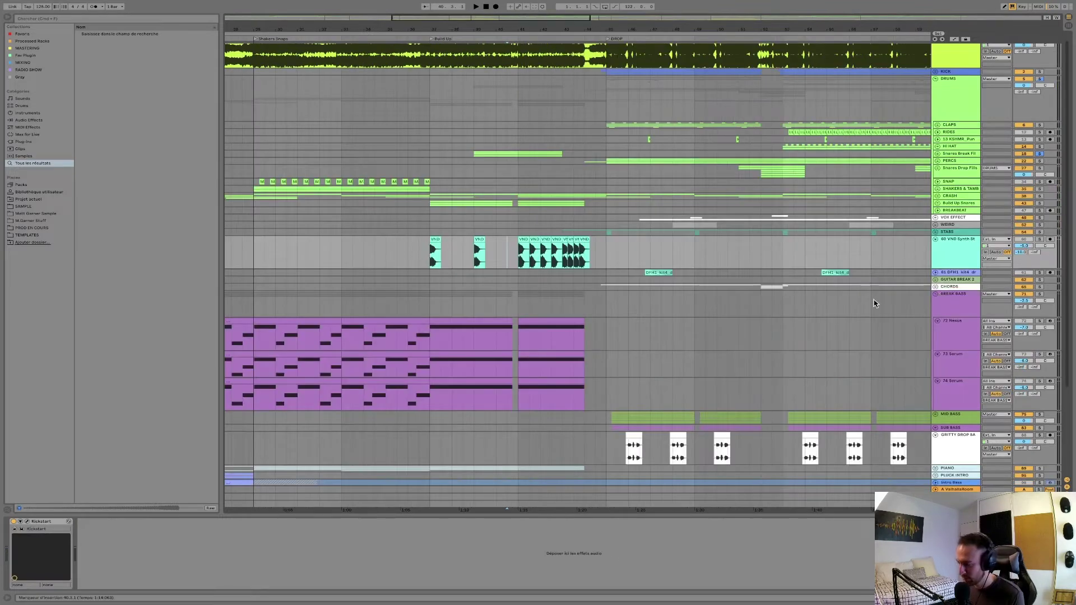
- Play the BREAK BASS group soloed around the short gap in the middle of the Build Up
scroll(434, 258, "down", 3)
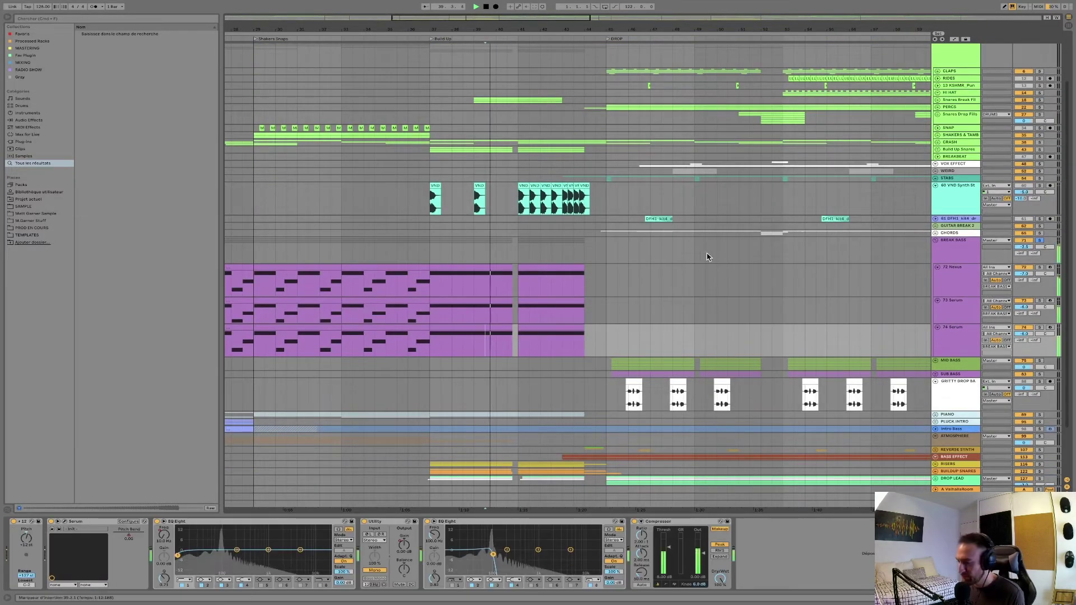
left_click(514, 258)
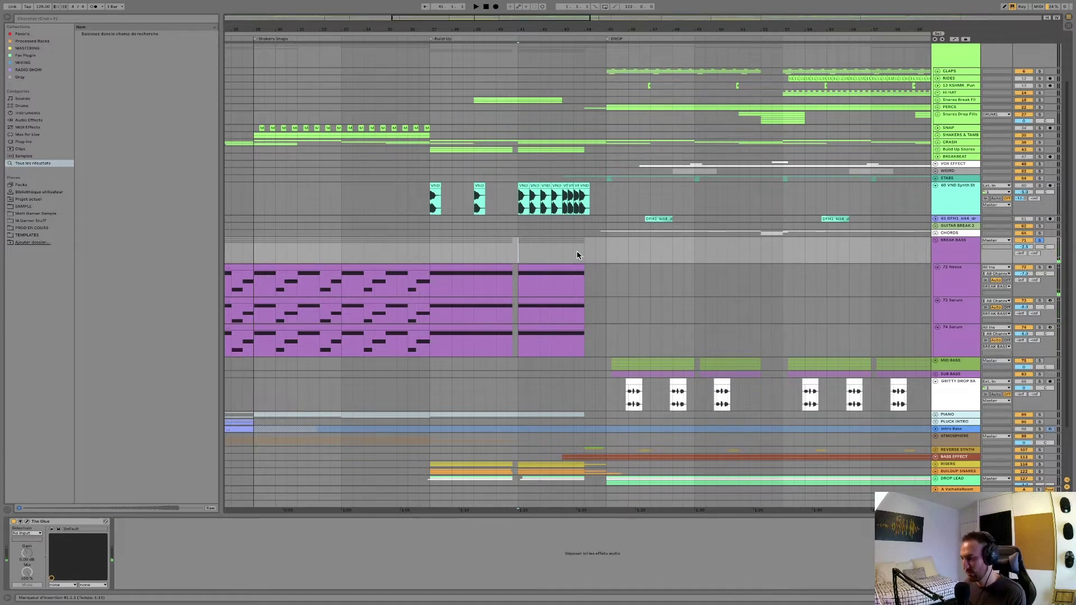
key("space")
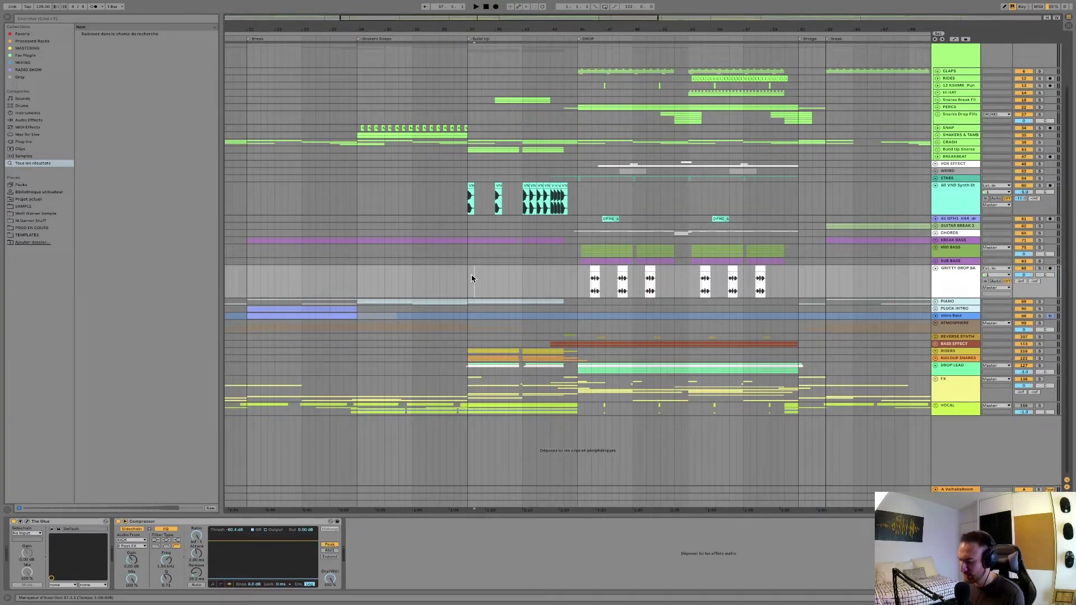
- Unfold the PIANO group and play it soloed from the start of the Build Up
scroll(472, 279, "up", 2)
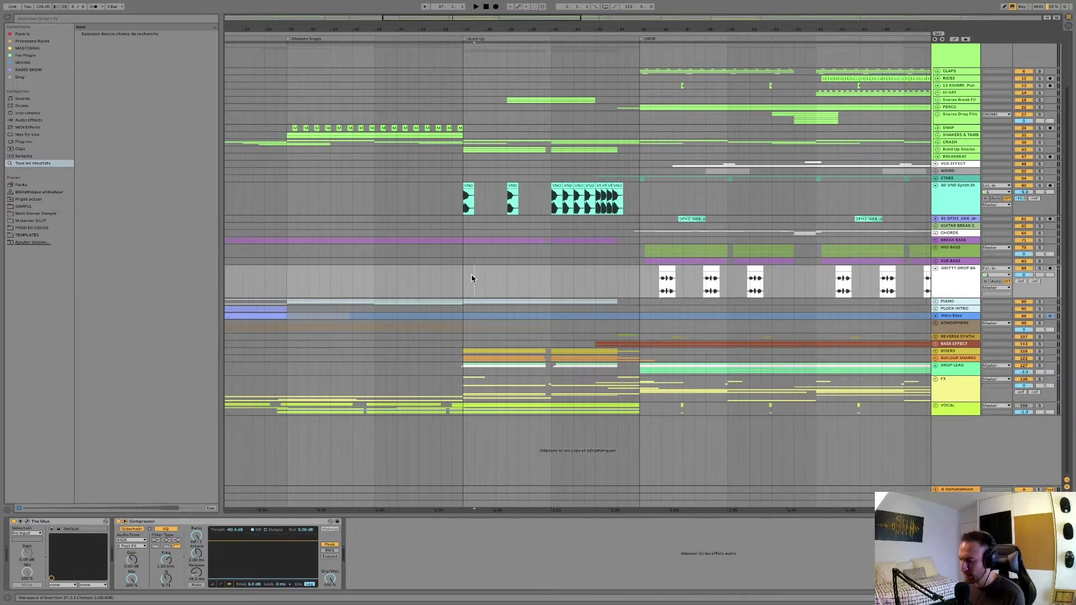
left_click(935, 302)
left_click(474, 312)
scroll(473, 312, "up", 2)
key("space")
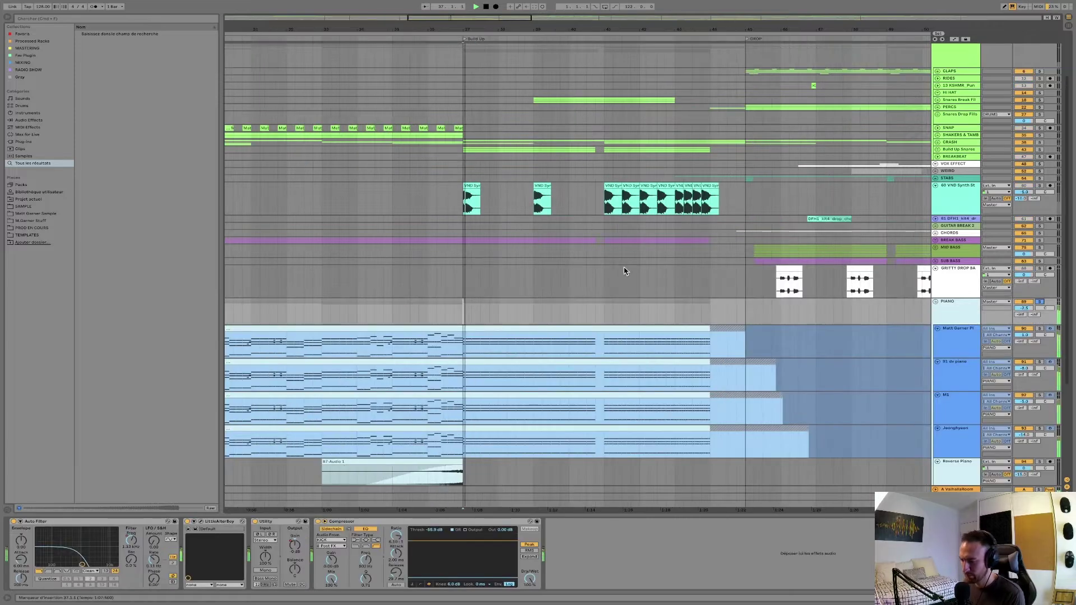
- Check the RISERS group, unfold the BUILDUP SNARES group and place the playback start within its Build Up section
scroll(598, 271, "down", 1)
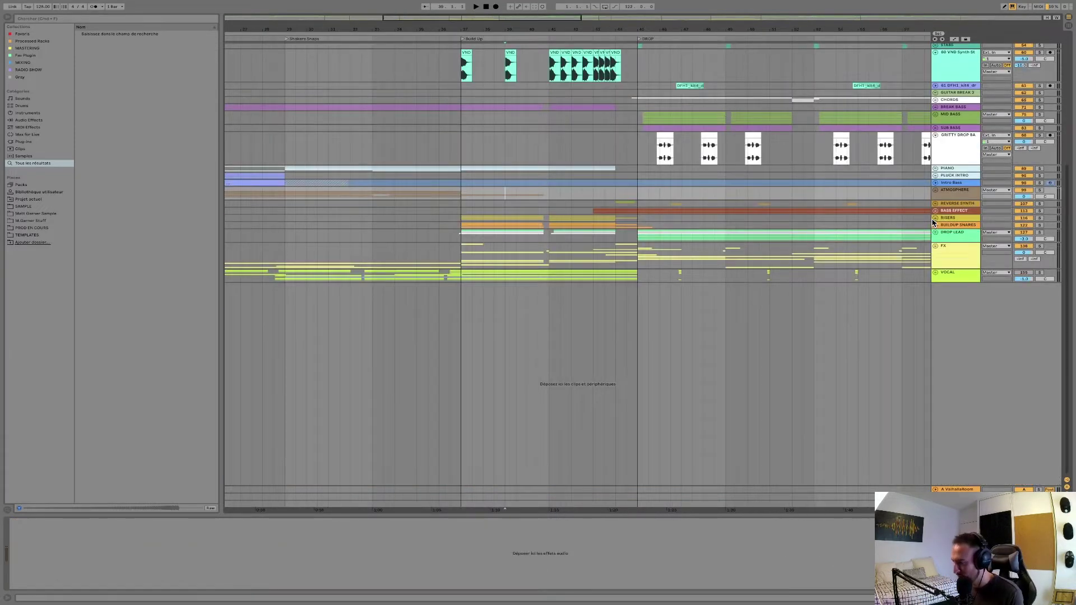
left_click(934, 219)
left_click(935, 218)
left_click(934, 225)
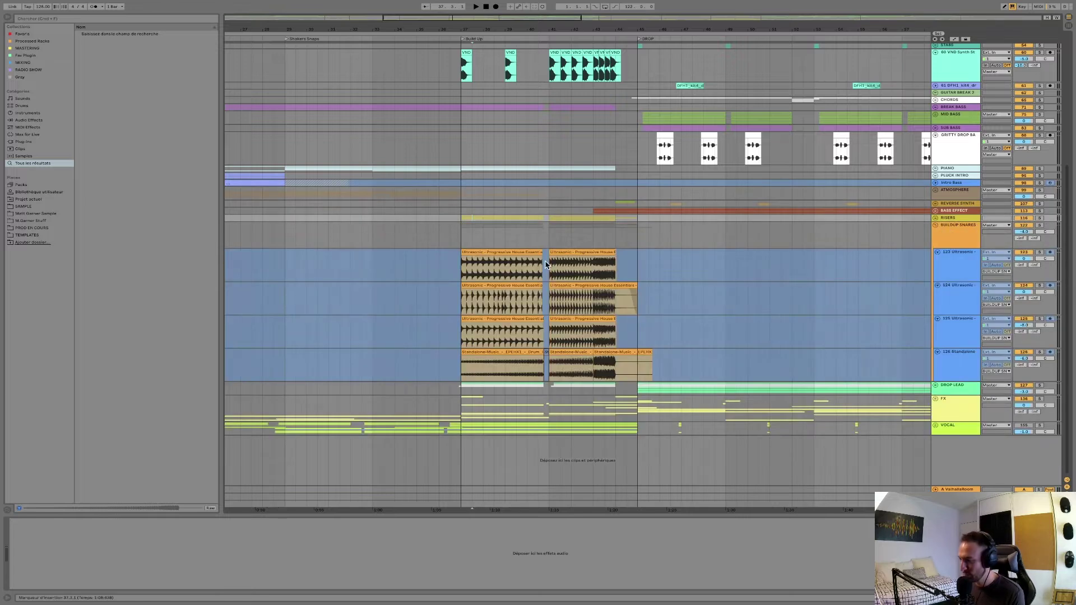
left_click(515, 246)
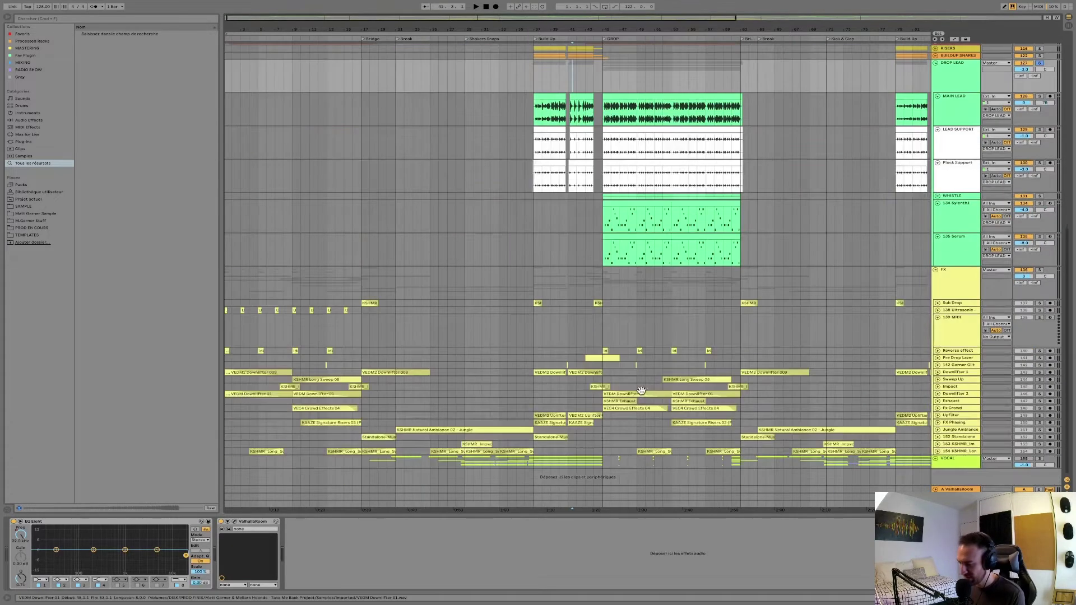
- Examine the FX group's individual tracks around the Build Up, and fold the group again
left_click(581, 348)
scroll(581, 348, "up", 3)
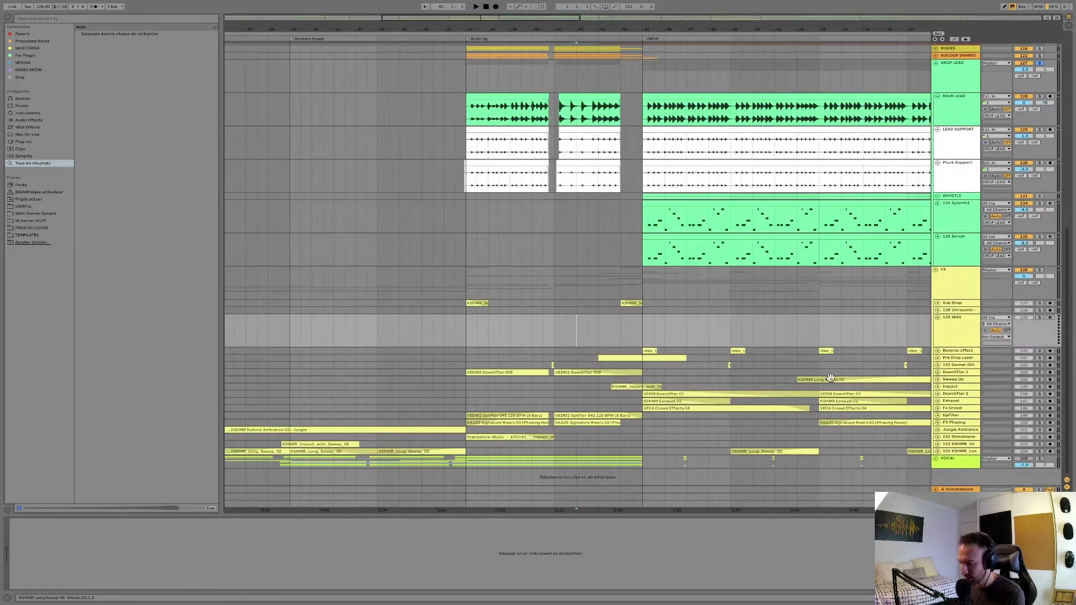
left_click(938, 372)
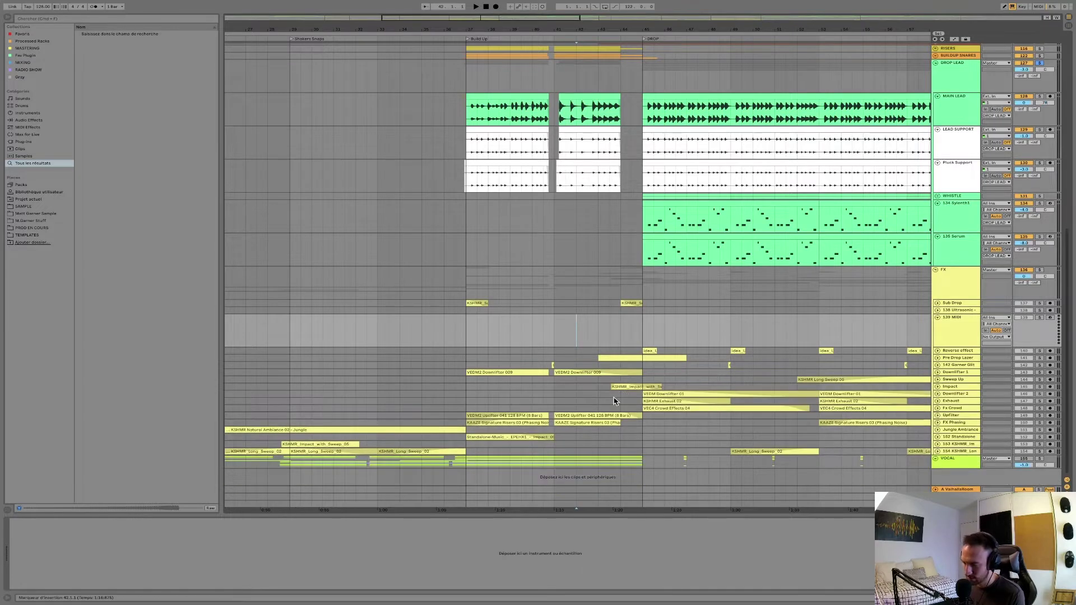
left_click(943, 425)
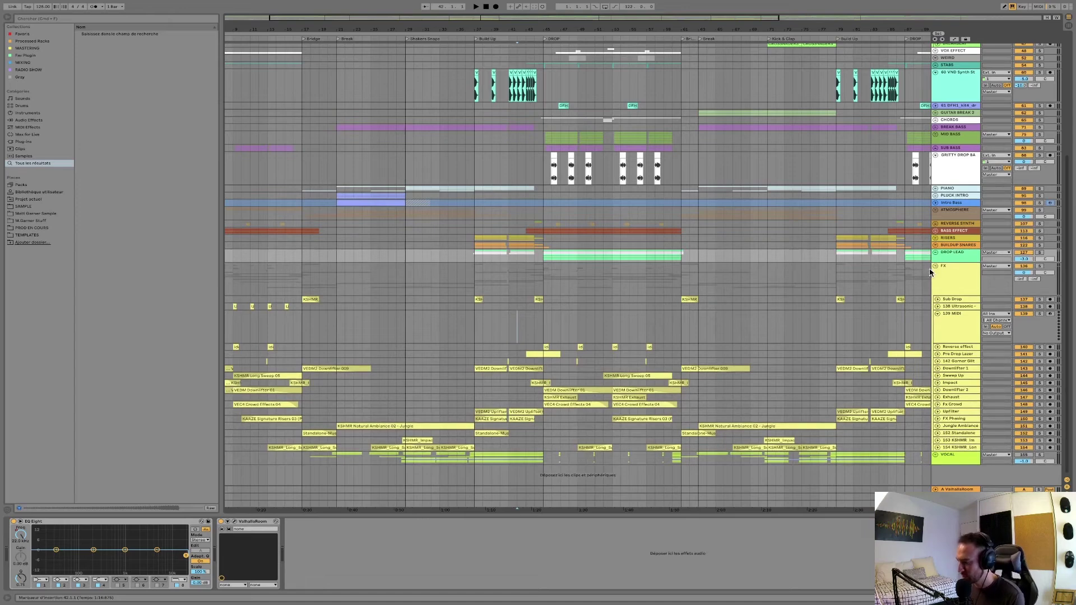
left_click(935, 266)
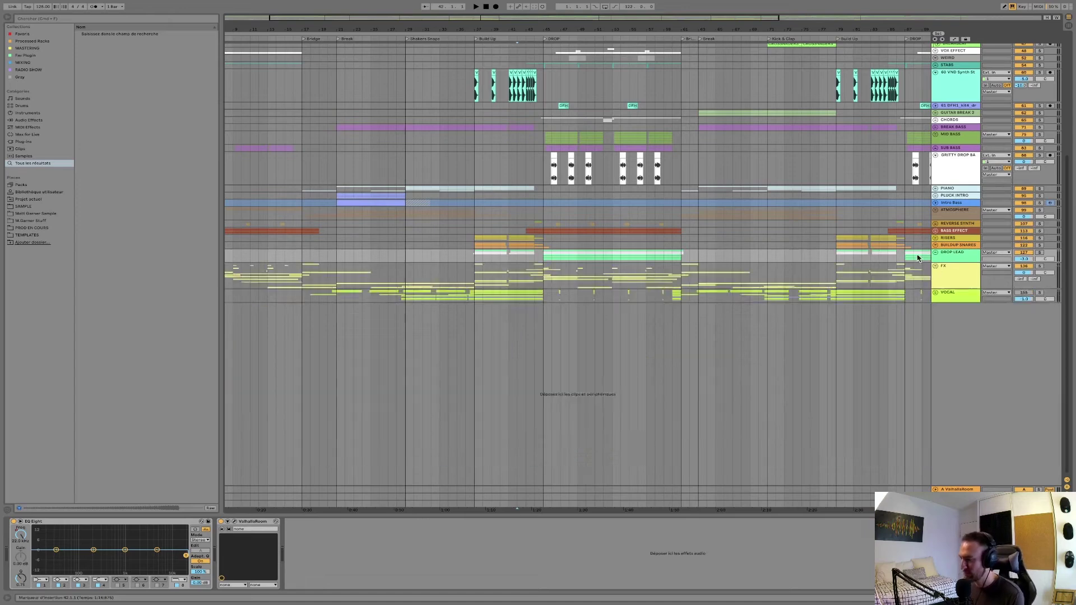
- Unfold the KICK group and place the playback start just before the DROP
scroll(735, 118, "right", 2)
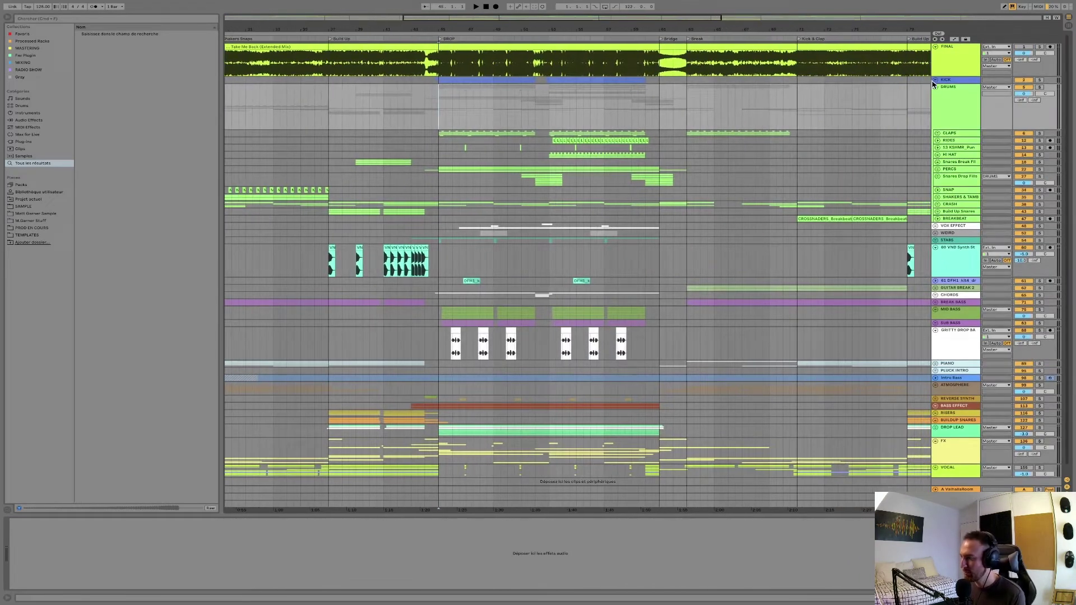
left_click(936, 81)
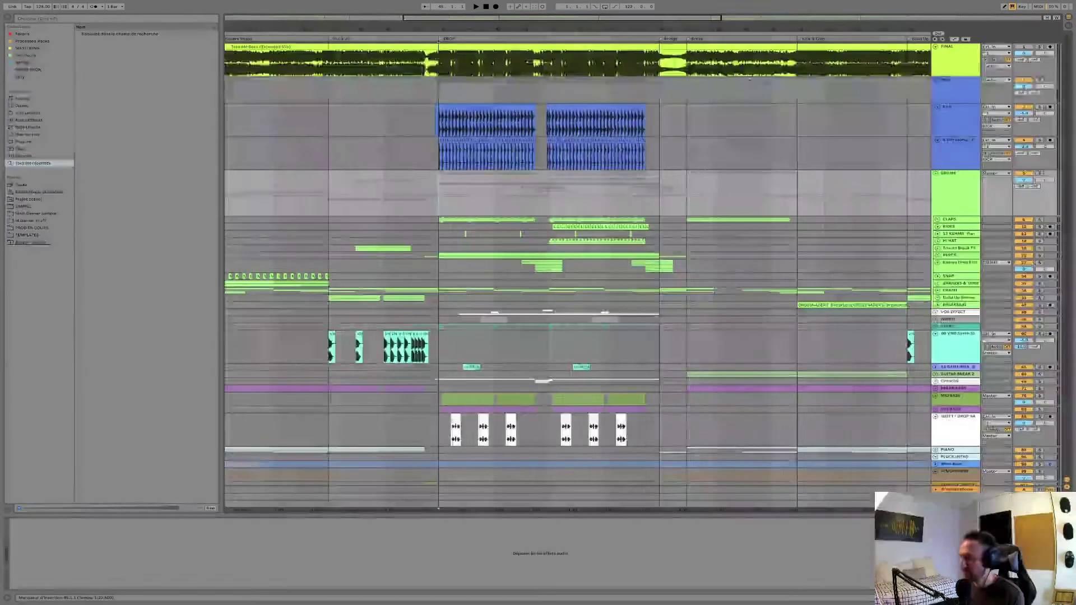
left_click(441, 91)
key("plus")
key("plus")
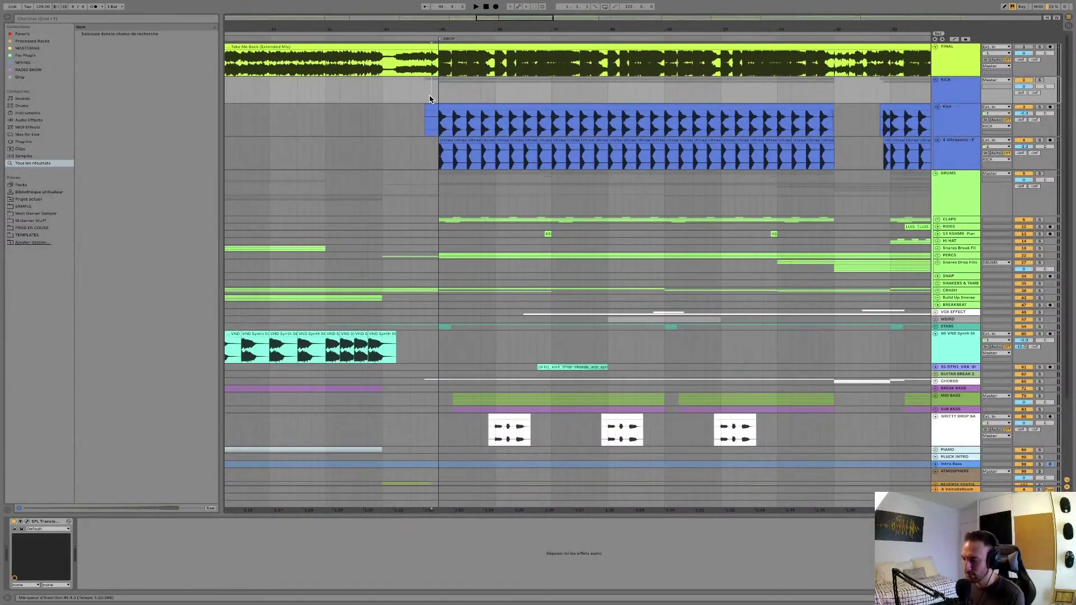
- Play the KICK group's layers soloed from just before the DROP
scroll(430, 99, "up", 2)
scroll(493, 84, "right", 1)
key("s")
key("space")
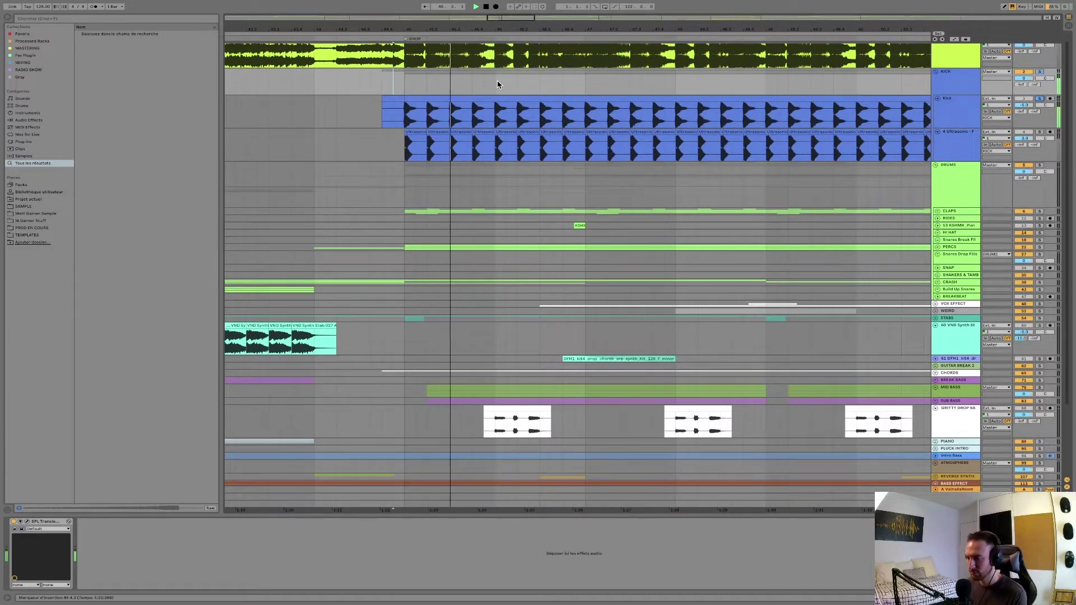
scroll(497, 85, "up", 1)
scroll(497, 85, "right", 1)
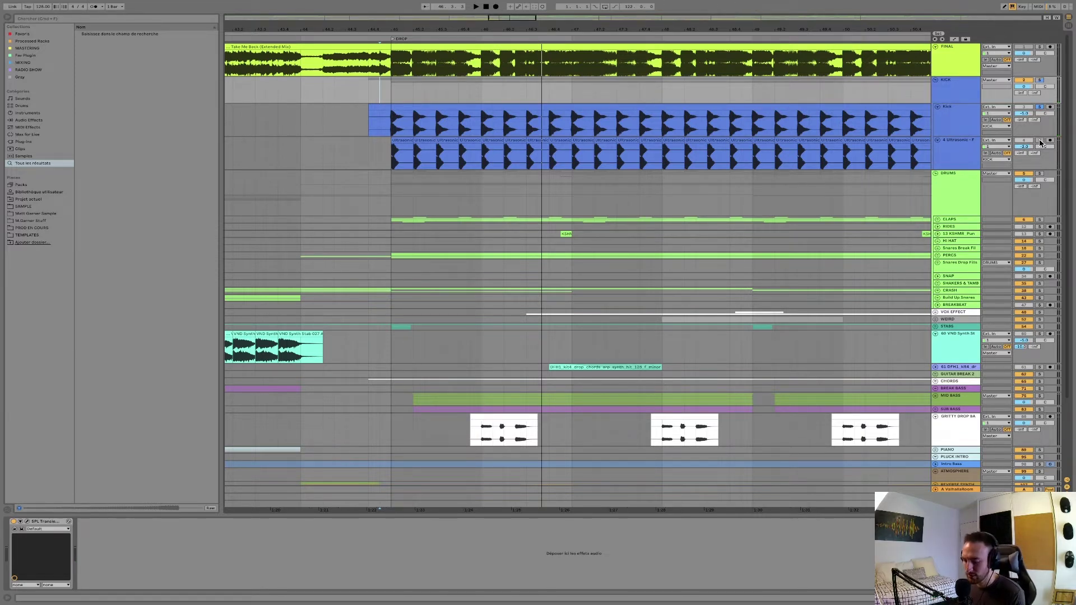
key("space")
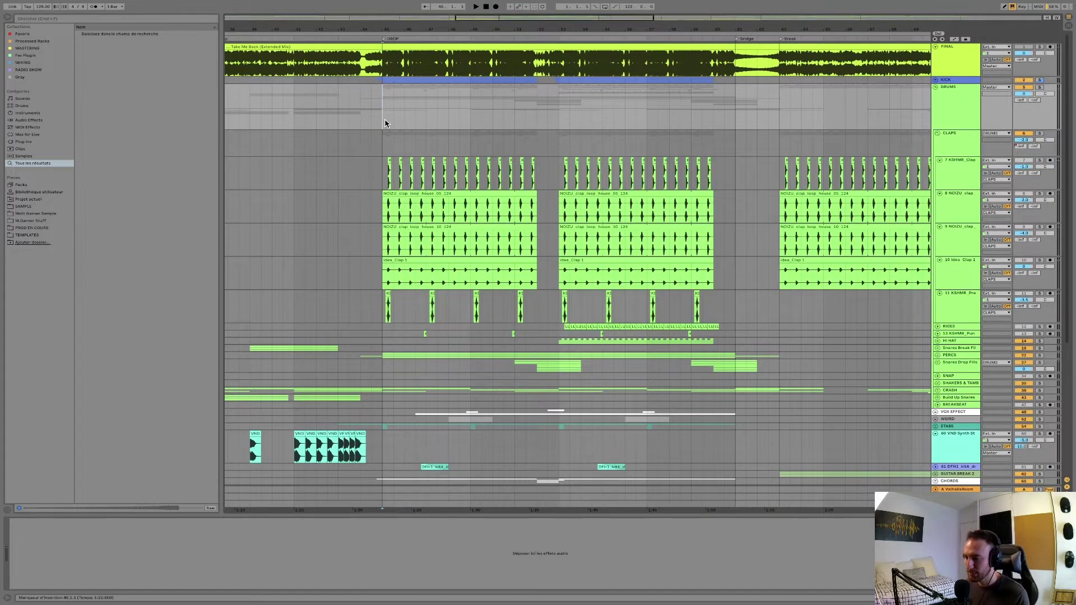
- Play the unfolded CLAPS group soloed from just before the DROP
left_click(371, 143)
key("space")
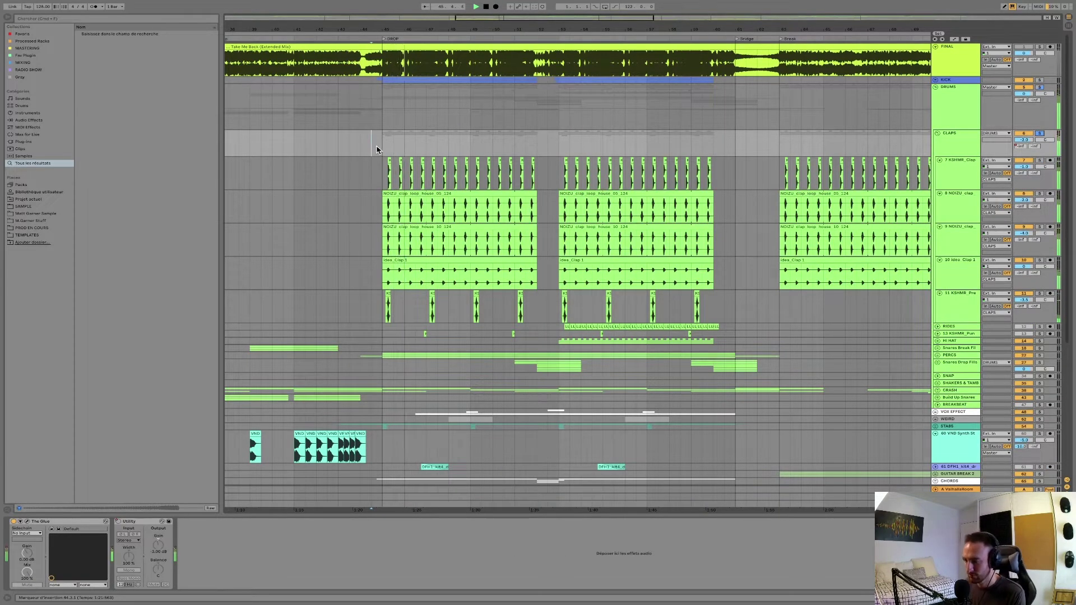
scroll(375, 148, "up", 3)
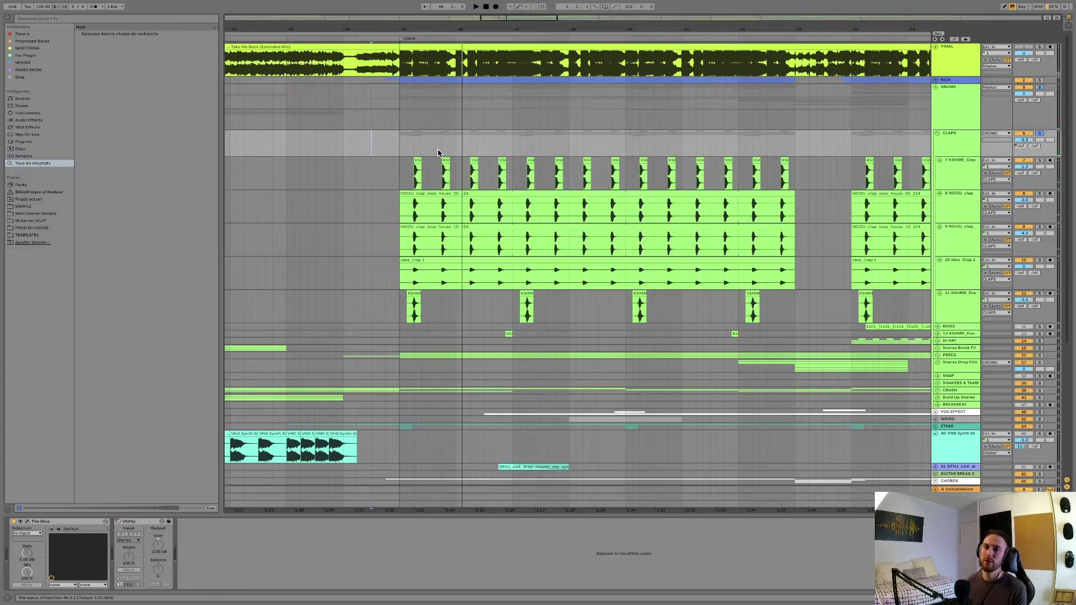
key("plus")
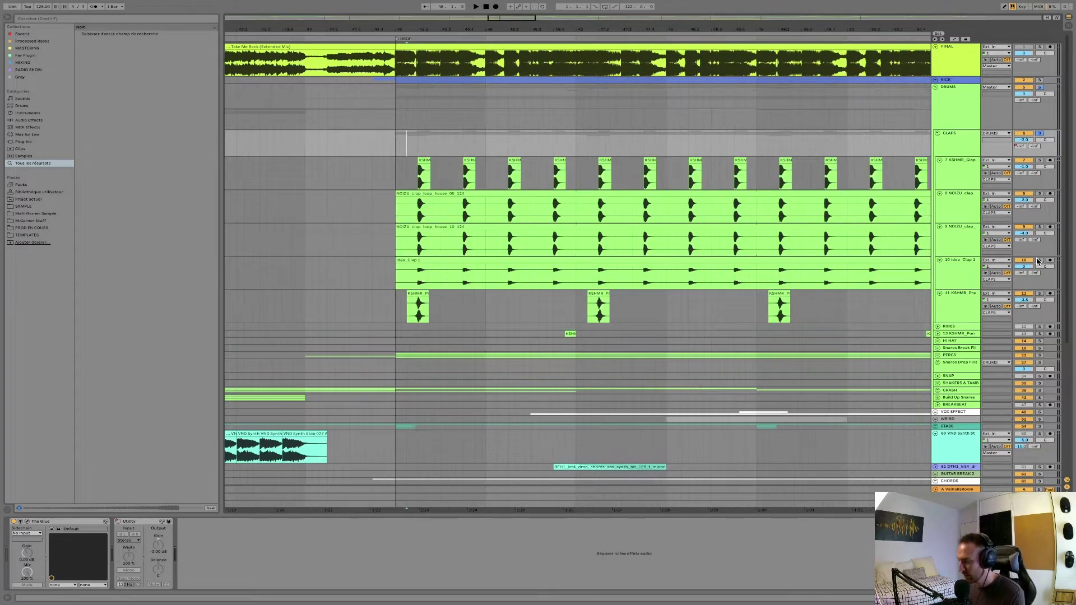
- Audition the idea_Clap 1, KSHMR clap and first NOIZU clap loop layers one at a time at the start of the DROP
key("space")
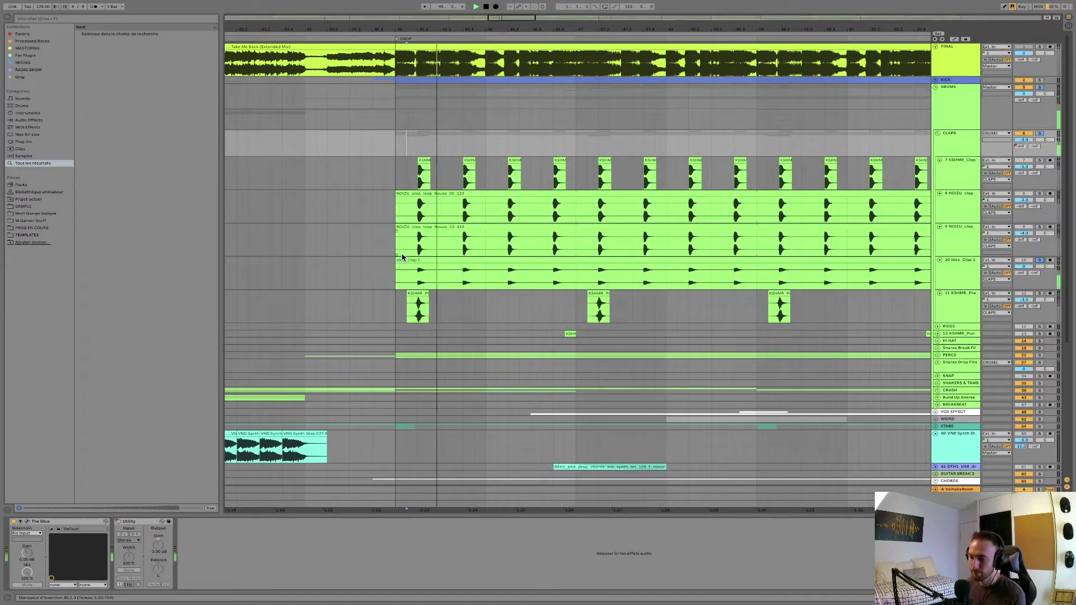
left_click(1040, 160)
key("space")
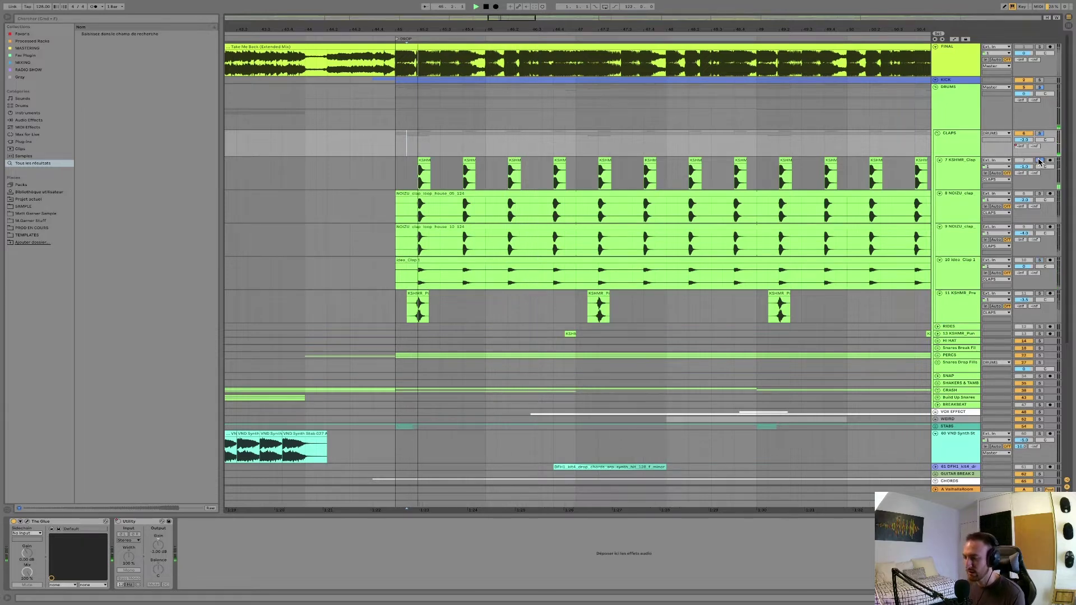
left_click(1040, 193)
key("space")
key("space")
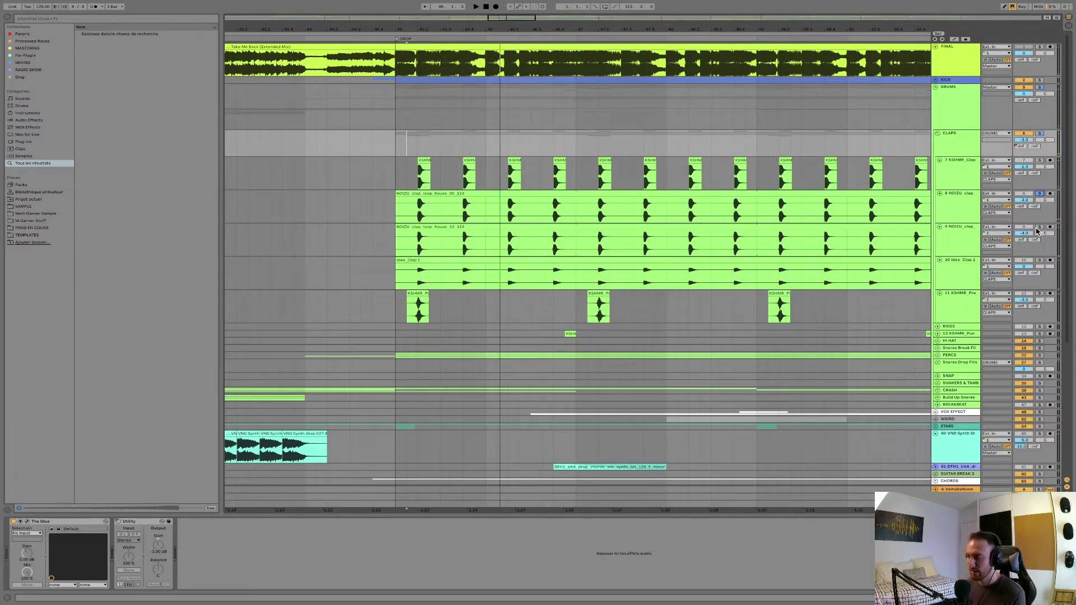
- Audition the second NOIZU clap loop layer and the 11 KSHMR layer of the CLAPS group, each soloed at the DROP
left_click(1038, 227)
key("space")
key("space")
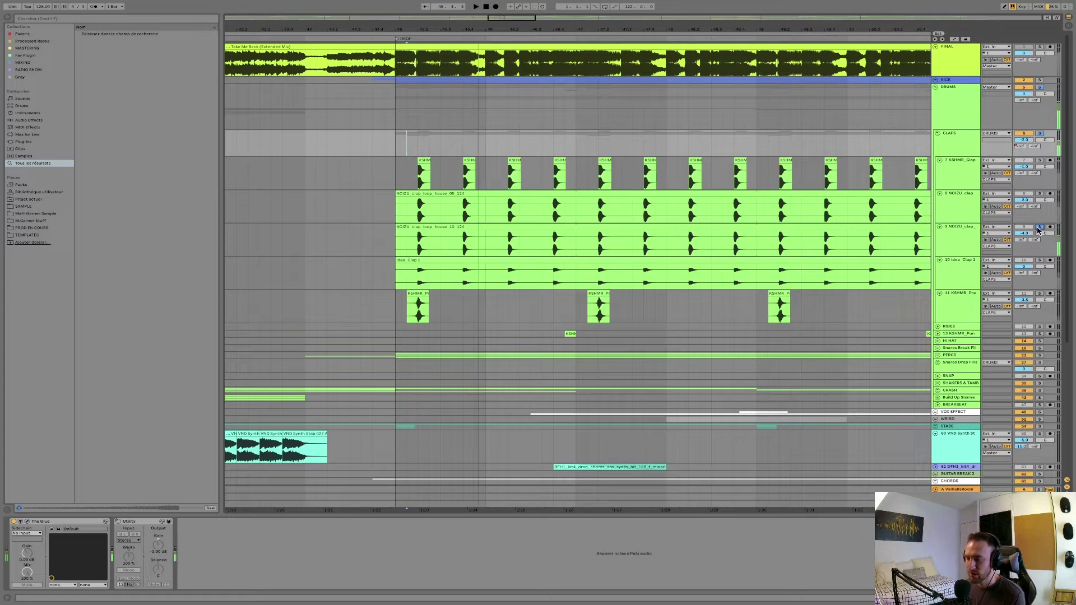
left_click(401, 301)
key("minus")
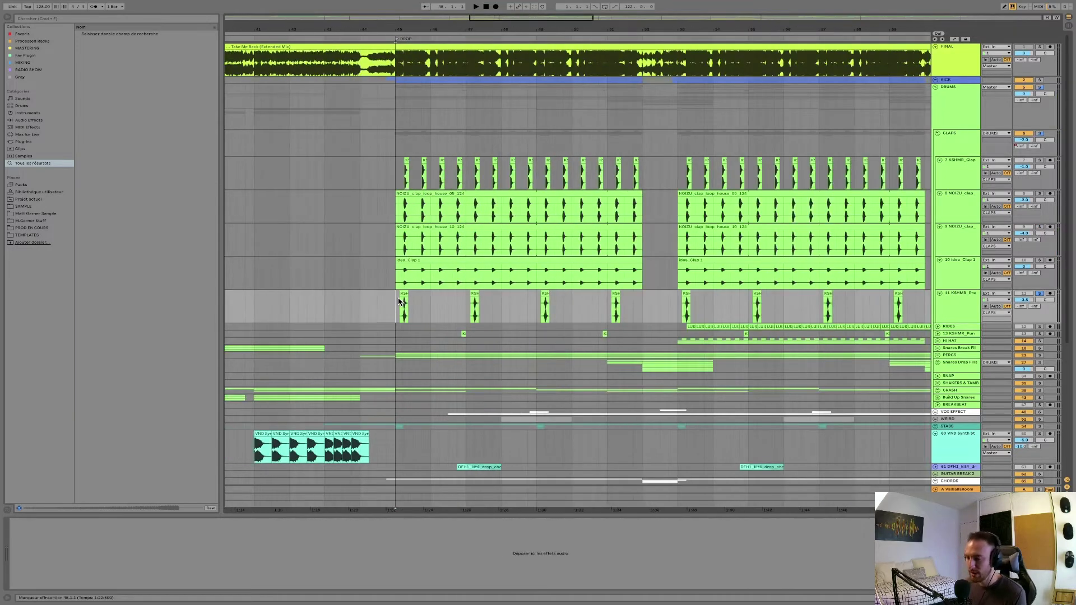
key("space")
- Play the RIDES track soloed from the second half of the DROP, and fold it again
scroll(550, 143, "up", 2)
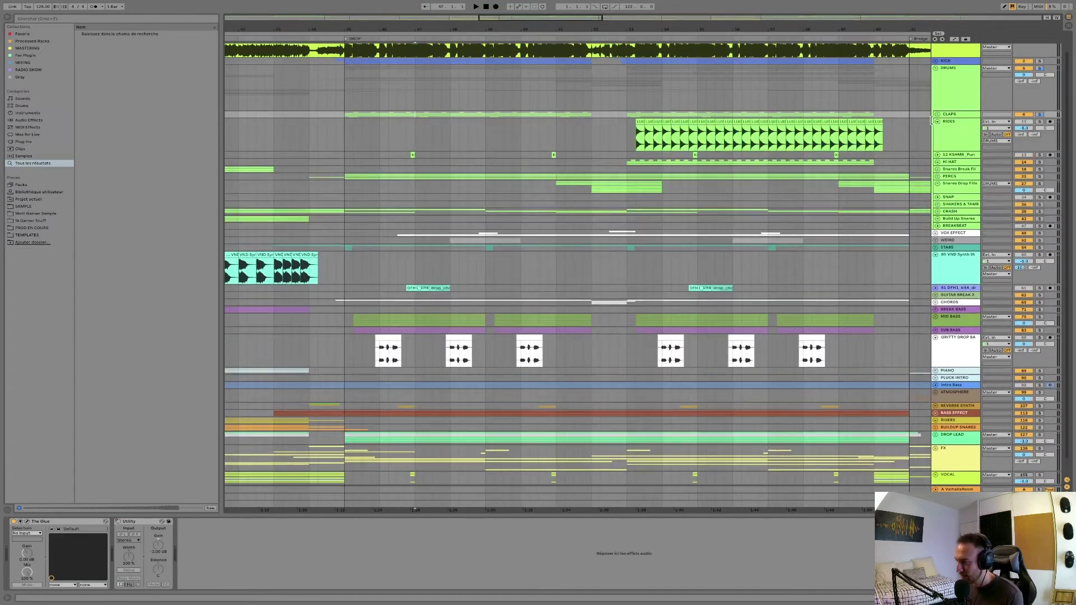
scroll(549, 143, "right", 3)
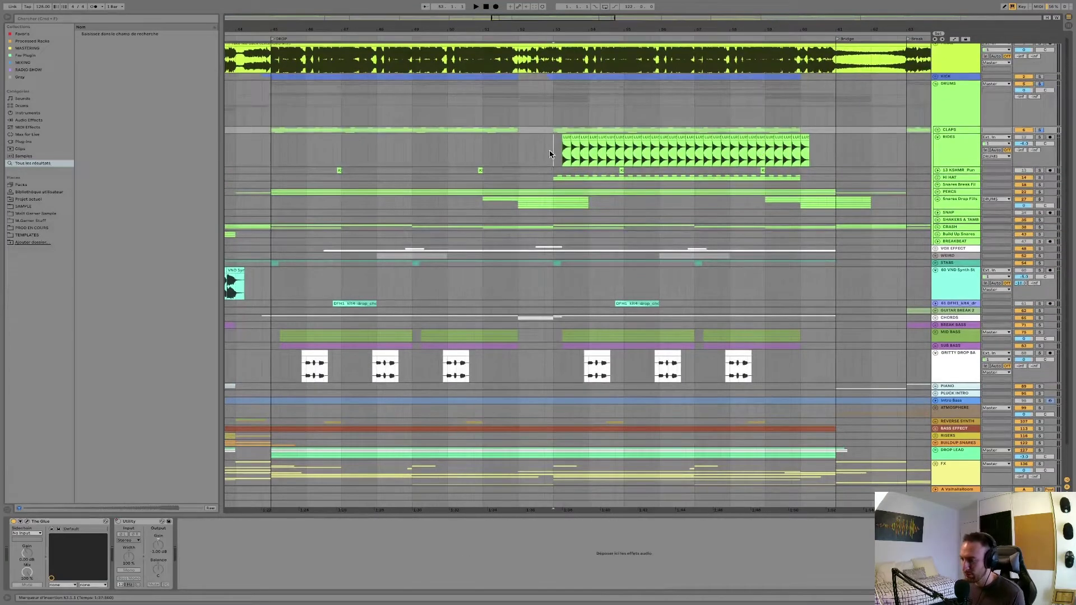
left_click(1055, 139)
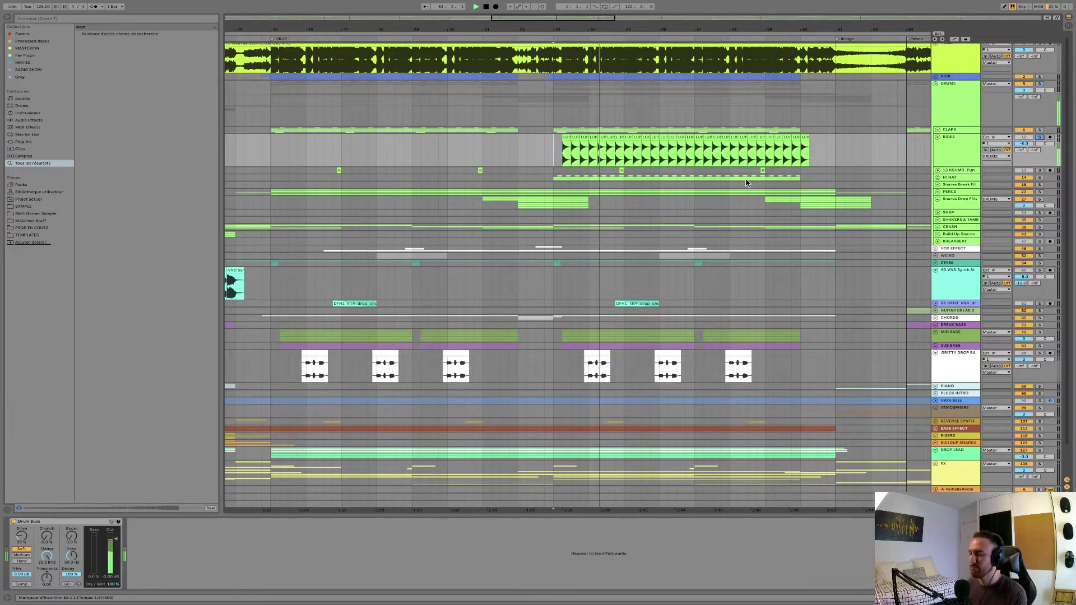
left_click(936, 138)
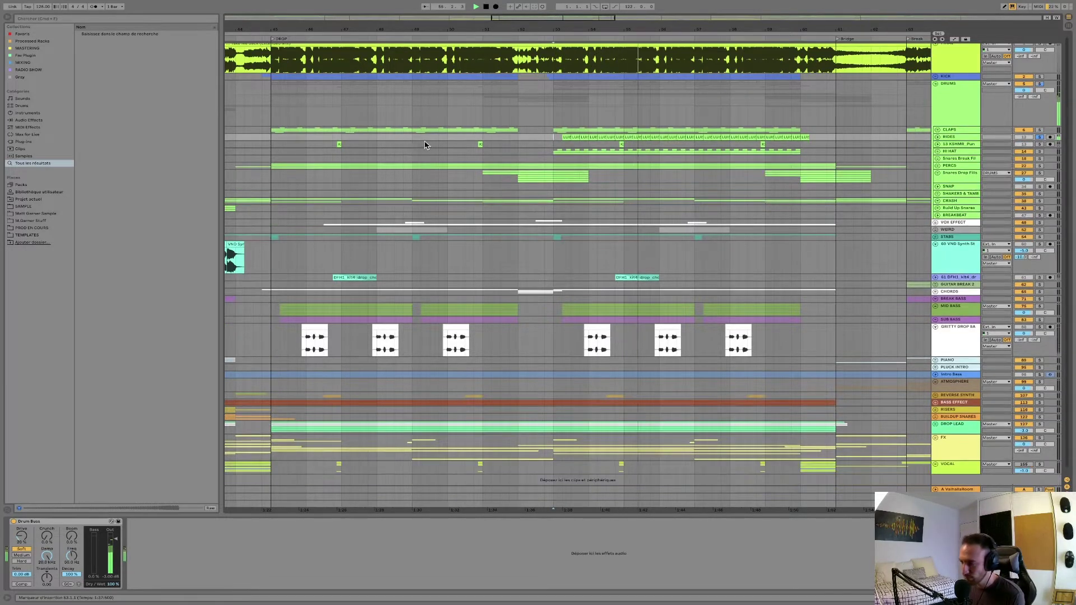
- Locate the first KSHMR Punchy Kick clip in the DROP up close, with that track's EQ Eight and The Glue chain shown
left_click(315, 165)
key("plus")
key("plus")
key("plus")
key("plus")
key("plus")
key("plus")
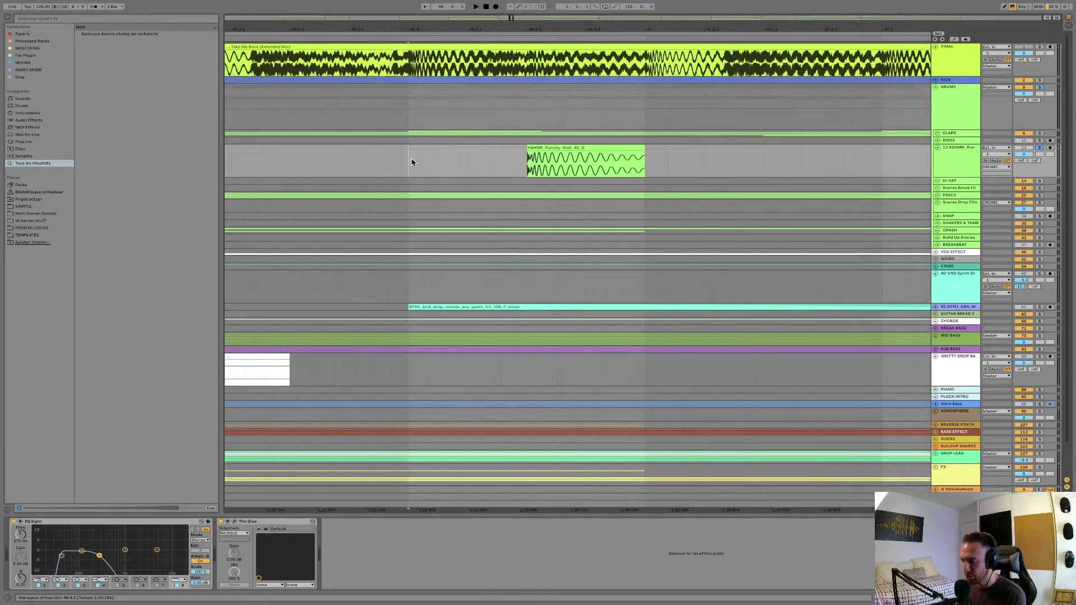
key("minus")
key("minus")
key("minus")
key("minus")
key("minus")
key("minus")
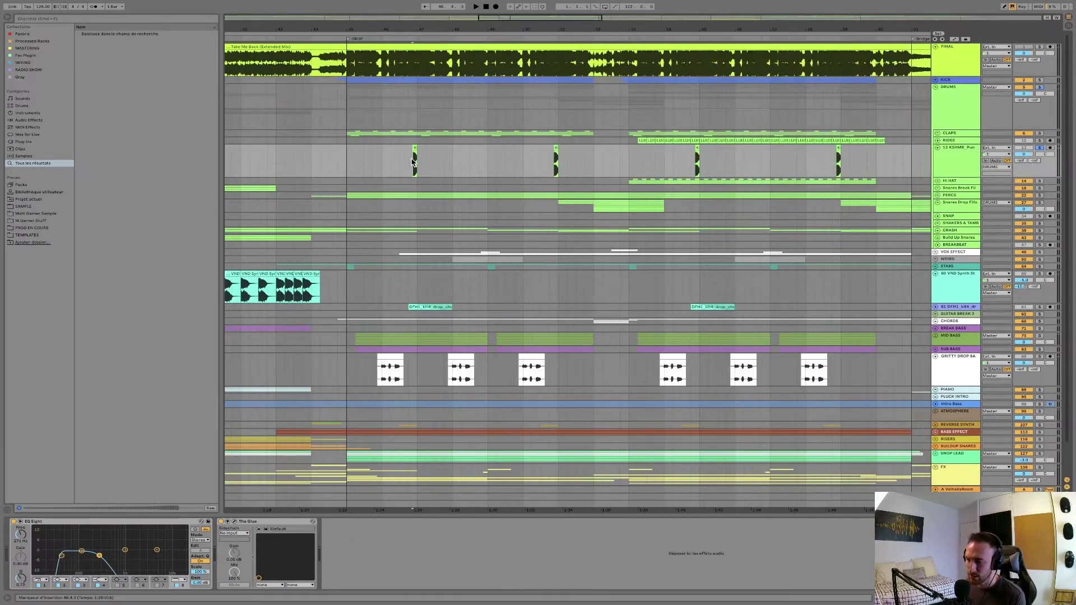
key("plus")
key("plus")
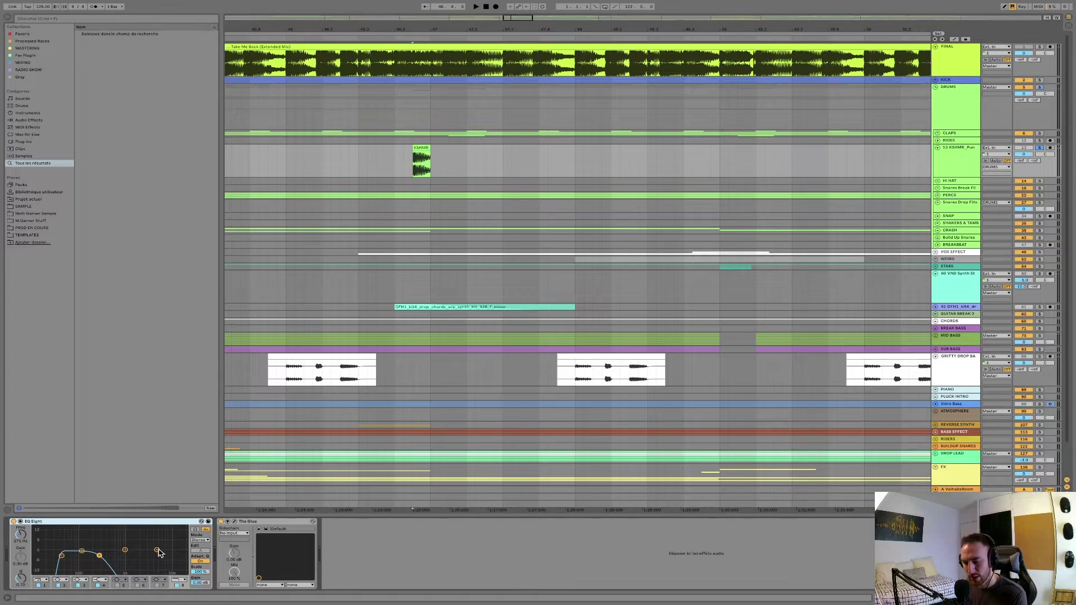
- Play the KSHMR Punchy Kick layer soloed together with the KICK from the start of the DROP, and fold its track
scroll(396, 149, "down", 2)
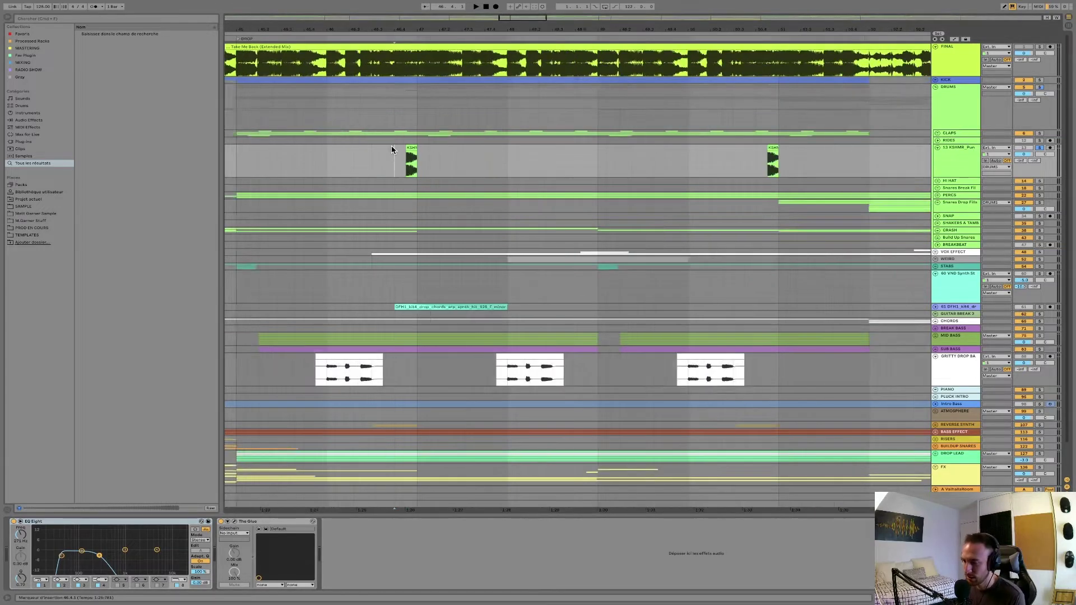
scroll(347, 157, "left", 3)
left_click(300, 166)
key("minus")
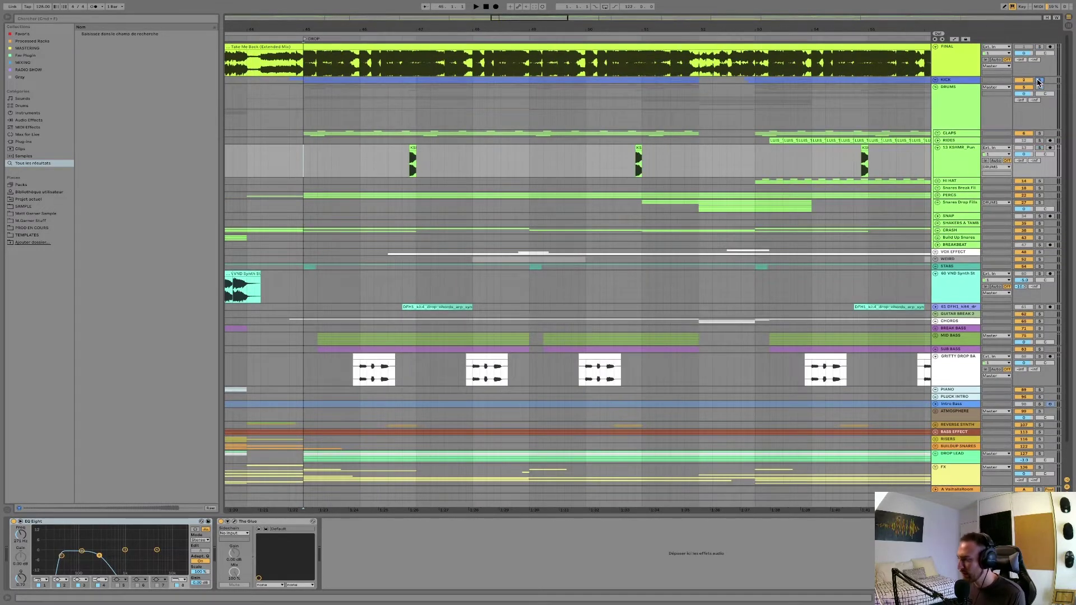
key("space")
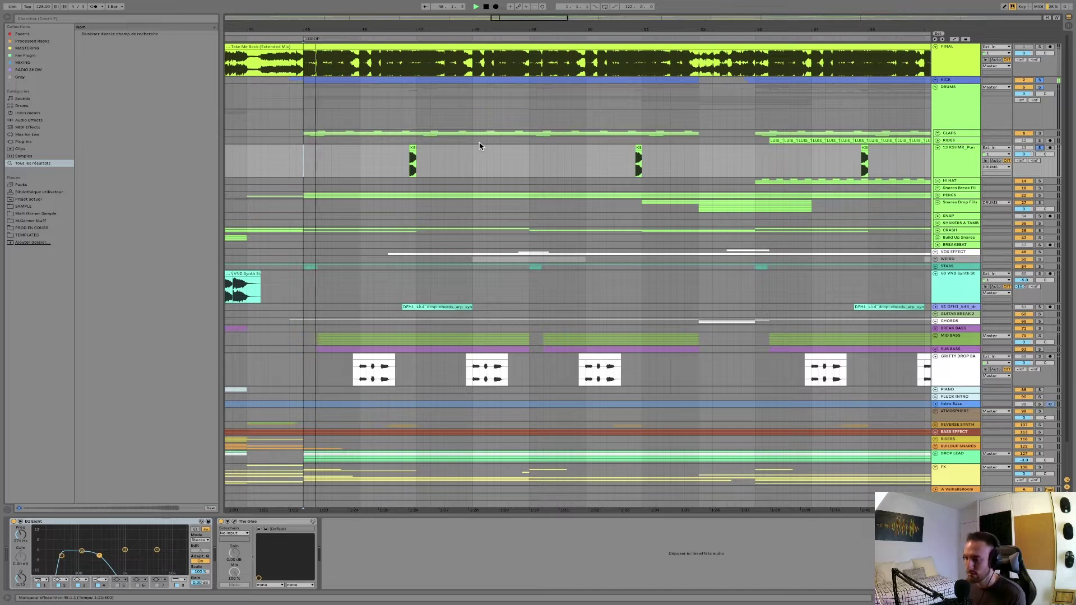
left_click(381, 162)
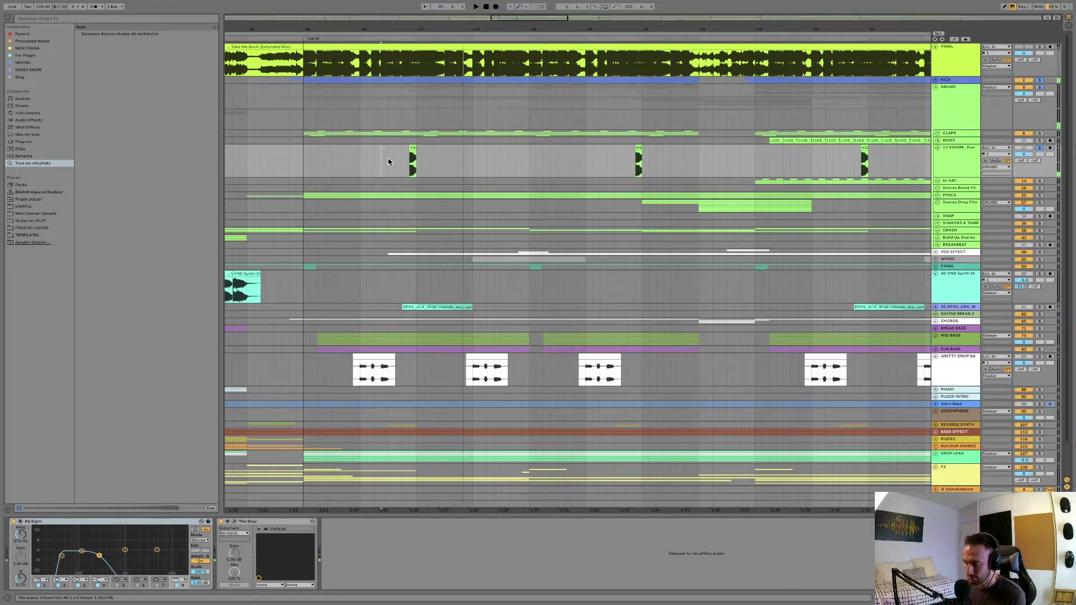
key("space")
key("space")
key("space")
left_click(938, 148)
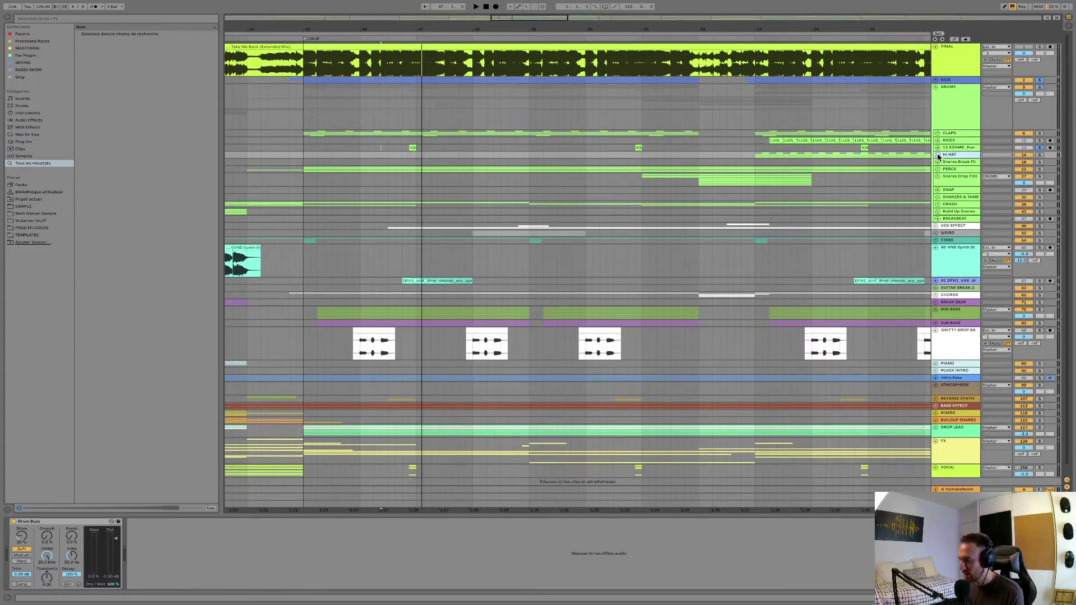
- Audition the KSHMR open hat and Hi Hat Support layers of the HI HAT group in the second half of the DROP, and fold the group
left_click(938, 154)
left_click(683, 181)
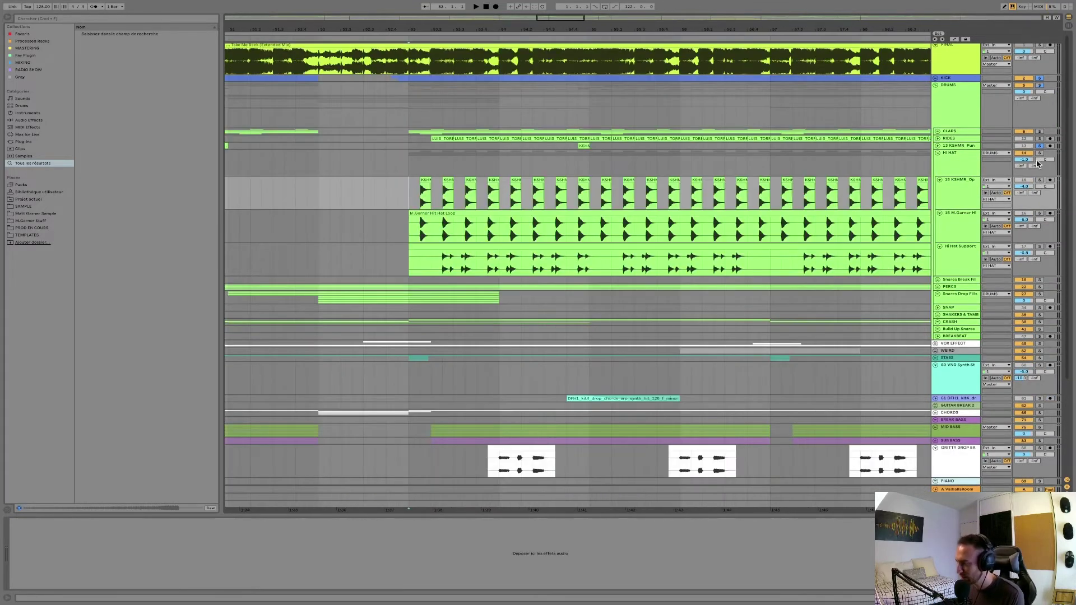
key("space")
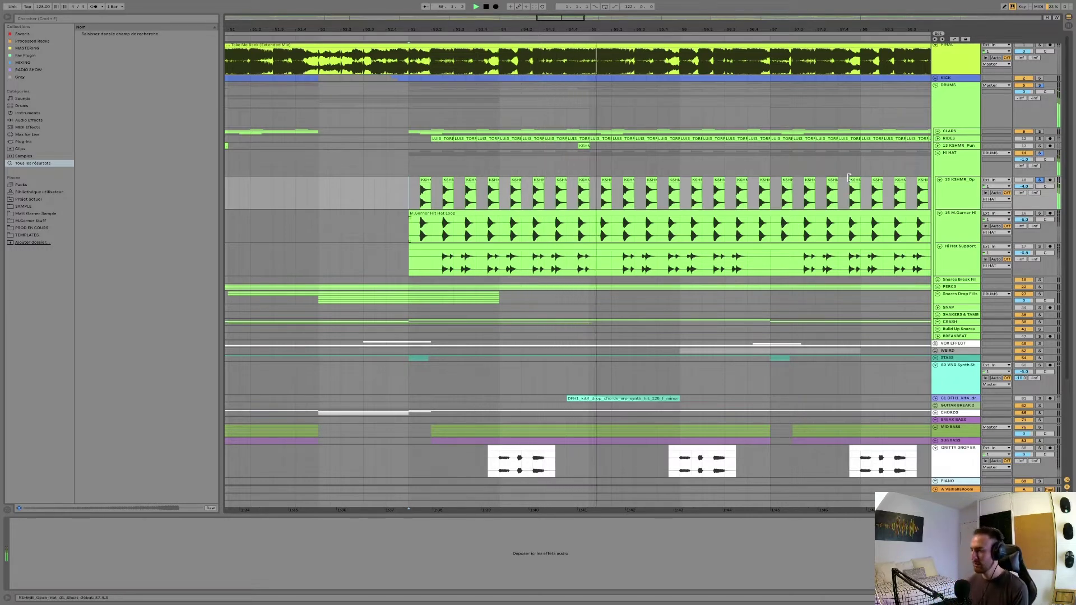
key("space")
key("space")
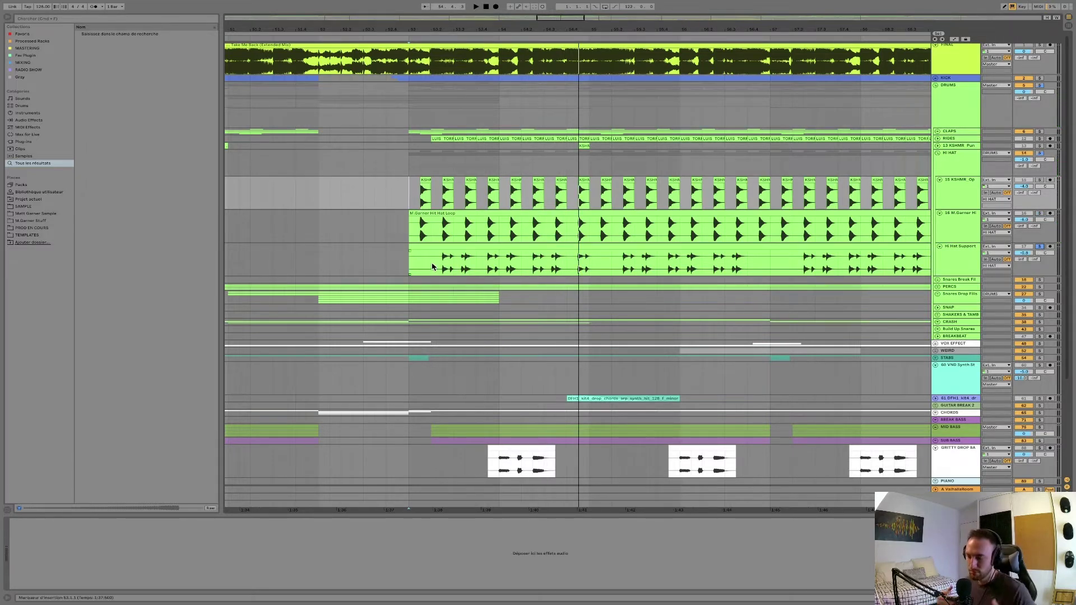
key("space")
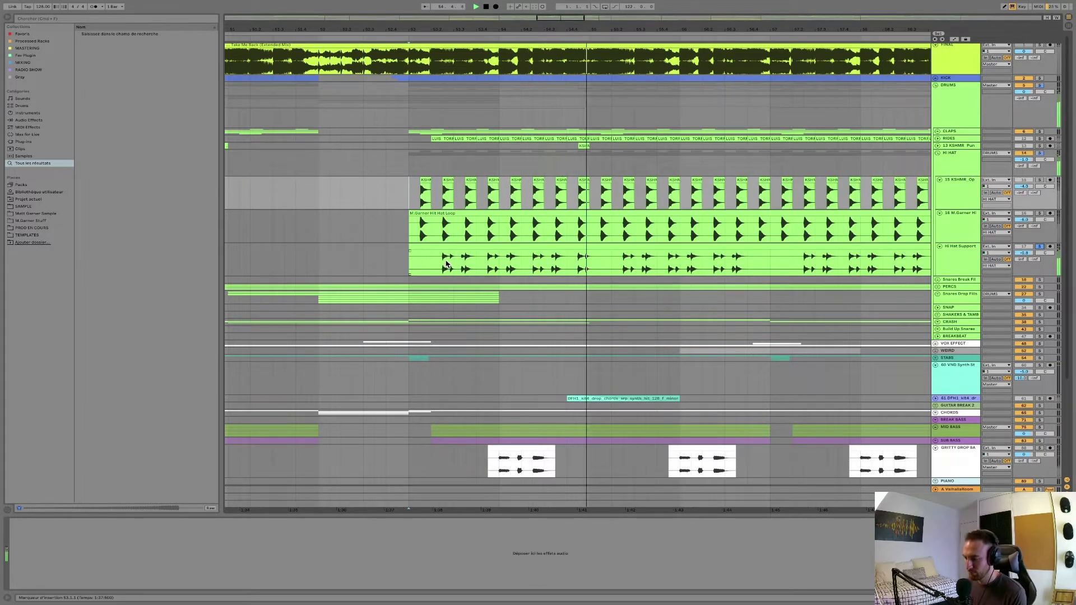
left_click(938, 152)
- Unfold the PERCS group and play it soloed from the start of the DROP
left_click(938, 160)
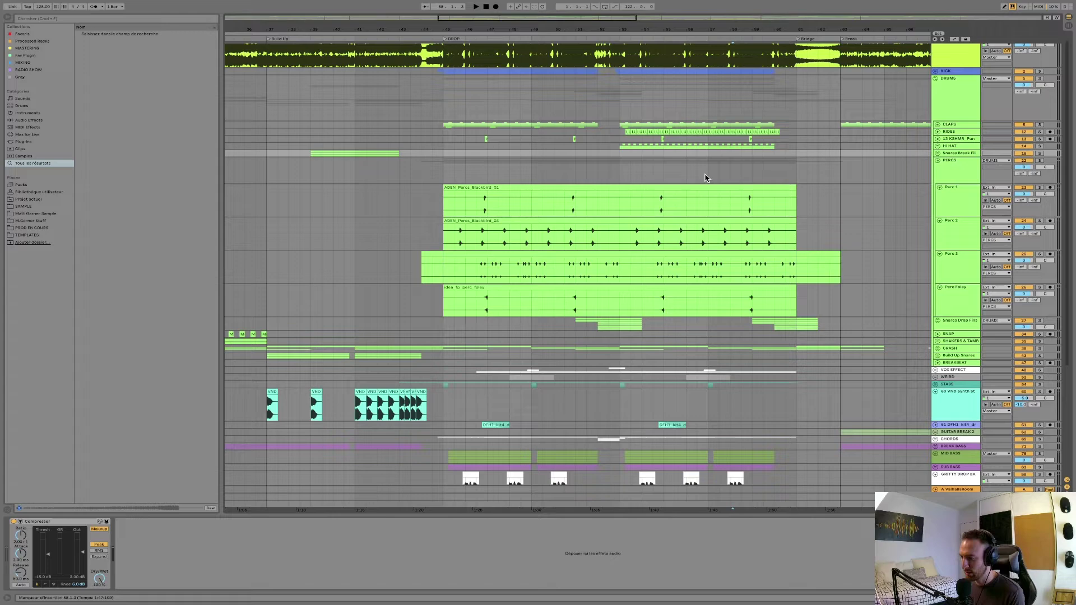
left_click(443, 194)
key("z")
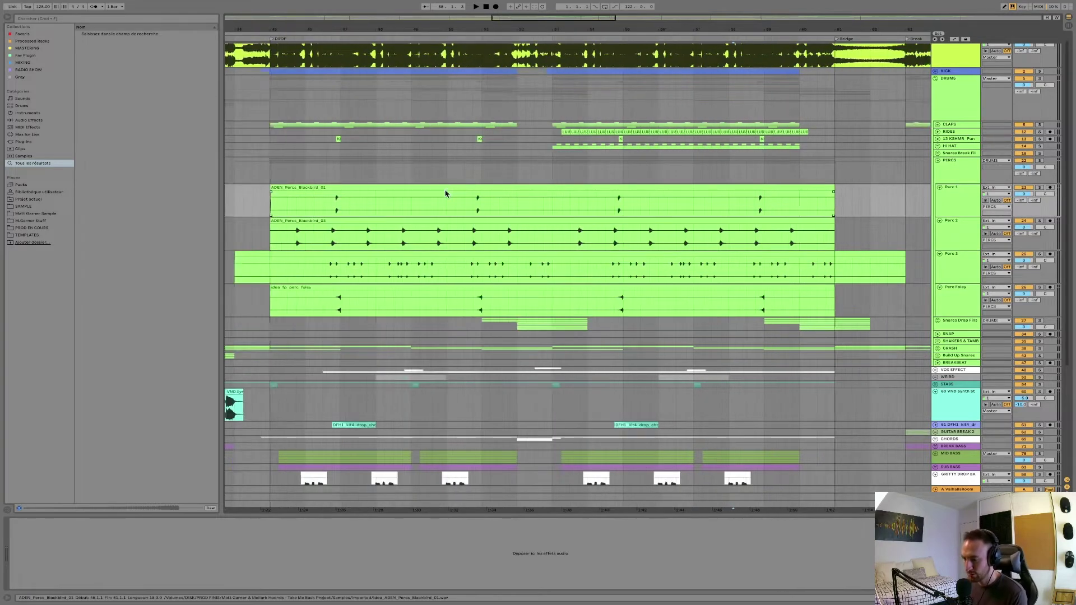
left_click(296, 176)
key("space")
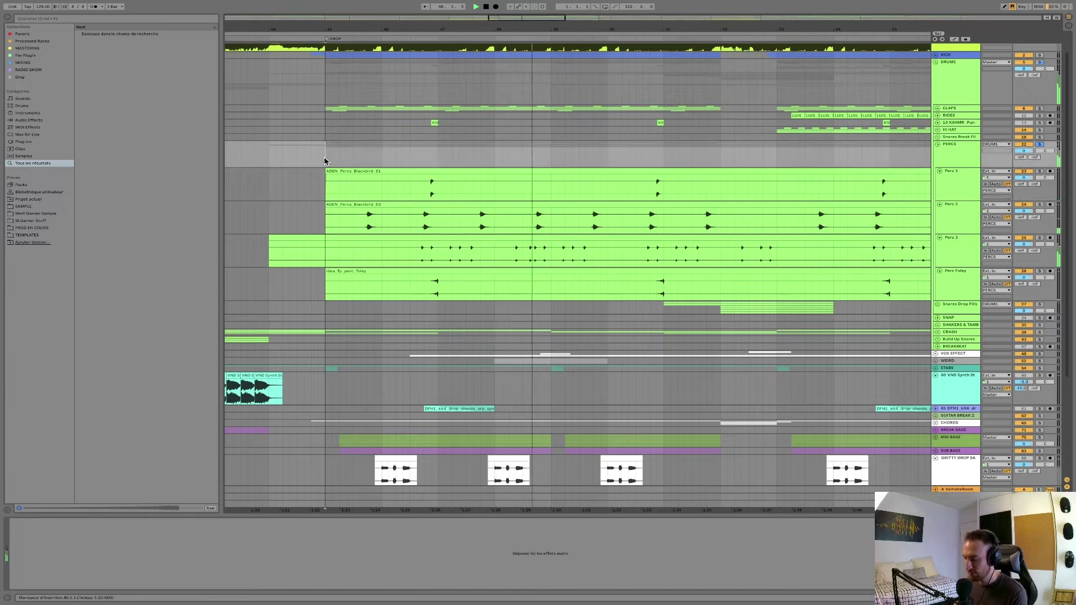
- Examine the clips of the Snares Drop Fills group and of the CRASH group across the DROP
scroll(324, 161, "right", 3)
scroll(324, 161, "down", 1)
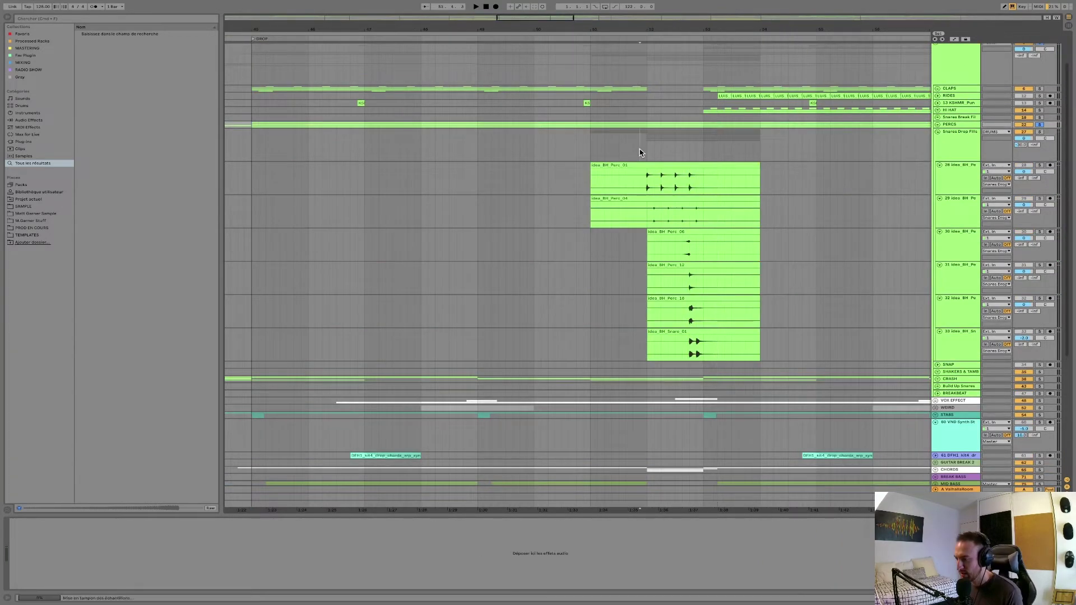
left_click(640, 152)
scroll(640, 151, "right", 3)
scroll(639, 151, "down", 1)
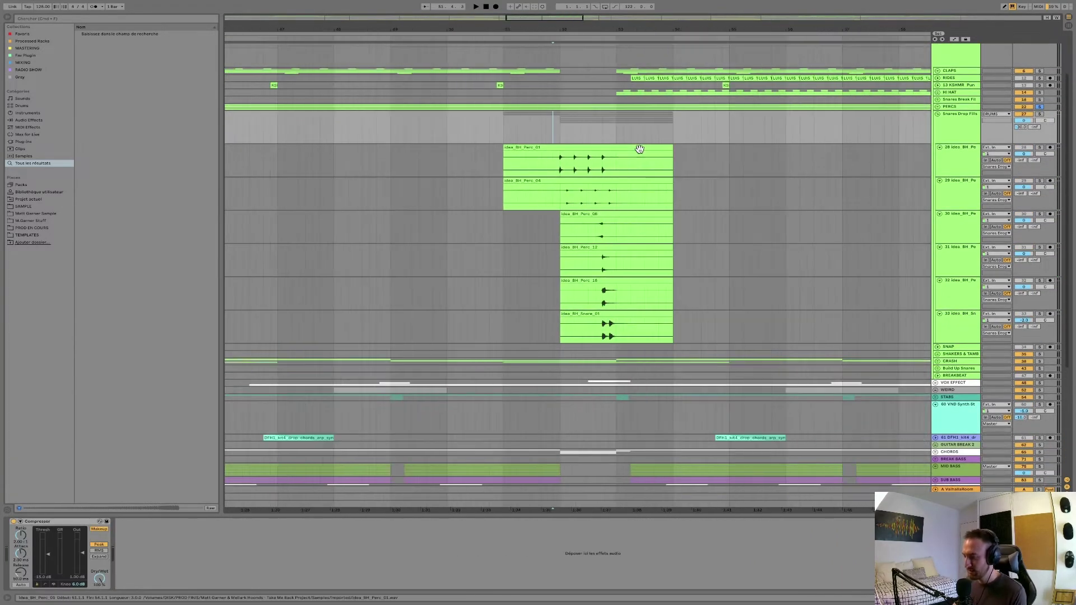
key("minus")
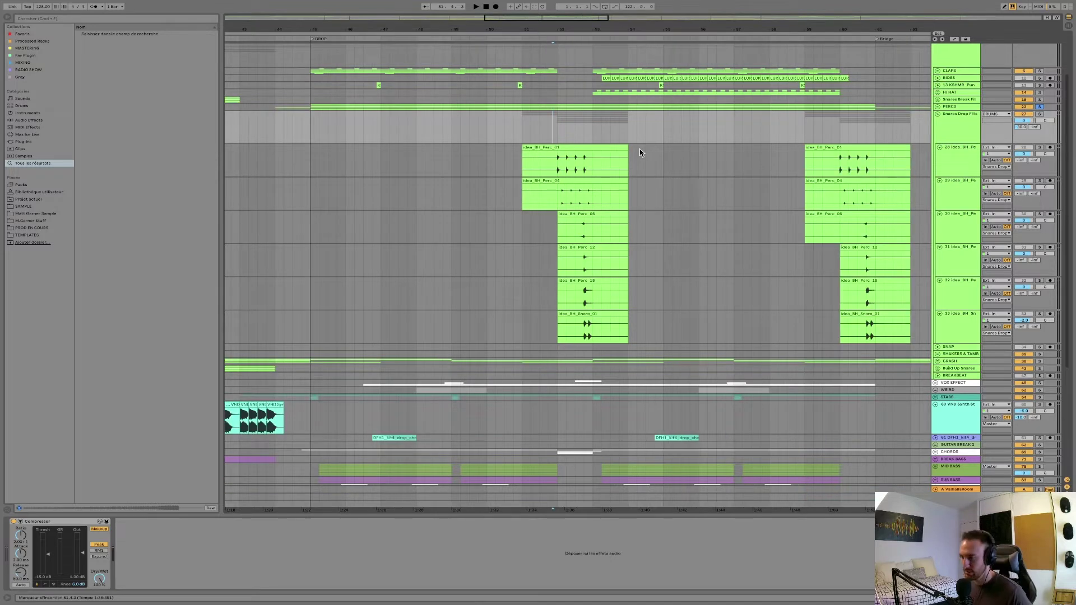
key("plus")
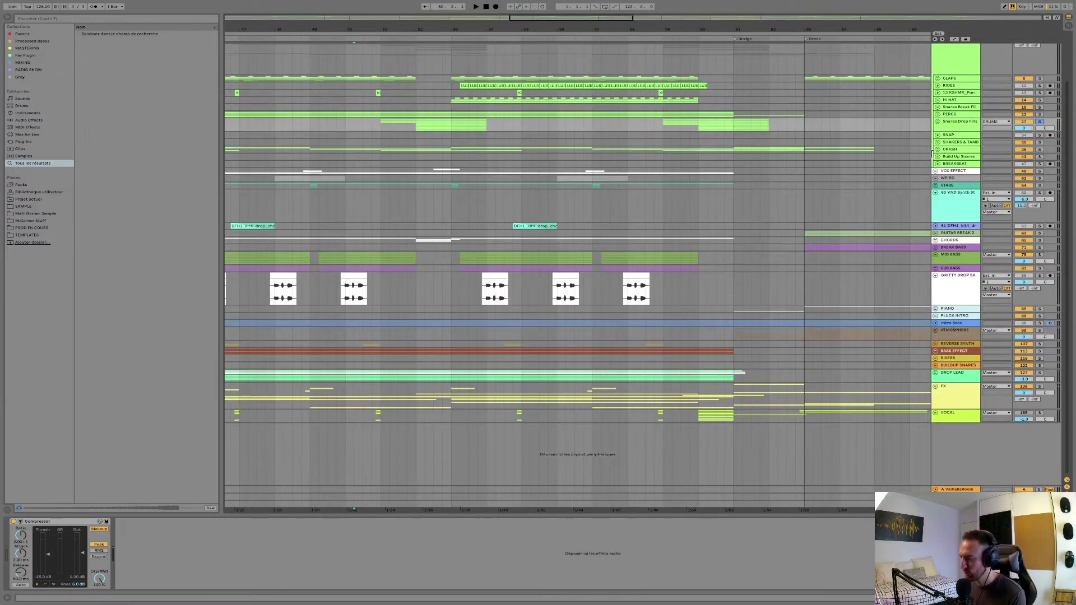
left_click(938, 149)
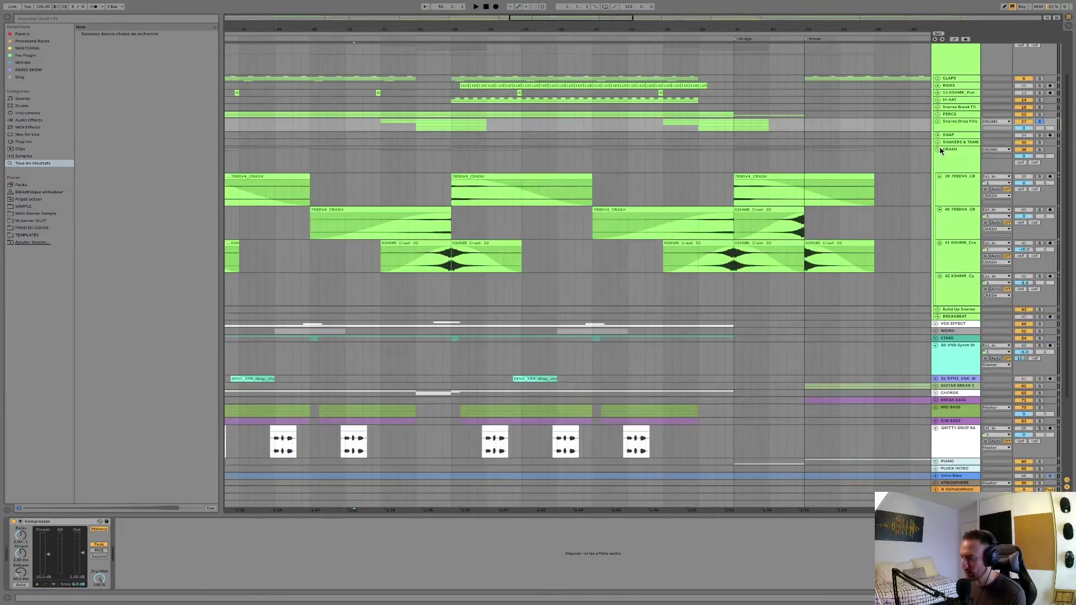
scroll(457, 168, "left", 3)
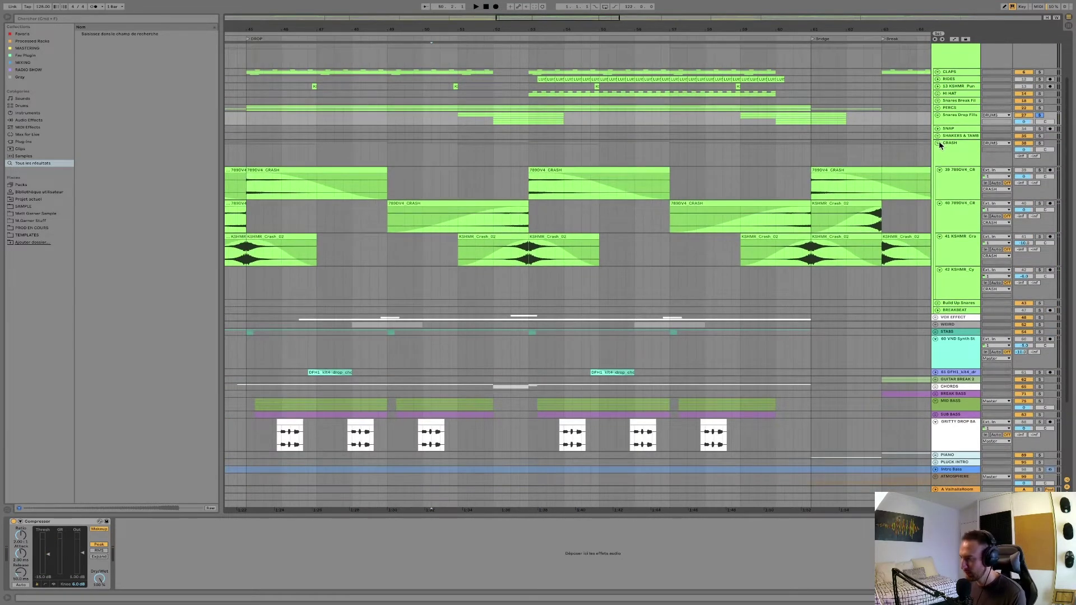
- Play the VOX EFFECT group soloed near its first DROP clip, and locate the KSHMR group shout and HEY vocal clips
left_click(480, 187)
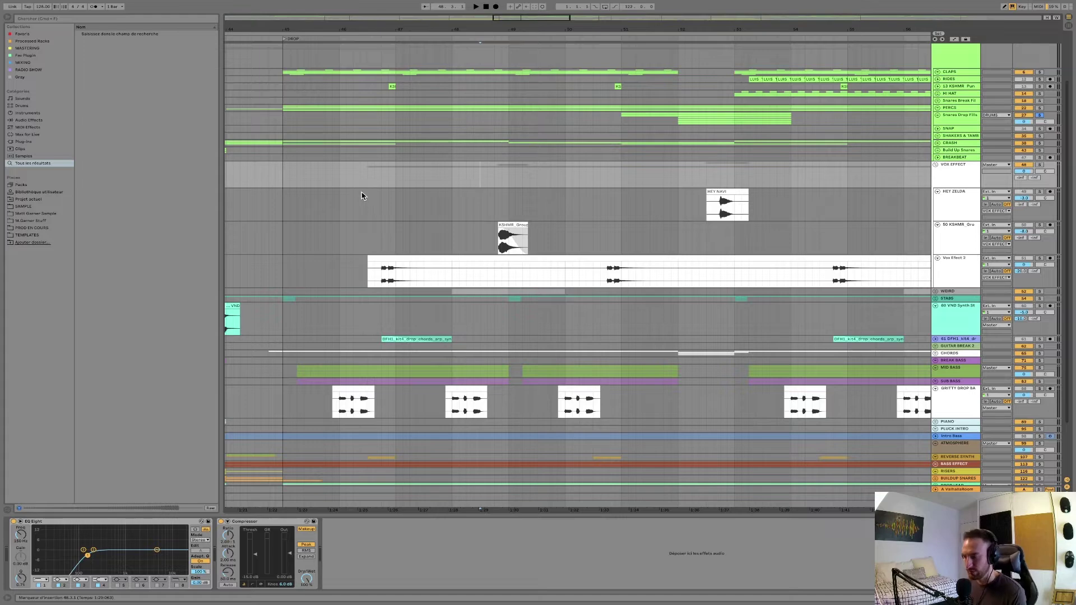
left_click(350, 231)
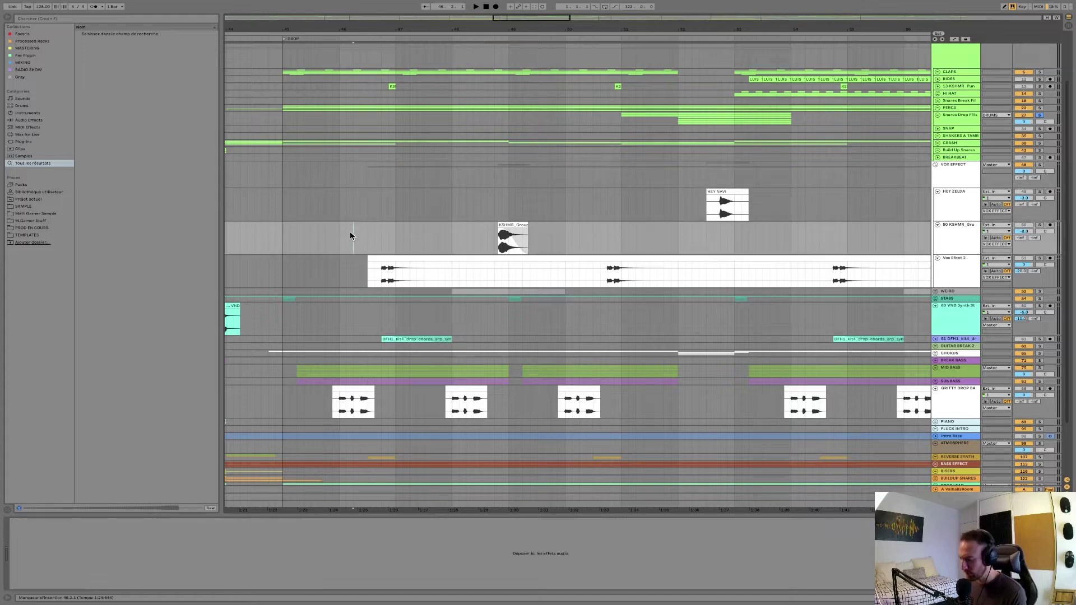
key("minus")
key("space")
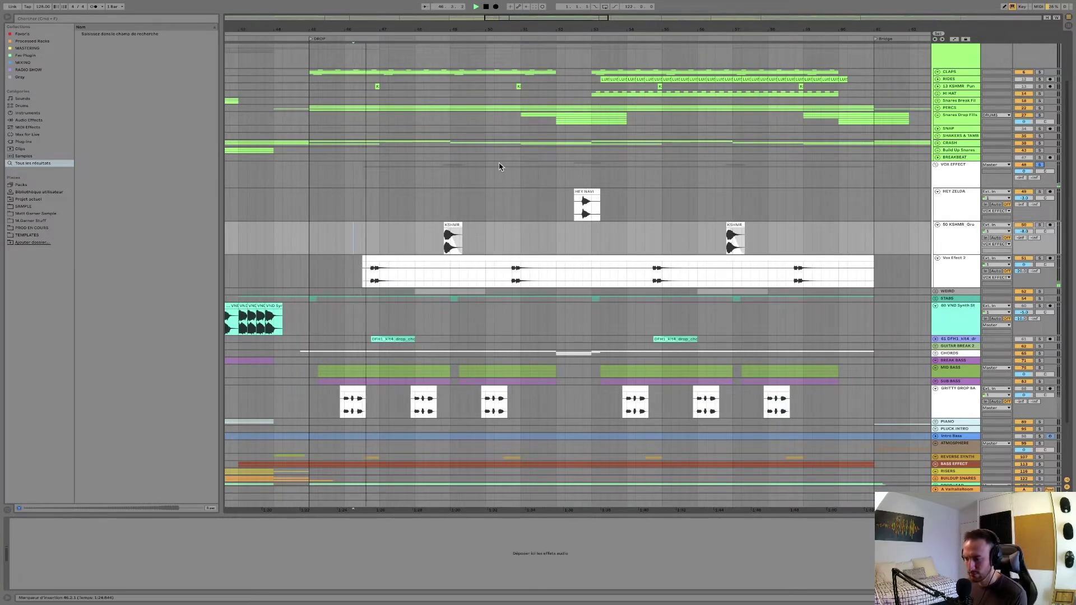
key("plus")
left_click(495, 244)
key("plus")
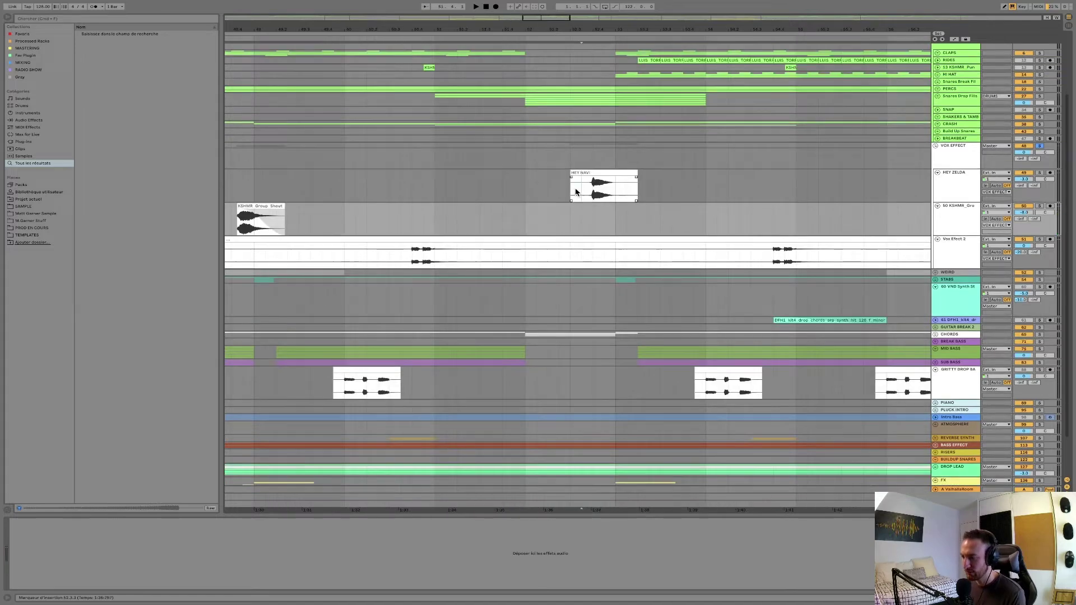
left_click(576, 192)
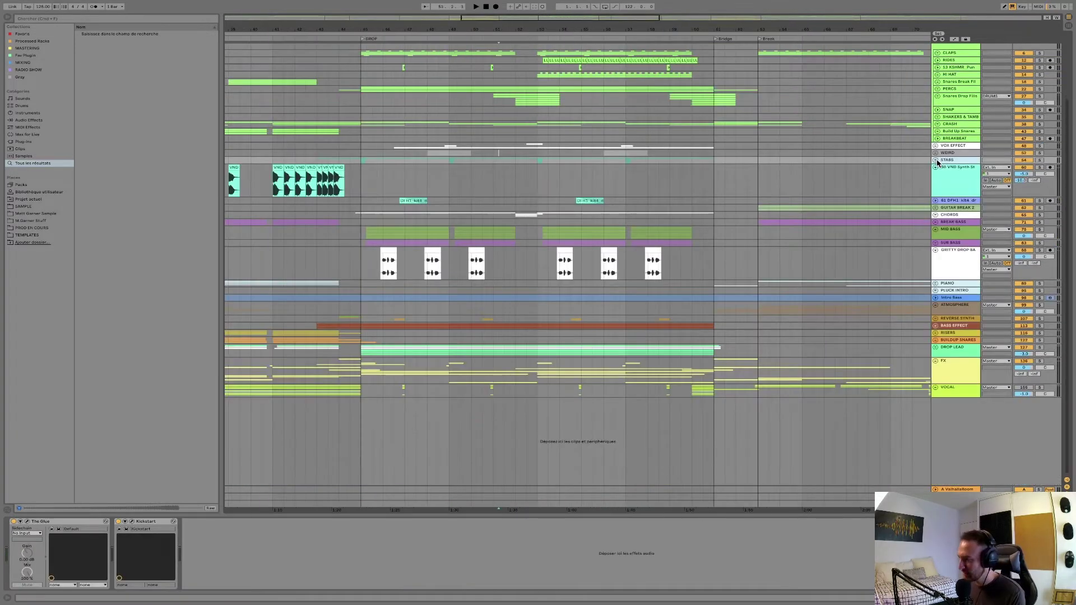
- Unfold the STABS group and play it soloed from just before the DROP
left_click(936, 161)
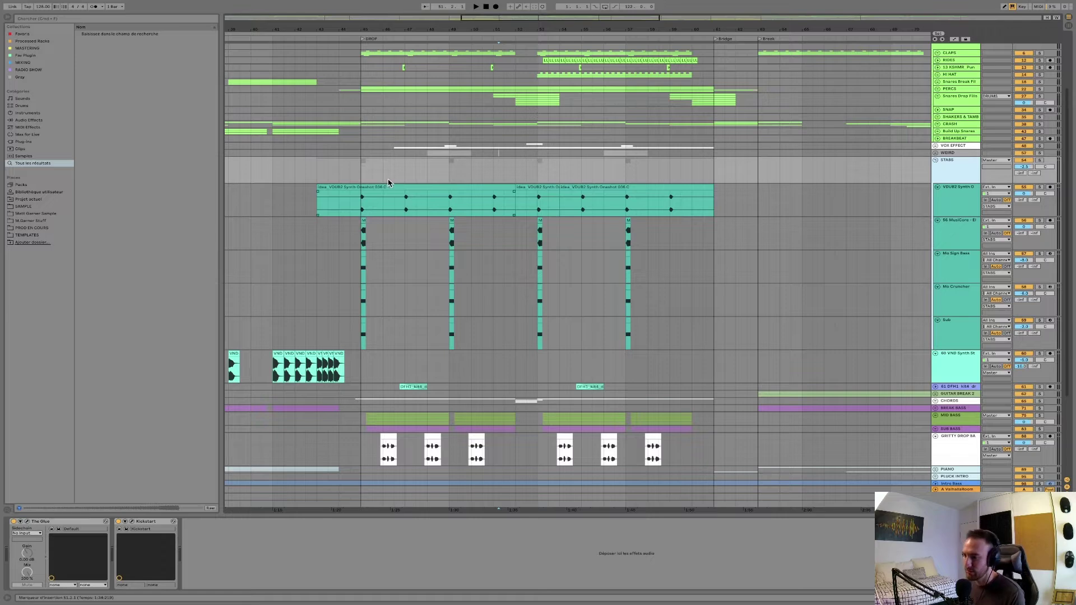
left_click(364, 185)
scroll(363, 185, "up", 5)
scroll(672, 225, "down", 1)
left_click(1040, 132)
key("space")
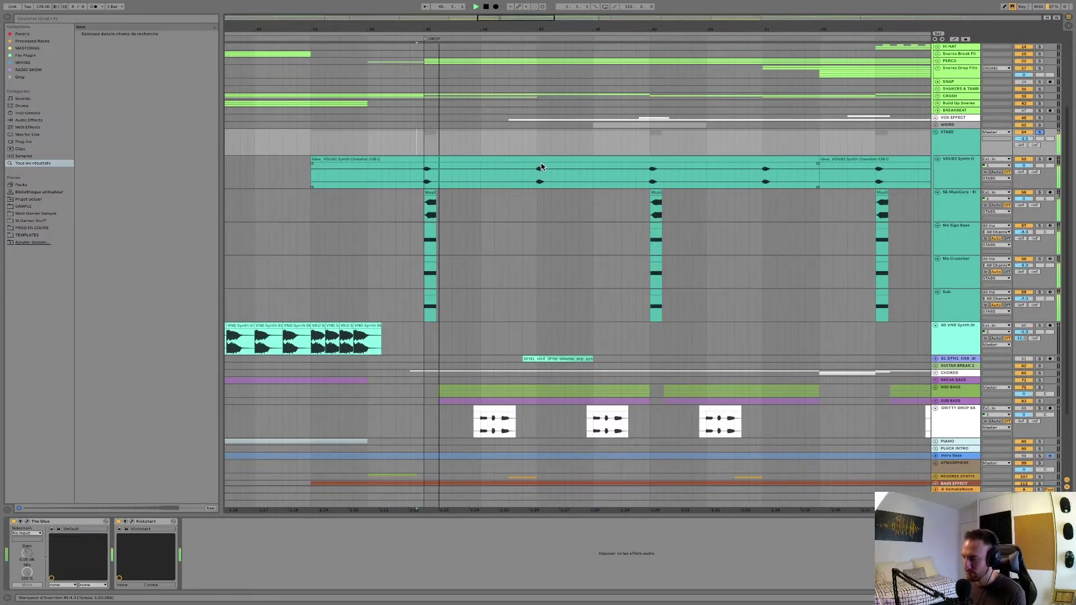
- Audition the VOUB2 synth one-shot and MusiCore layers of the STABS group, each soloed at the start of the DROP
left_click(1040, 159)
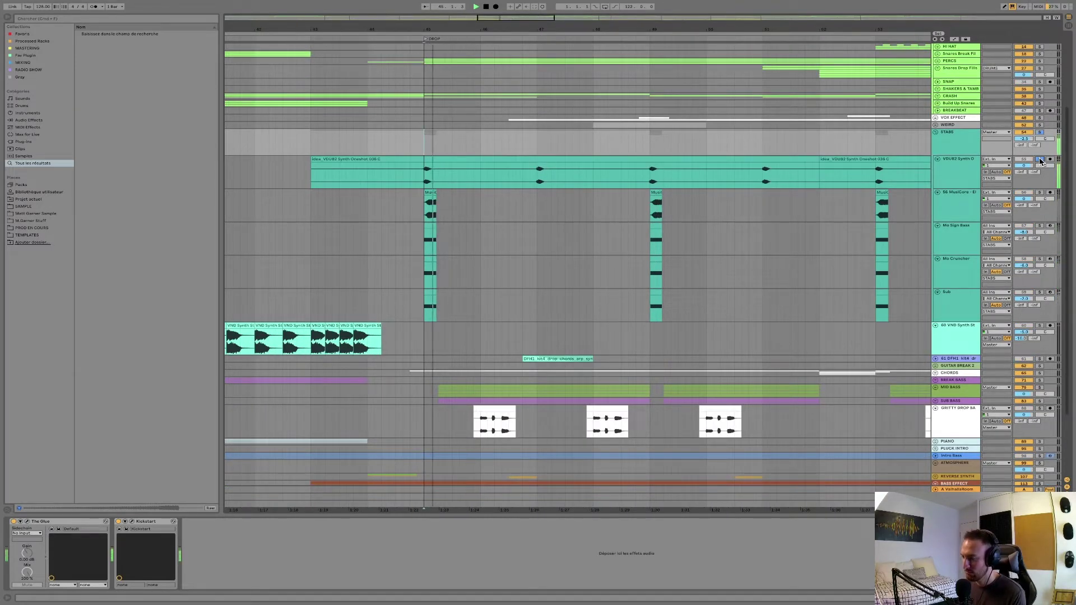
left_click(562, 236)
scroll(559, 230, "up", 3)
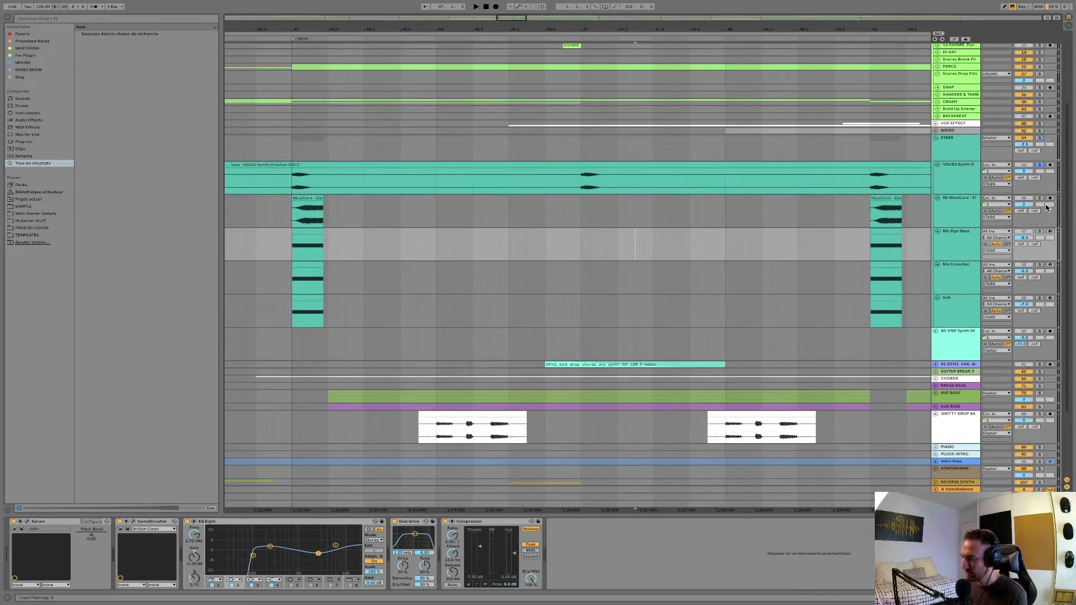
left_click(1039, 198)
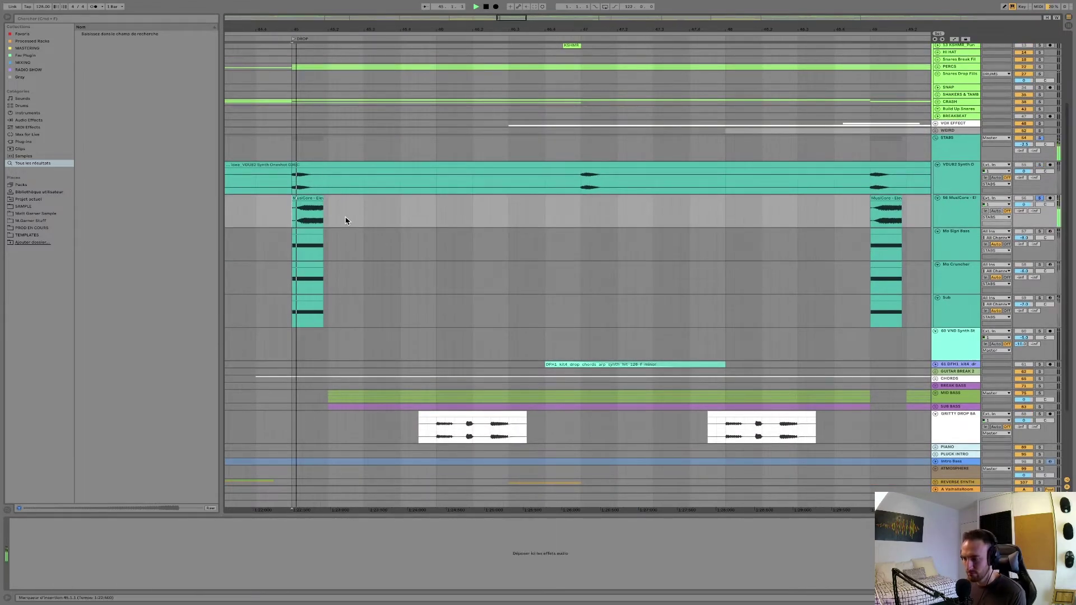
- Audition the Sign Bass, Cruncher and Sub layers of the STABS group at the DROP, with the Sign Bass device chain shown
left_click(298, 250)
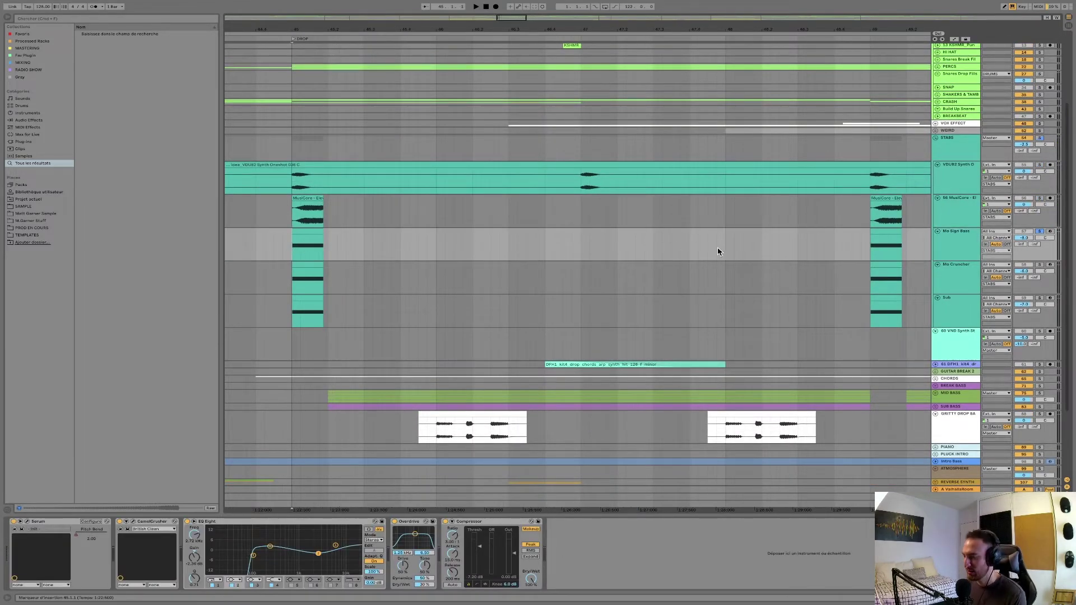
left_click(966, 257)
key("space")
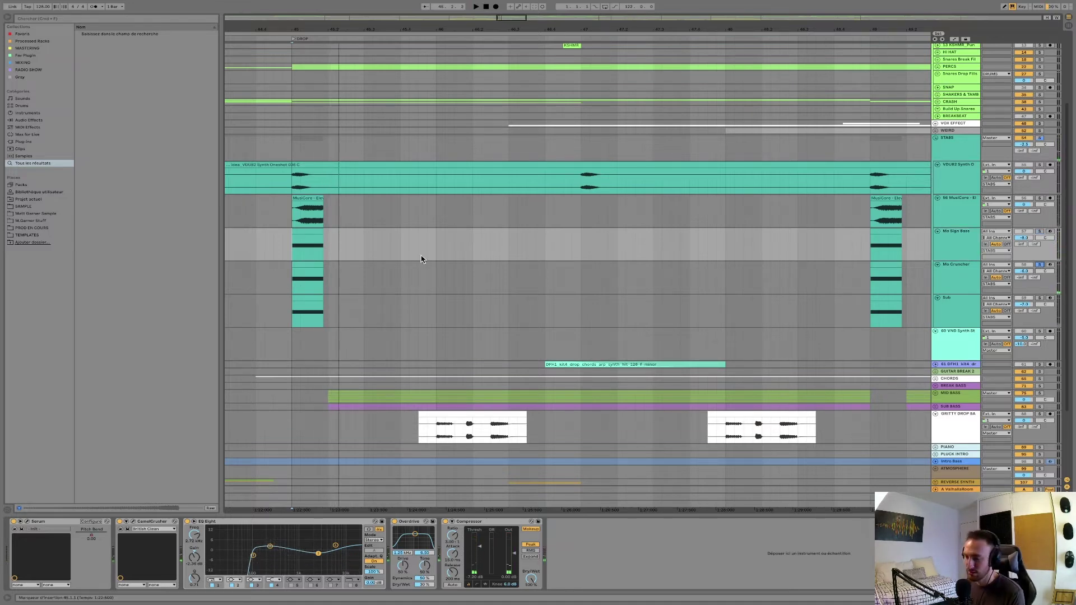
key("space")
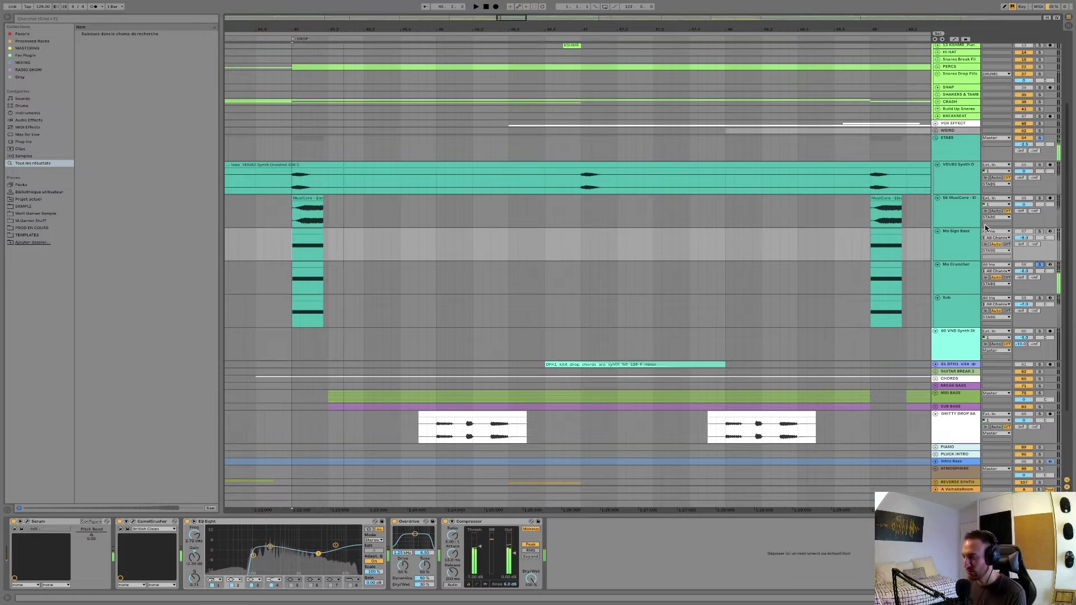
key("space")
key("space")
key("space")
key("space")
key("space")
key("space")
key("space")
key("space")
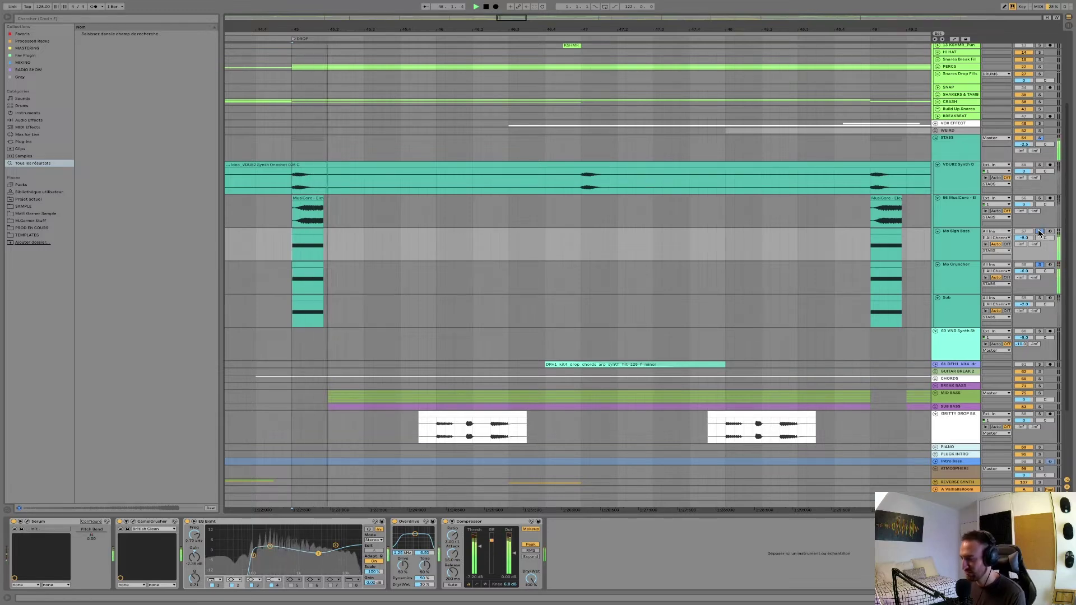
left_click(1040, 299)
key("space")
key("space")
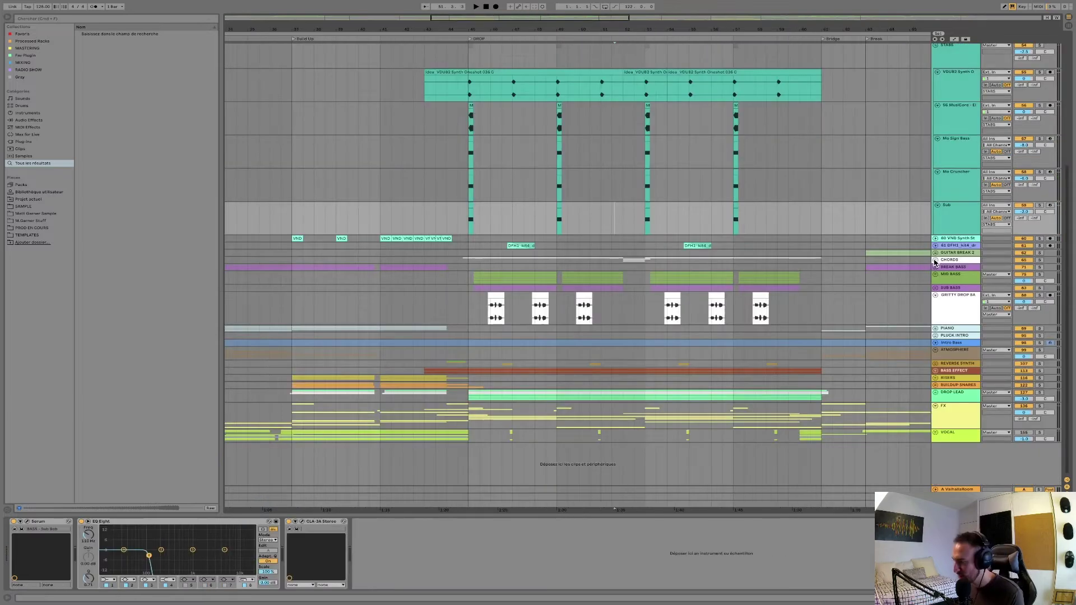
- Unfold the CHORDS group, play it soloed from the start of the DROP, and show the DROP CHORDS device chain
left_click(935, 260)
scroll(582, 276, "down", 3)
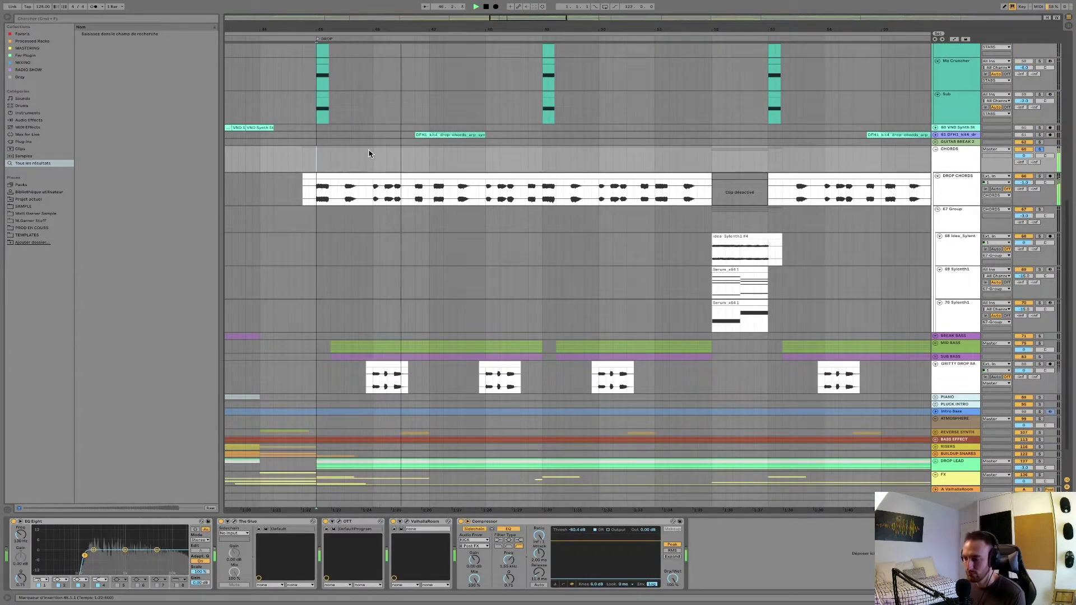
left_click(951, 188)
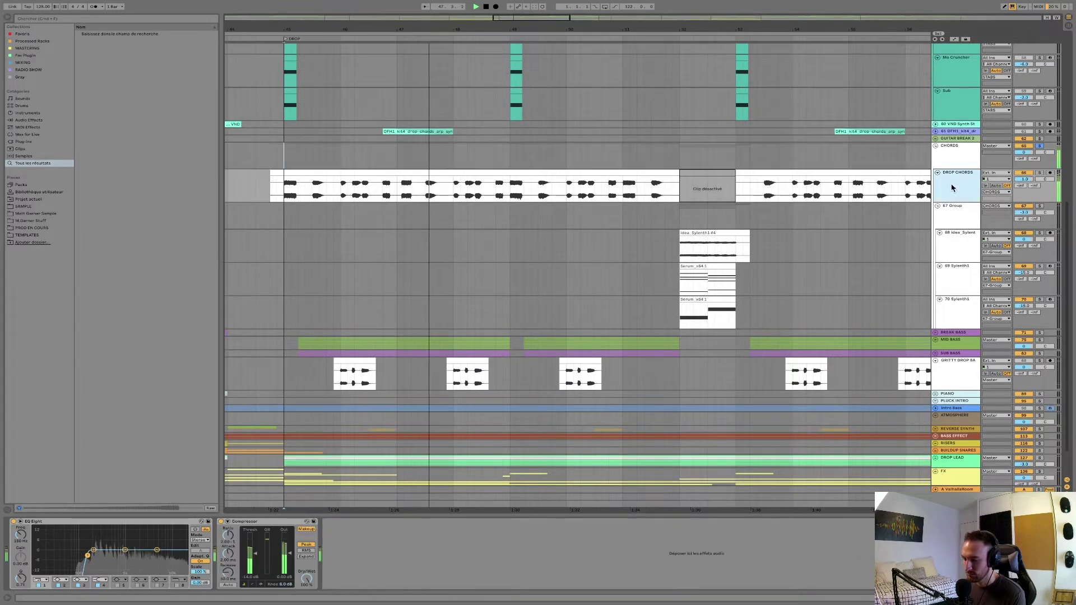
- Audition the soloed 67 Group of the CHORDS group from its synth clips beneath the deactivated DROP CHORDS clip
scroll(1006, 204, "down", 1)
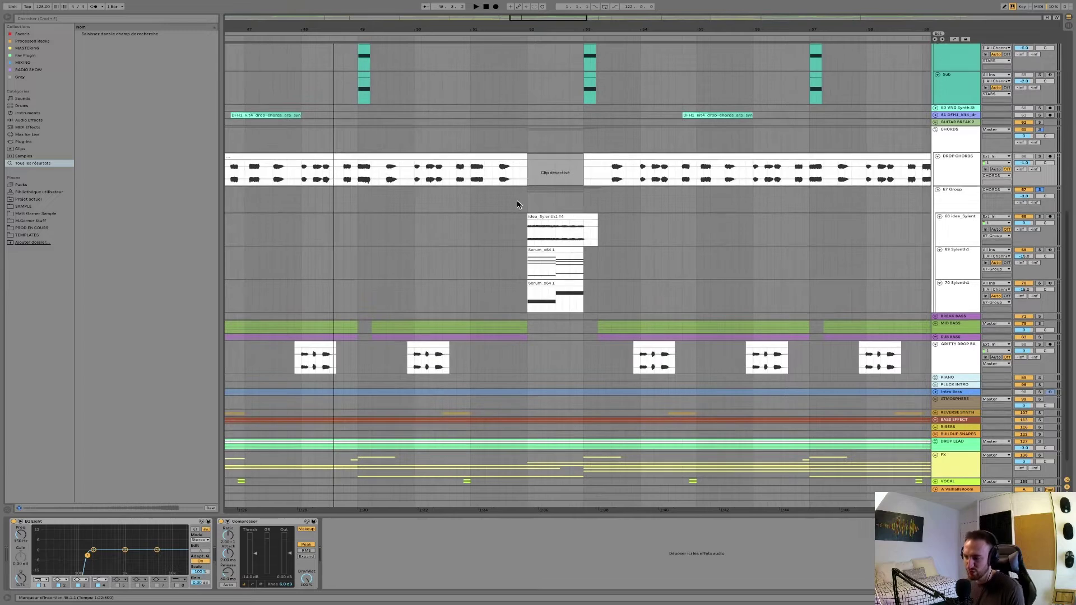
left_click(527, 203)
key("space")
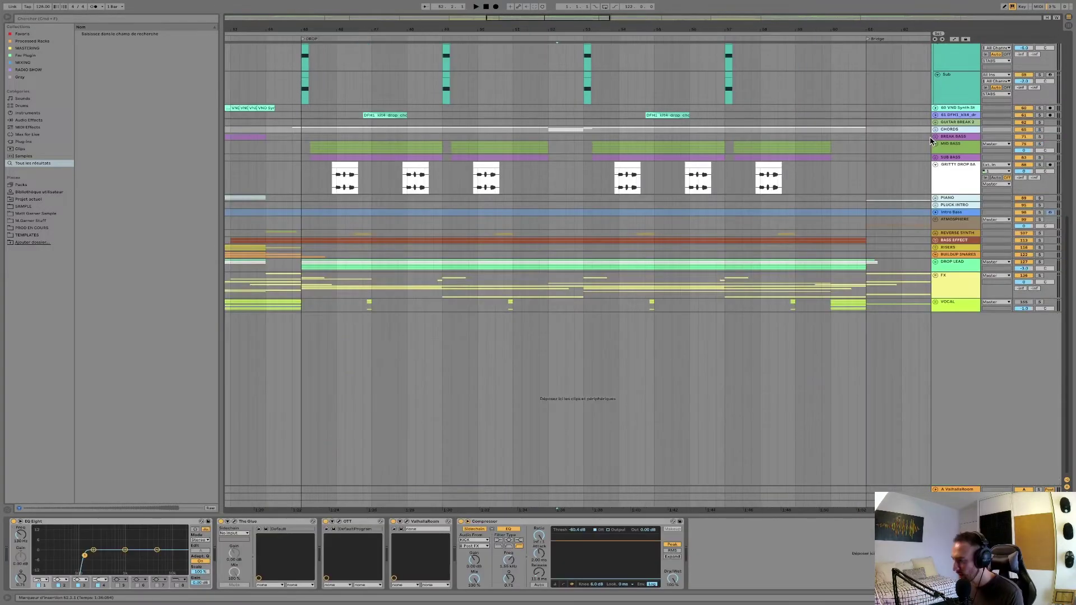
- Unfold the MID BASS group, solo it and set the playback start to the beginning of the DROP
left_click(935, 145)
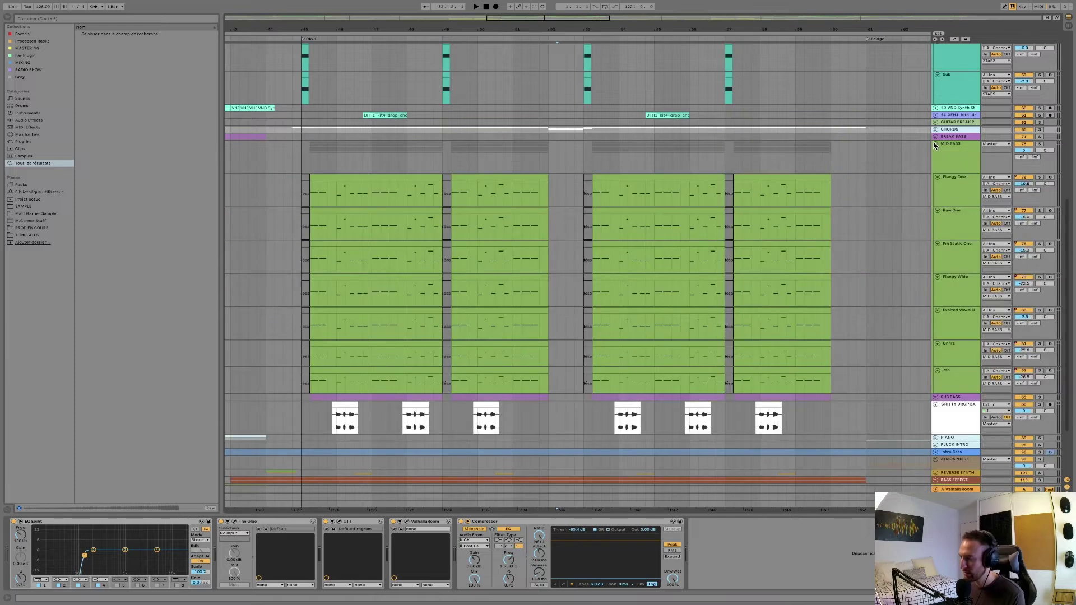
left_click(299, 164)
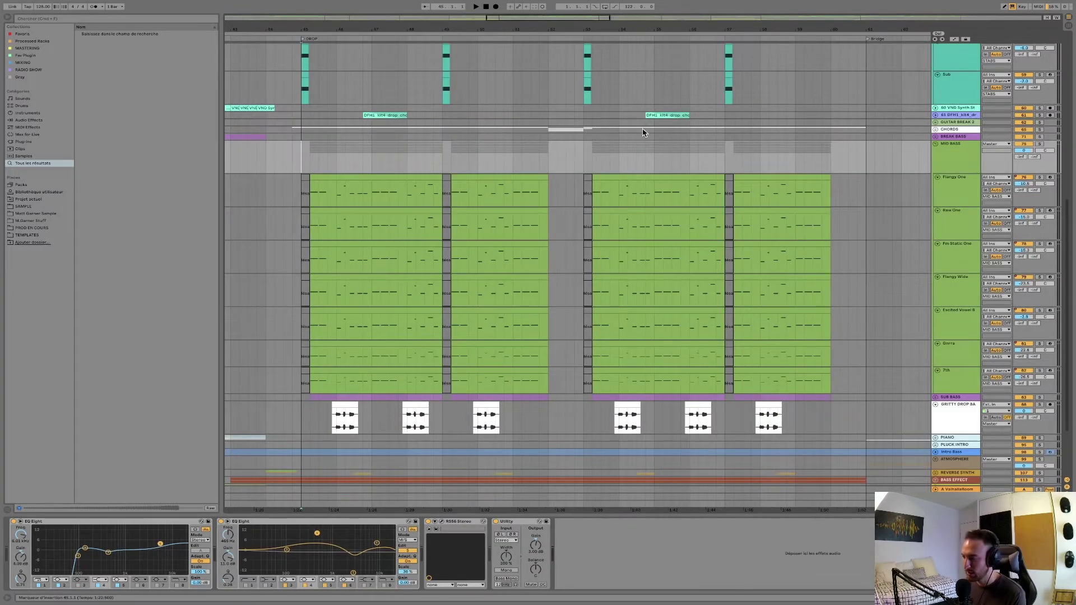
left_click(1040, 144)
key("plus")
key("minus")
key("minus")
key("plus")
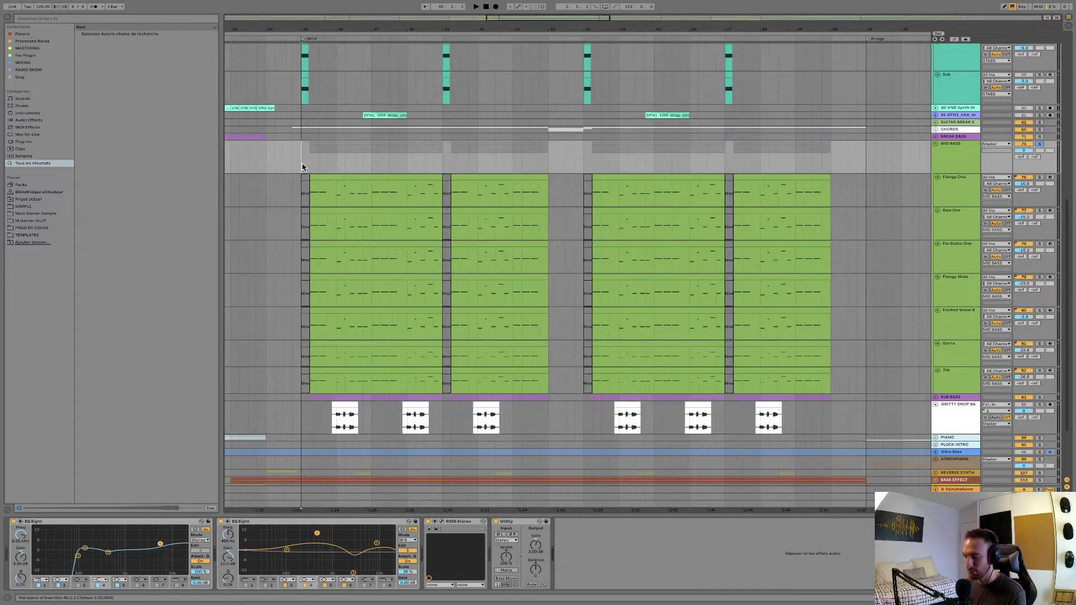
key("plus")
key("minus")
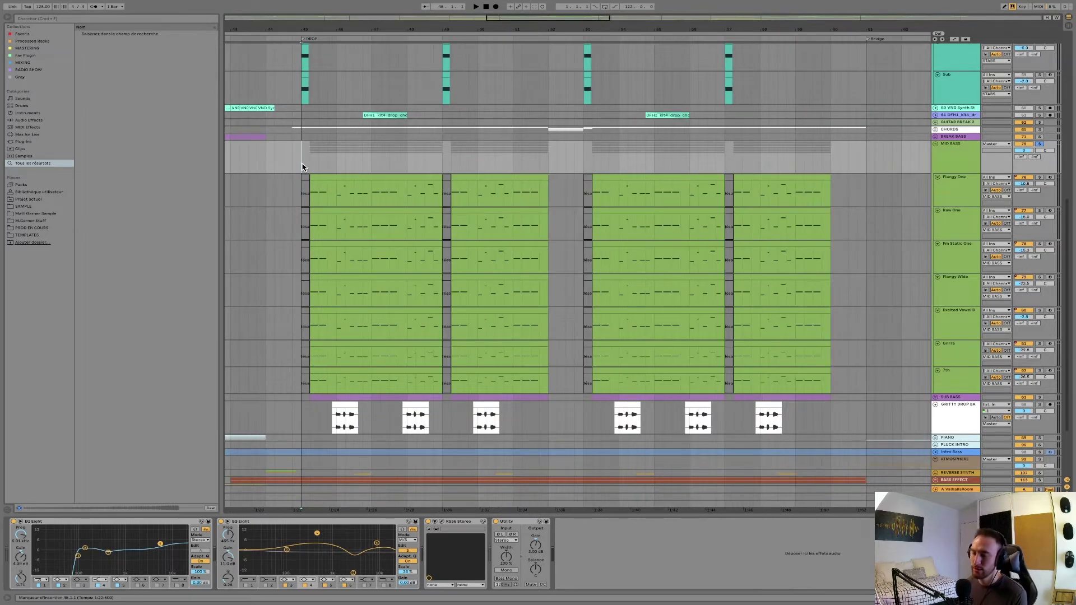
- Show the MID BASS group's layers and device chain, and play the soloed group from the start of the DROP
scroll(304, 165, "down", 3)
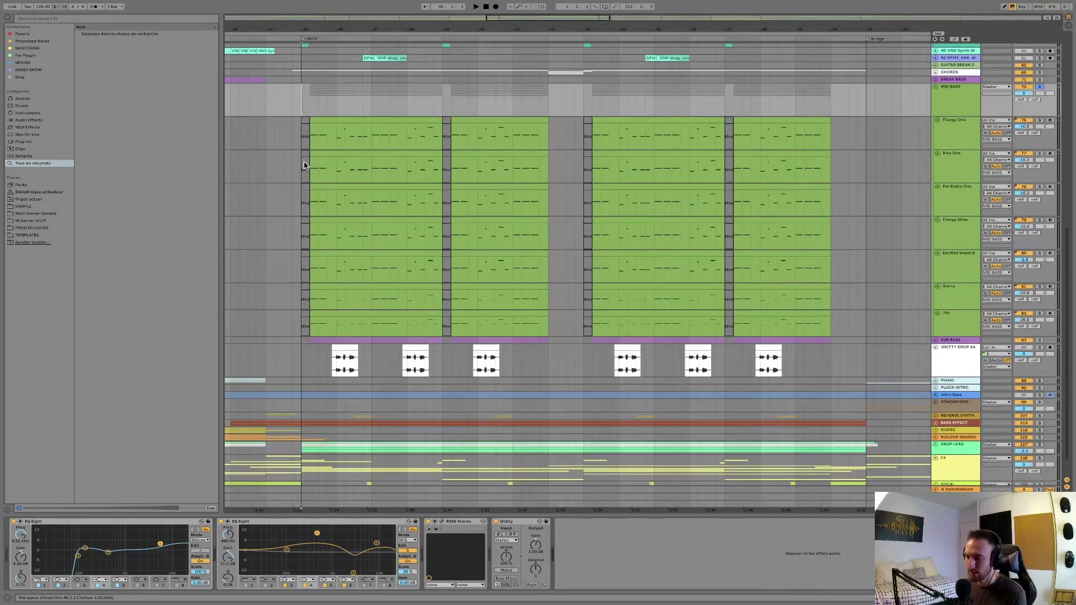
scroll(363, 178, "up", 2)
scroll(363, 178, "left", 2)
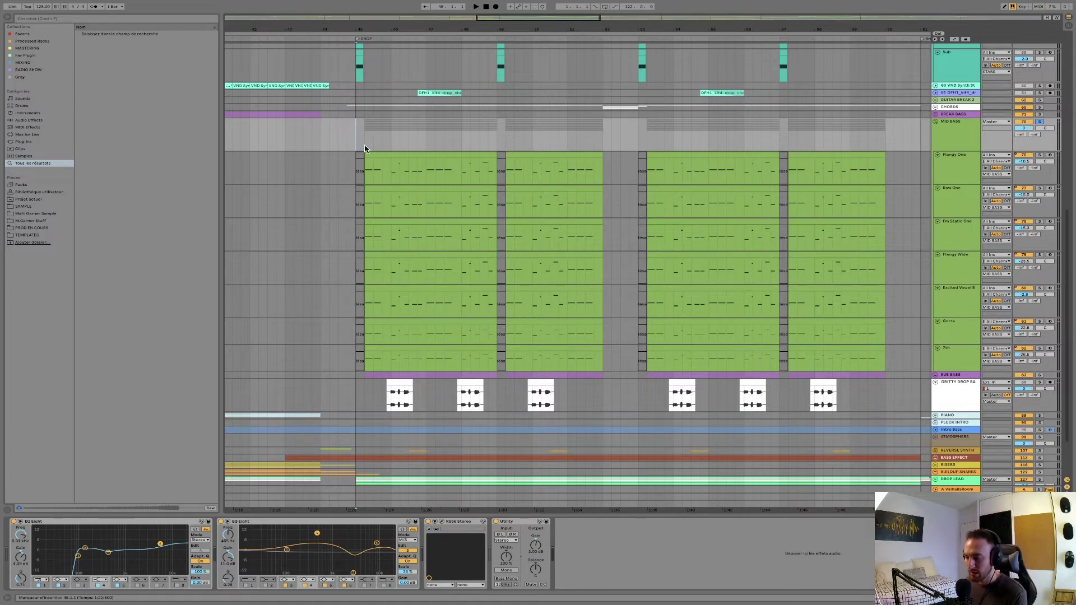
scroll(364, 146, "right", 1)
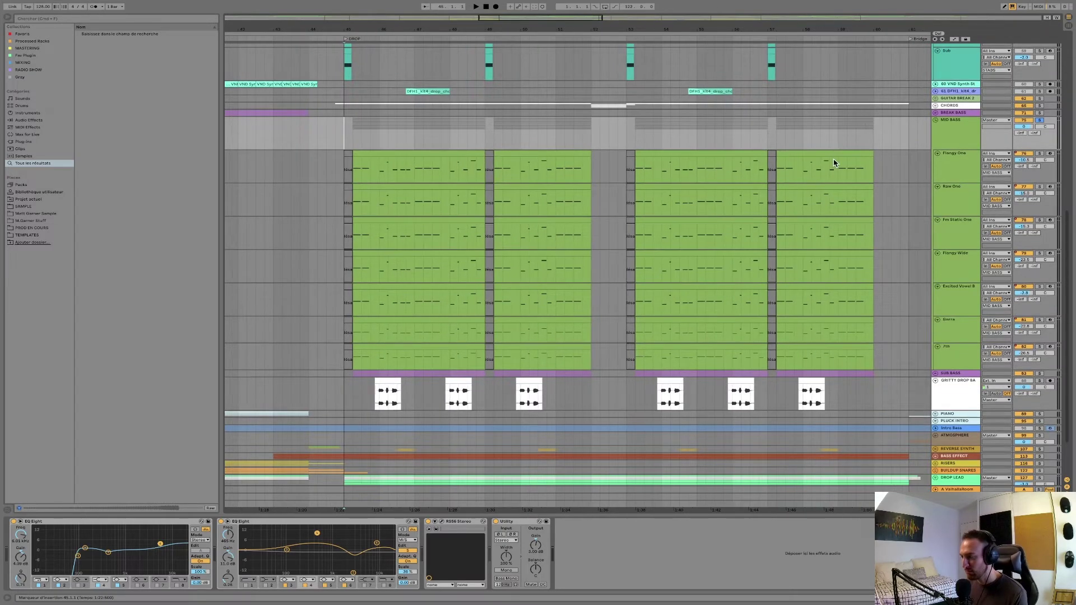
left_click(956, 306)
left_click(955, 332)
left_click(953, 135)
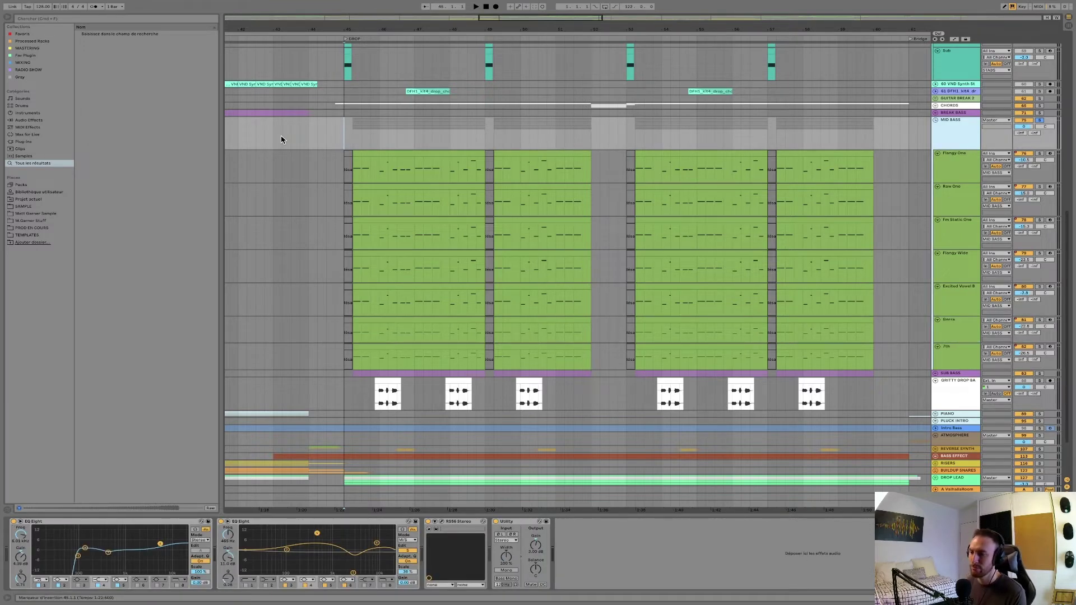
left_click(347, 143)
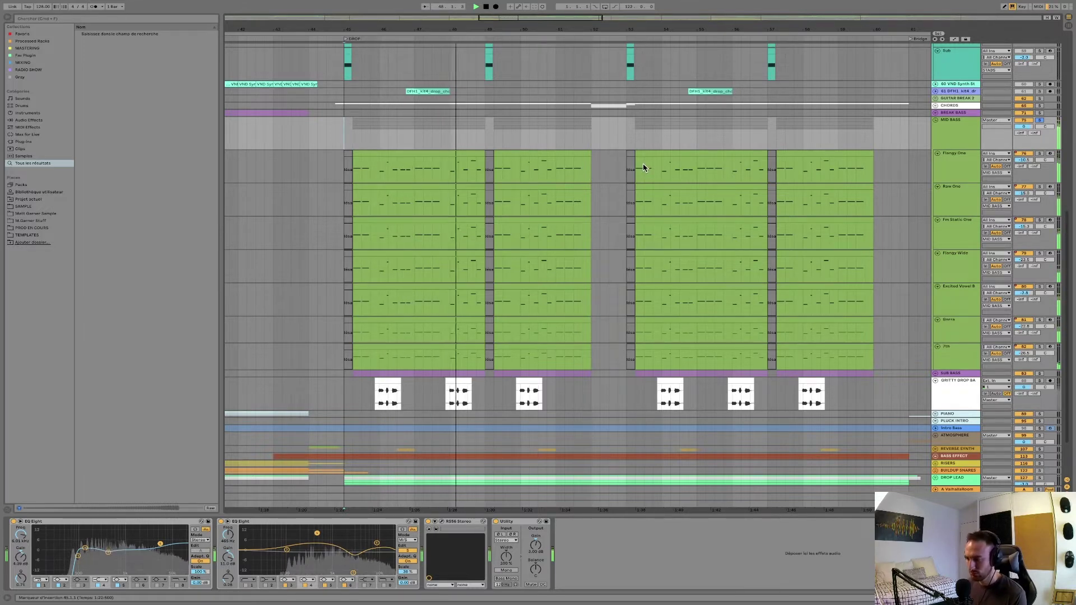
- Fold MID BASS, unfold the SUB BASS group and audition it soloed from the start of the DROP
scroll(954, 128, "down", 1)
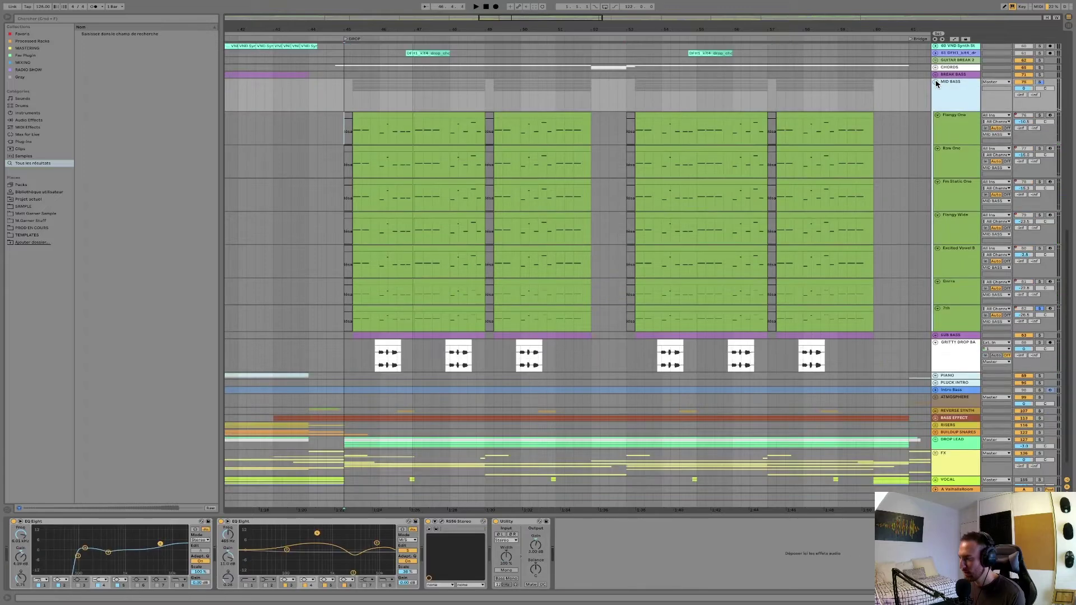
left_click(935, 90)
left_click(936, 95)
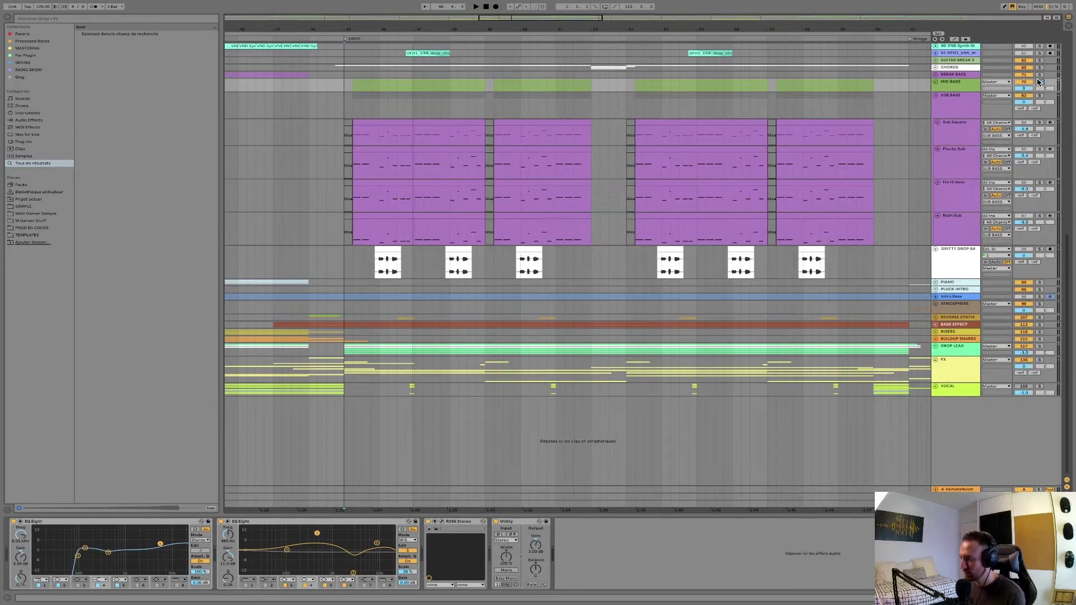
left_click(1038, 82)
key("space")
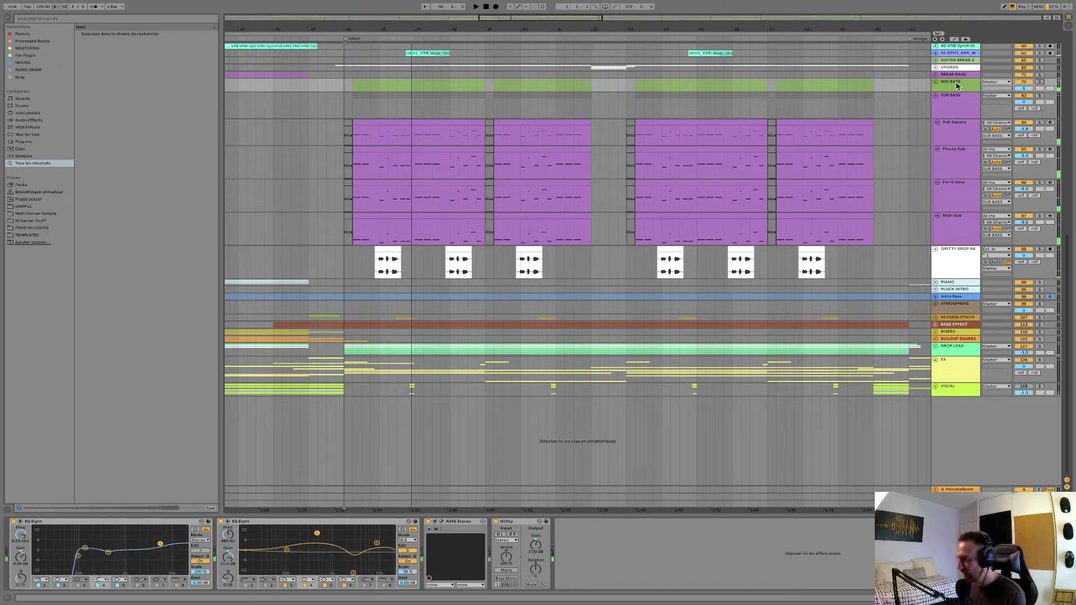
left_click(942, 98)
key("space")
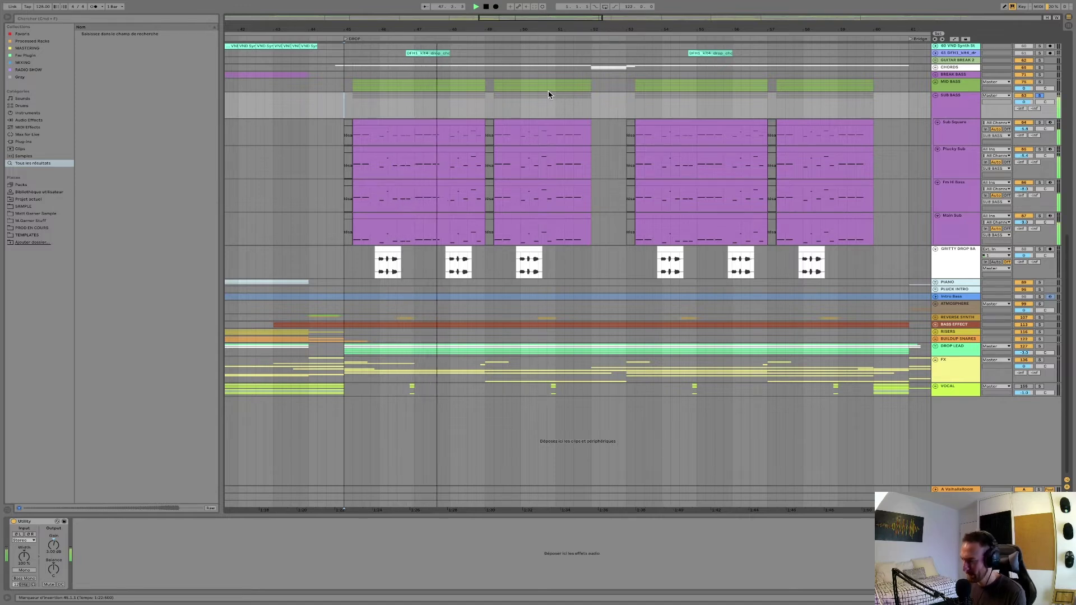
key("space")
- Fold the SUB BASS group and play MID BASS and SUB BASS soloed together from the start of the DROP
left_click(935, 95)
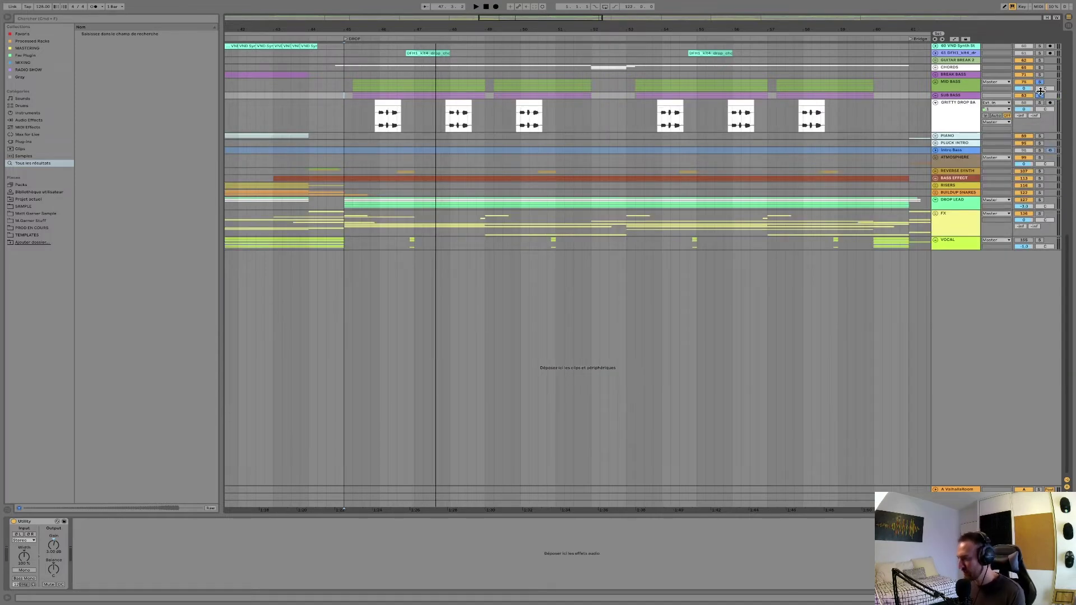
left_click(345, 85)
key("space")
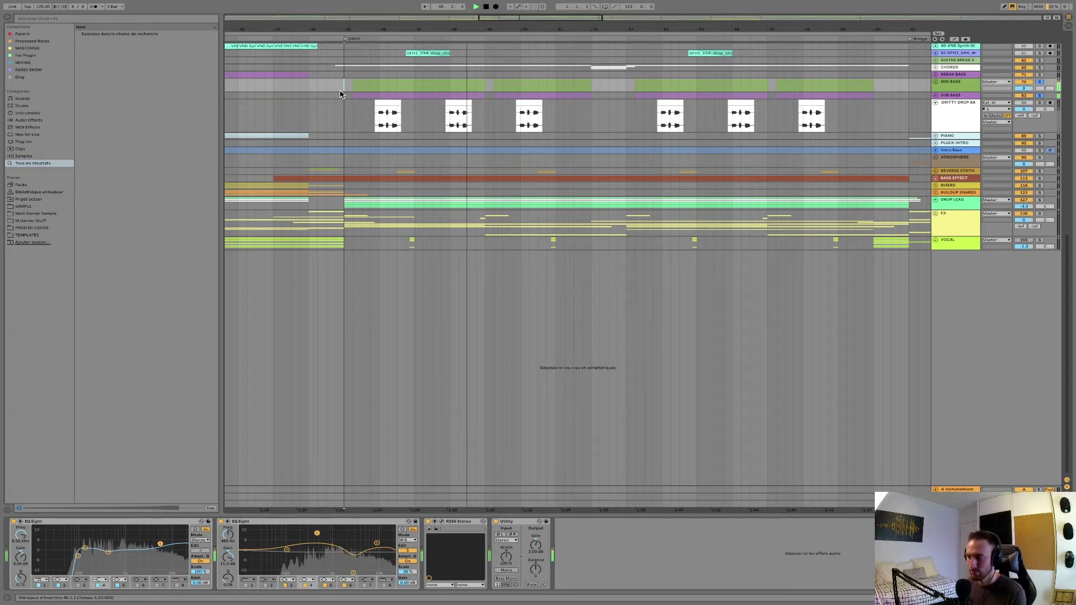
- Audition the GRITTY DROP track soloed from just before its first clip, and together with the basses from the DROP start
left_click(395, 130)
left_click(373, 116)
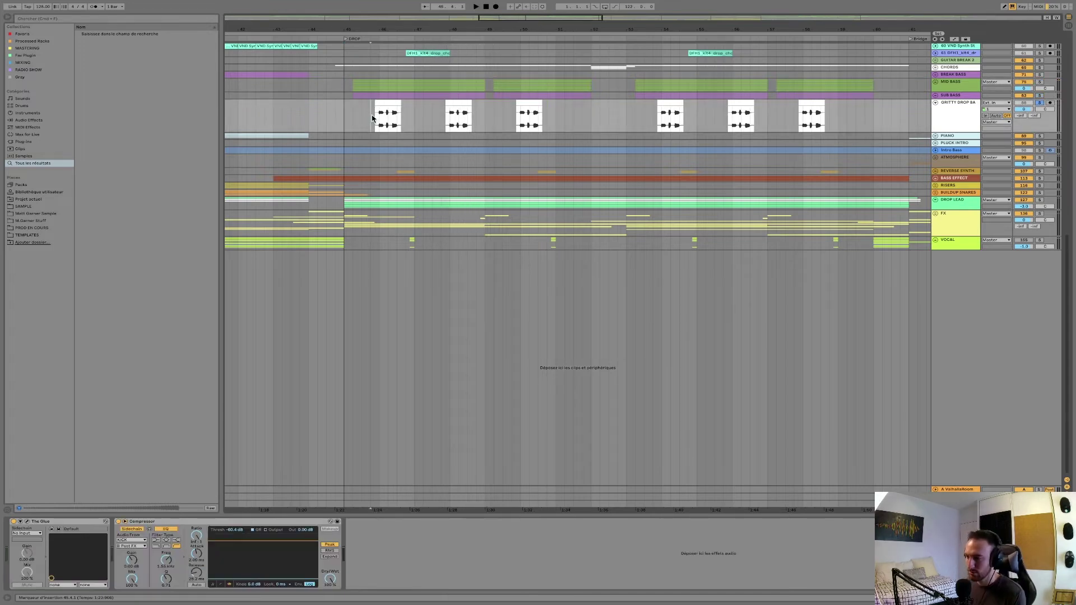
key("plus")
key("minus")
key("plus")
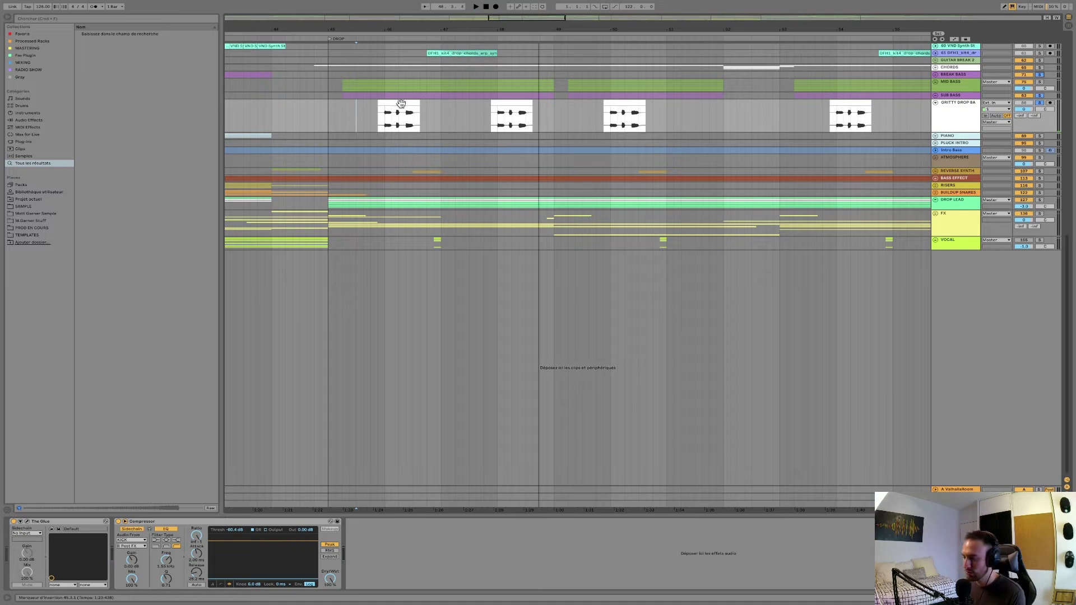
left_click(325, 123)
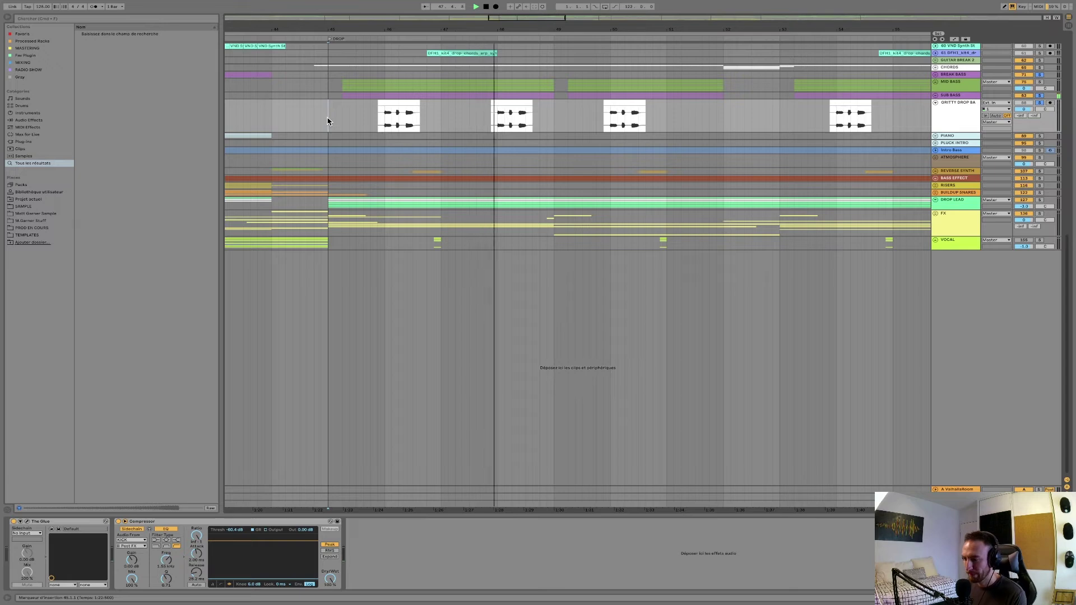
key("space")
- Unfold the BASS EFFECT group and play it soloed from just before the DROP, with its device chain shown
key("minus")
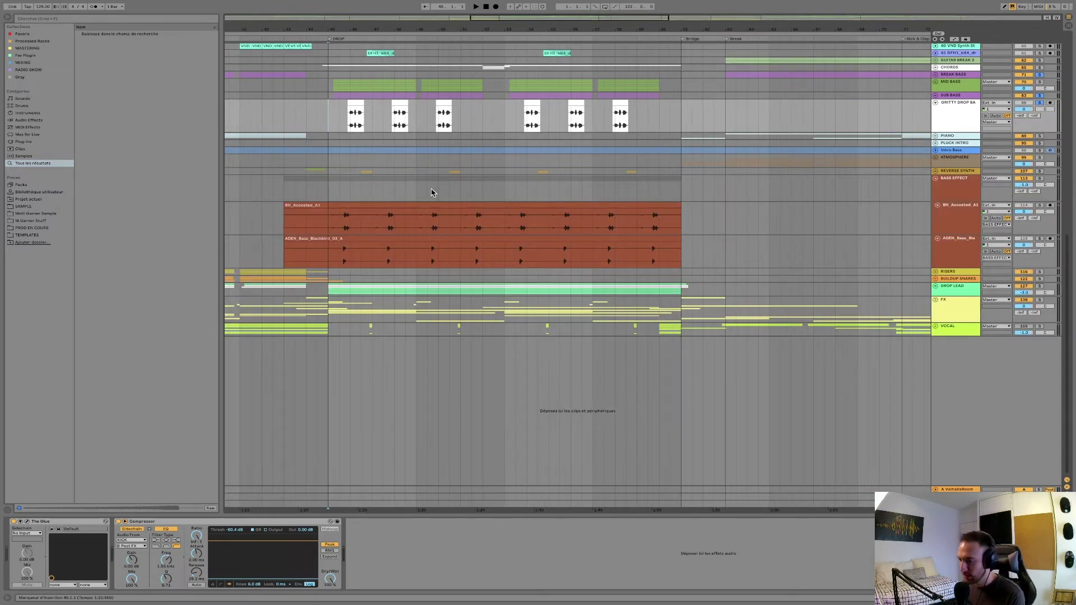
left_click(330, 191)
key("plus")
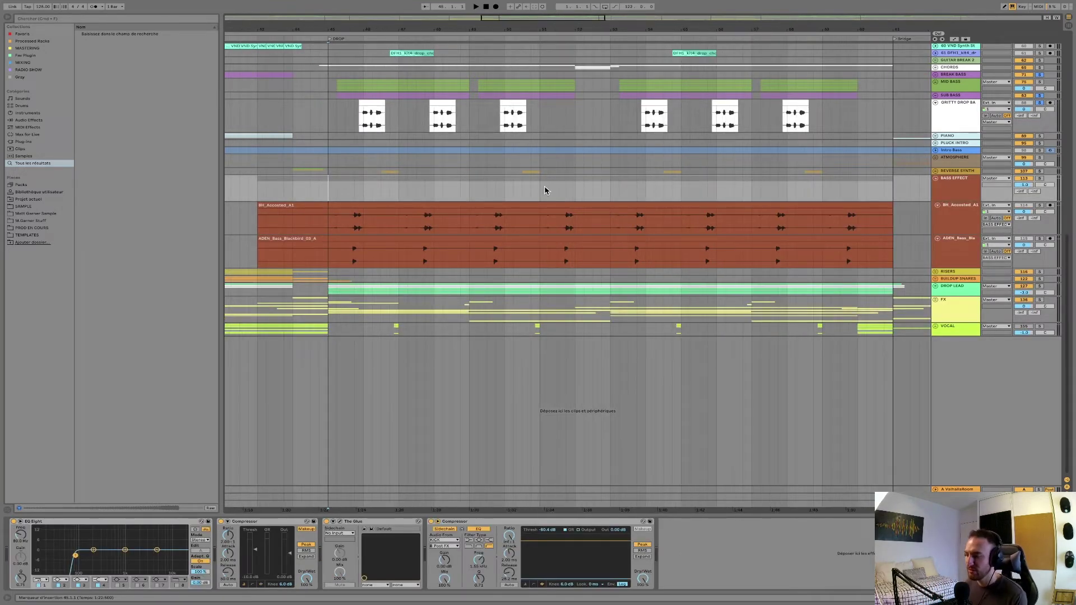
left_click(319, 190)
key("space")
key("plus")
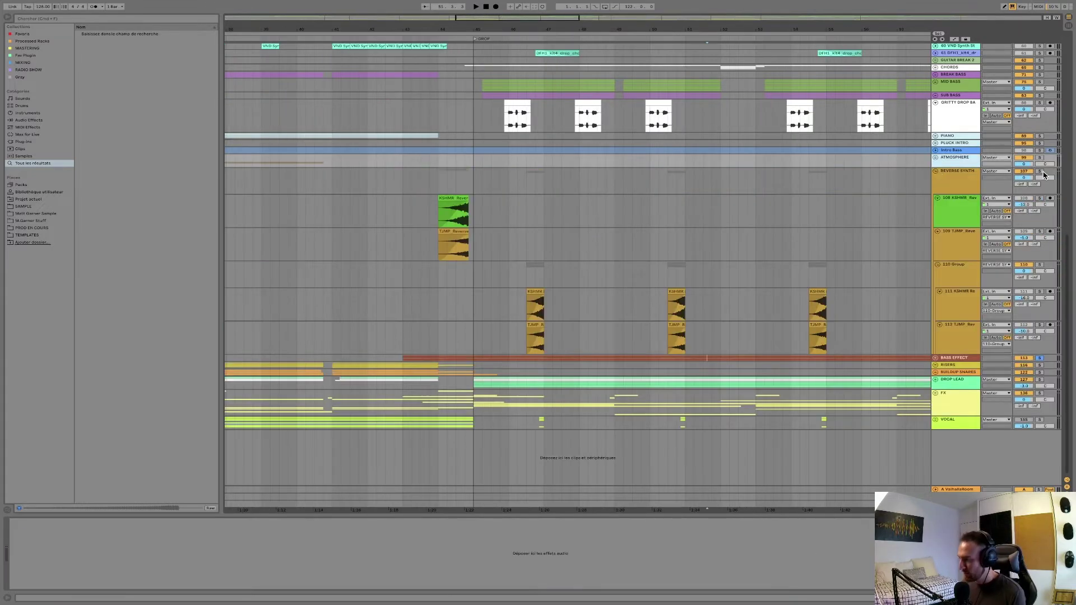
- Audition the soloed REVERSE SYNTH group from its clips before the DROP and from its first clips within the DROP
left_click(437, 183)
scroll(437, 185, "right", 2)
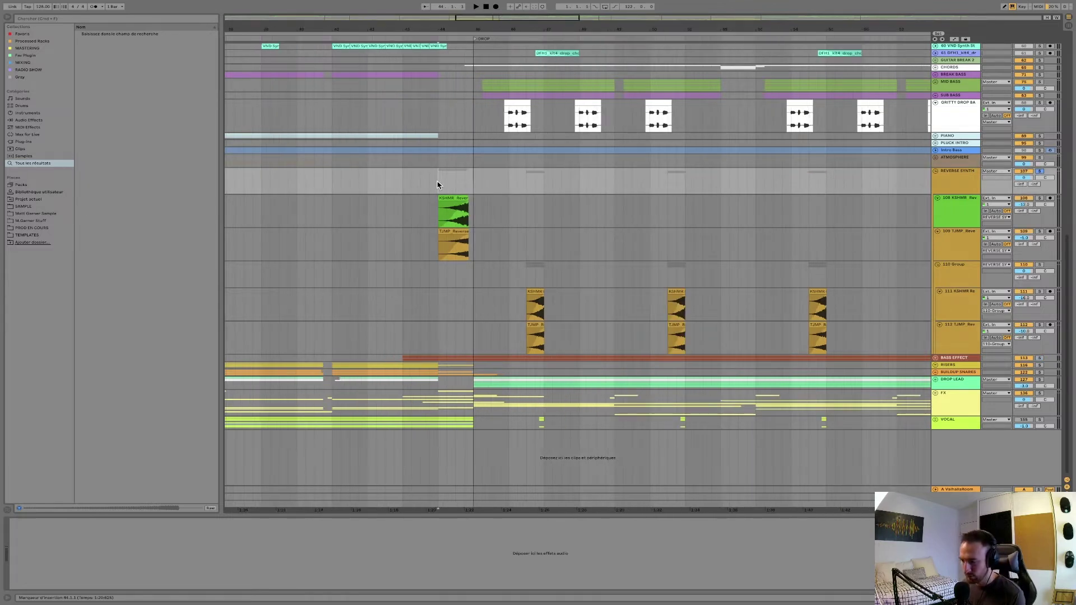
key("space")
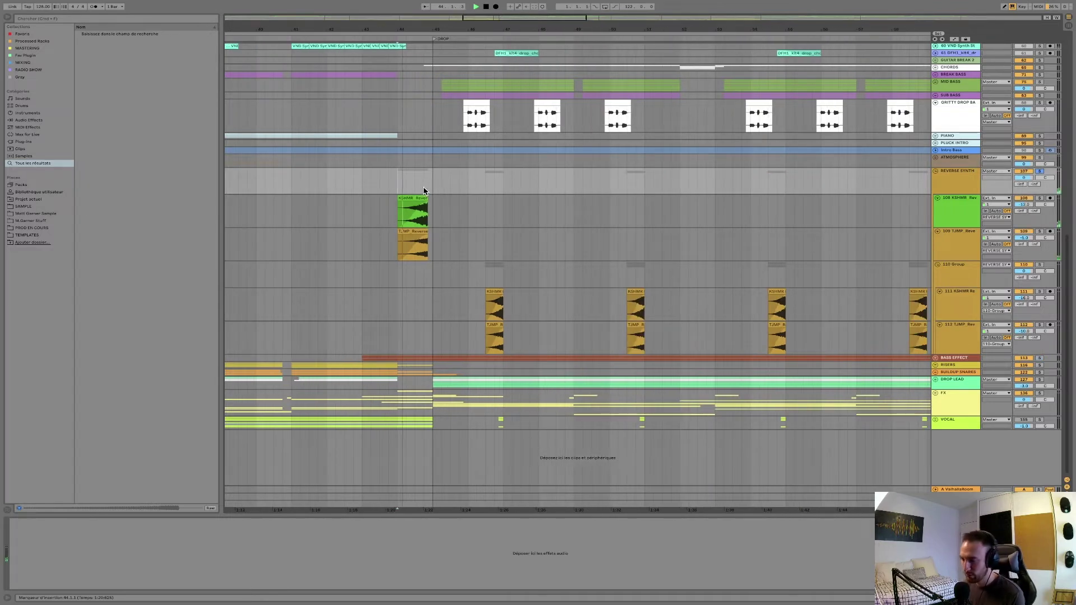
left_click(483, 212)
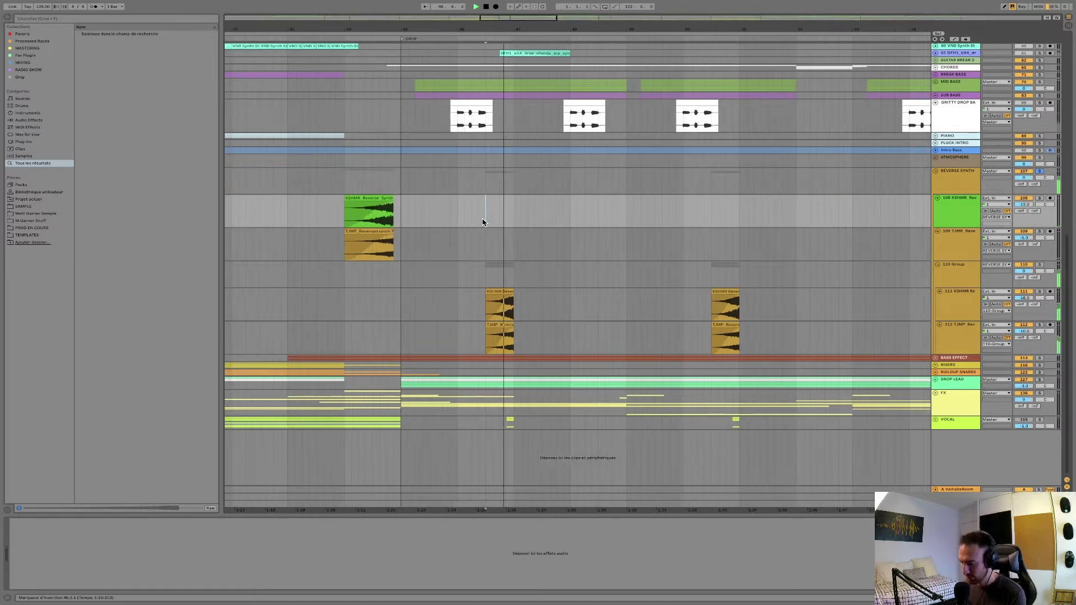
scroll(482, 222, "right", 3)
scroll(482, 222, "right", 4)
scroll(482, 222, "left", 3)
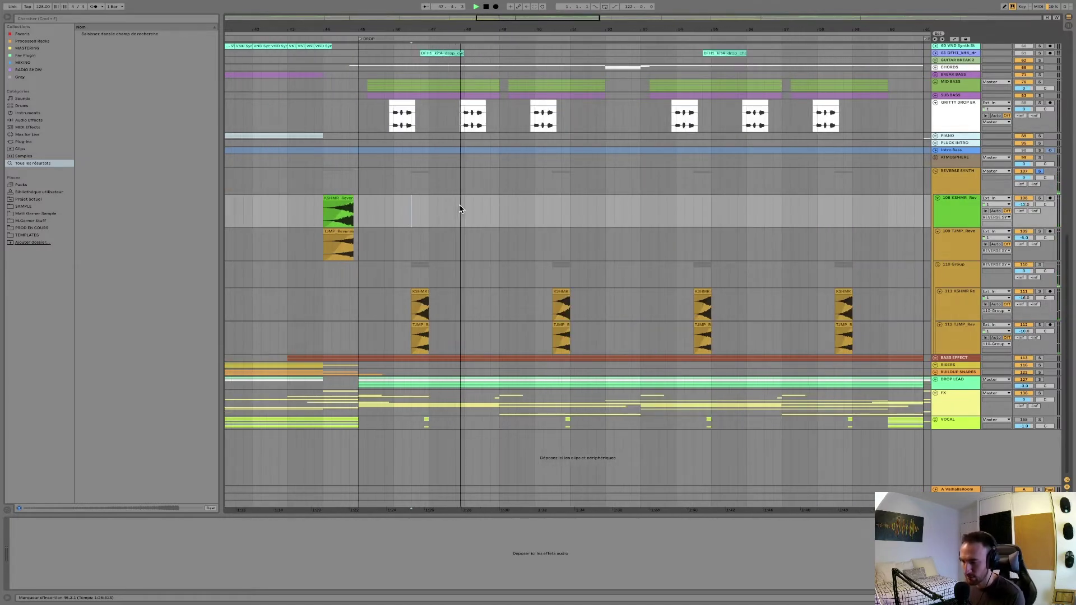
- Unfold the BASS EFFECT group and highlight its clips in the first bar of the DROP, along with the neighbouring reverse synth clips
left_click(936, 358)
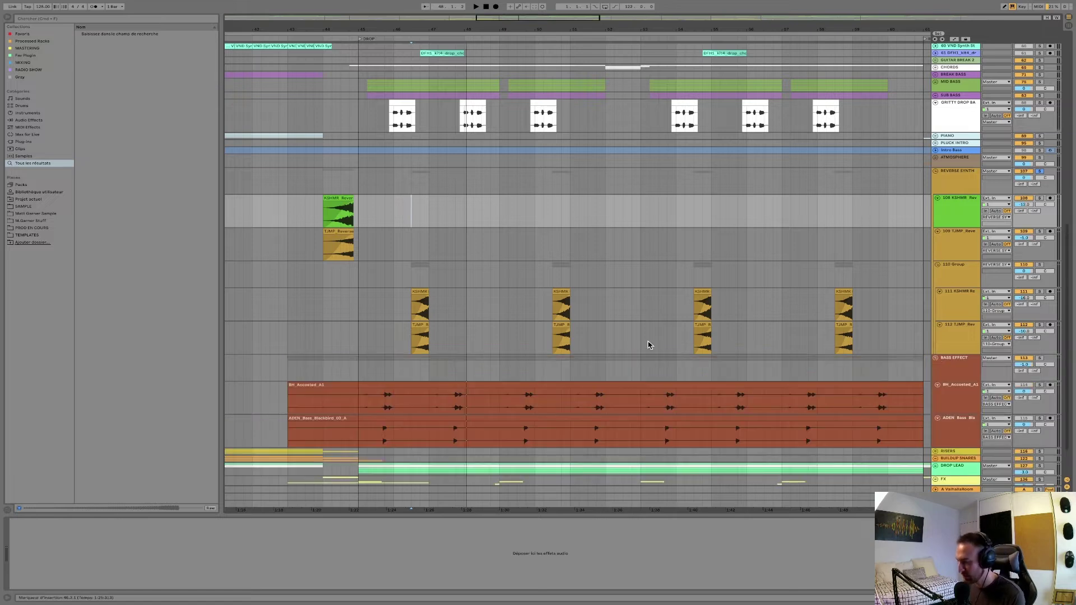
left_click(354, 328)
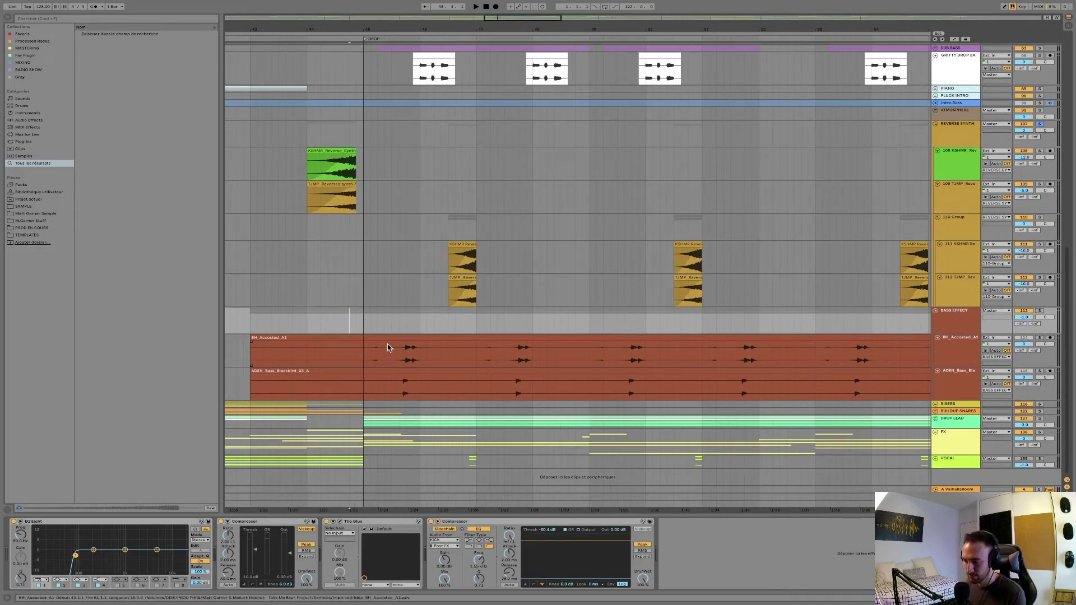
left_click_drag(363, 323, 424, 384)
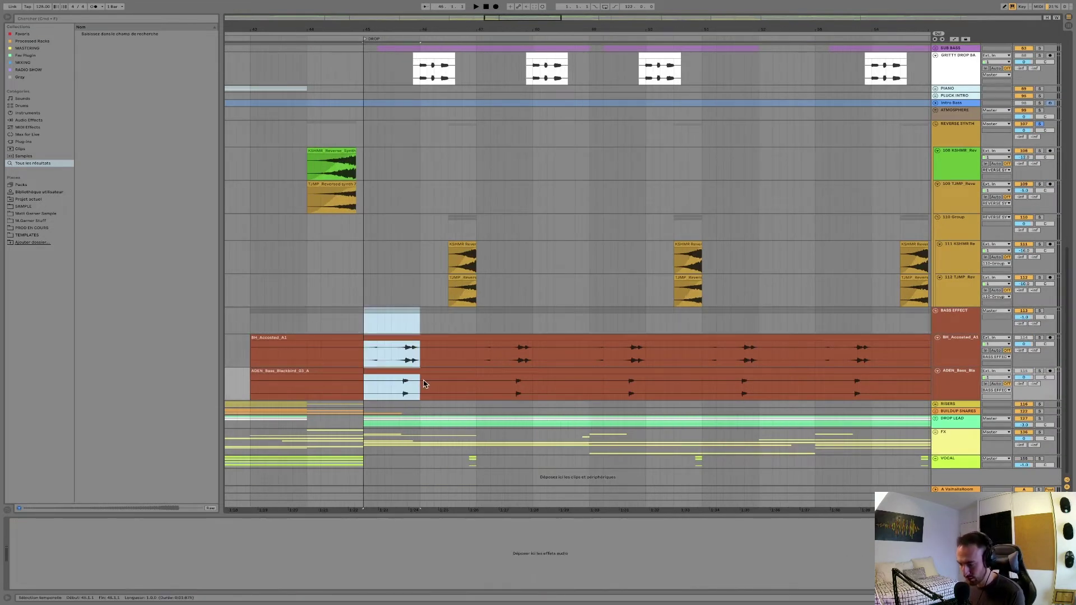
left_click_drag(421, 300, 475, 259)
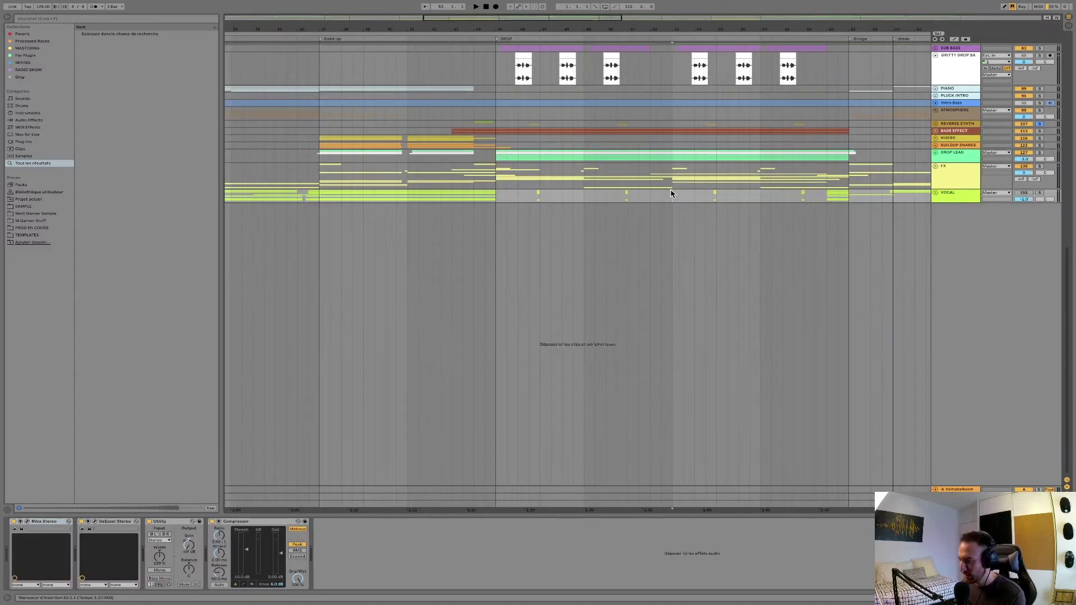
- Expand the Fx Crowd track in the FX group, play it soloed from near the DROP start, and fold the FX group
scroll(670, 189, "down", 3)
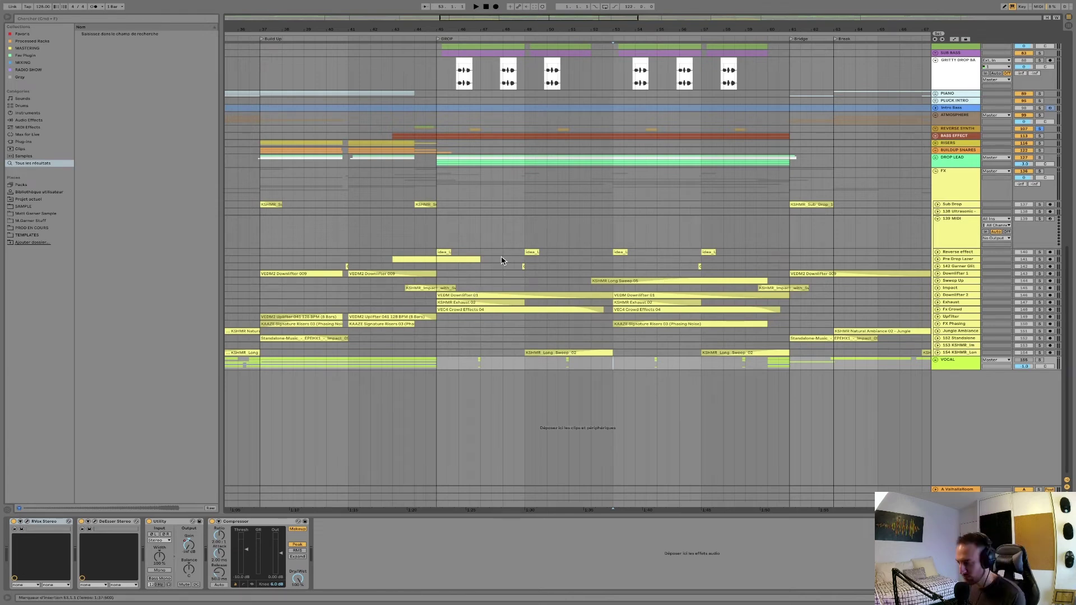
left_click(937, 310)
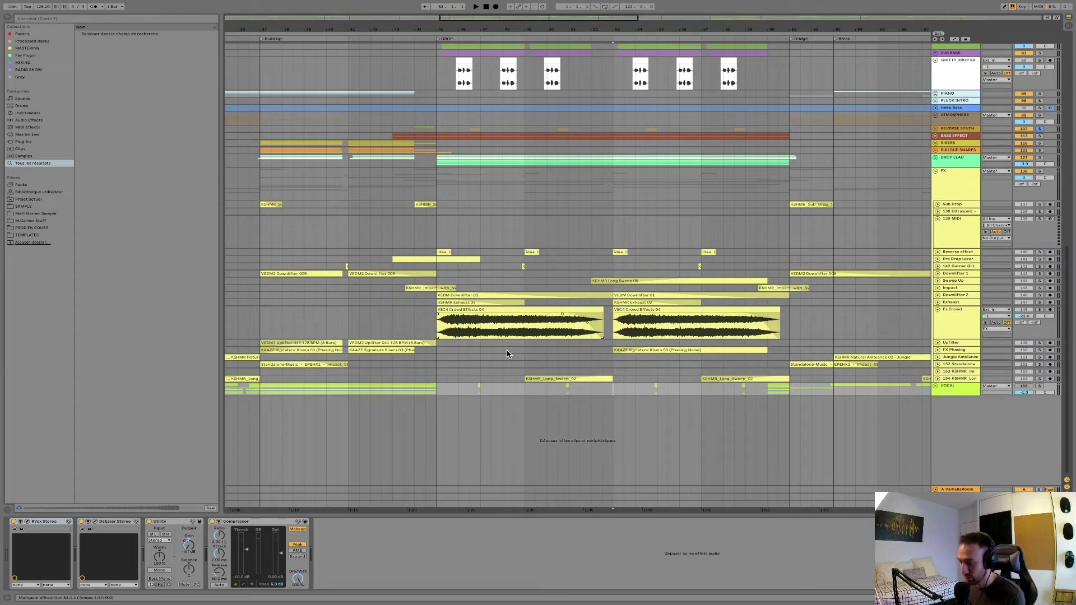
left_click(463, 331)
left_click(1038, 310)
key("space")
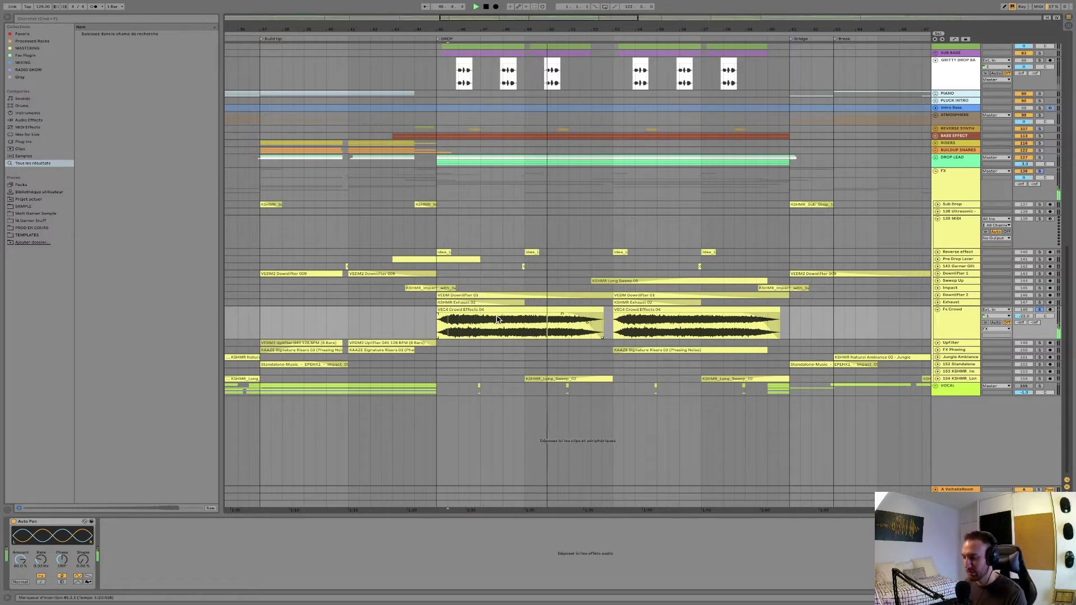
left_click(936, 171)
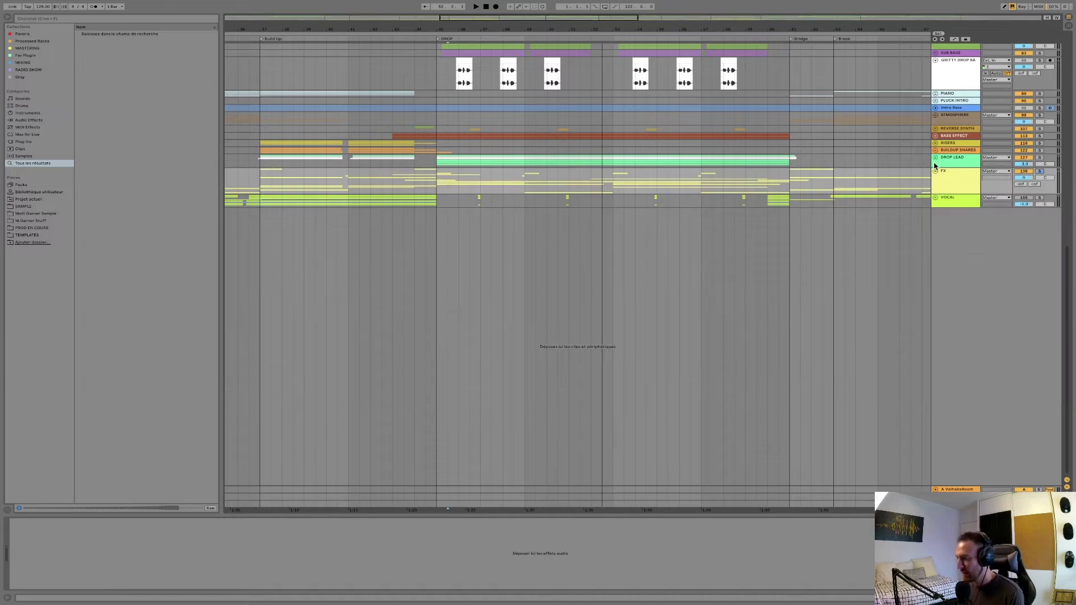
- Fold the STABS group and unfold the DROP LEAD group to show its lead tracks
scroll(803, 221, "up", 8)
scroll(946, 145, "up", 4)
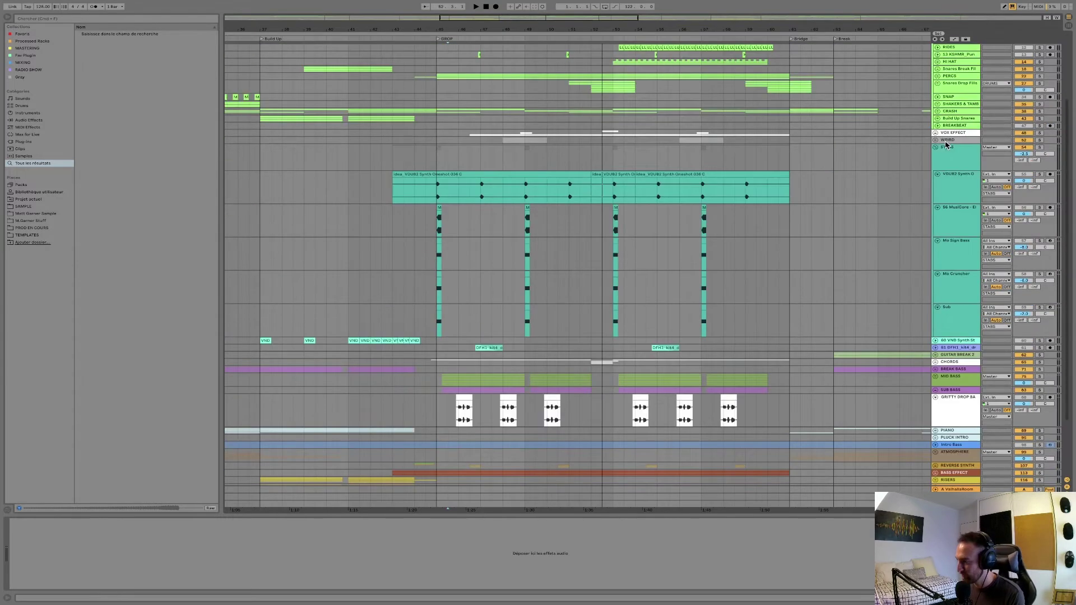
left_click(935, 148)
left_click(951, 403)
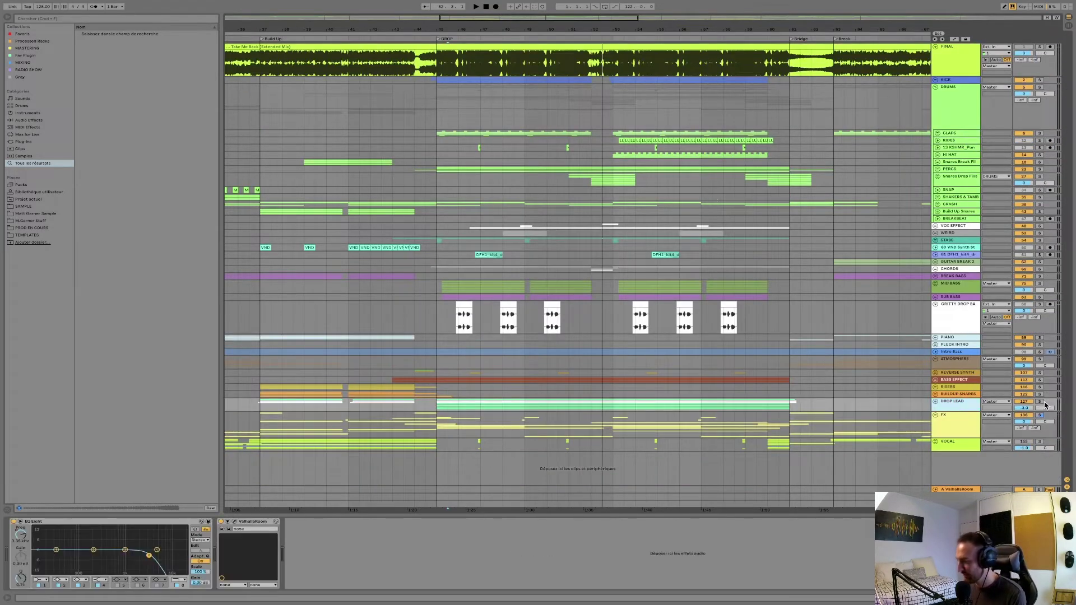
left_click(936, 401)
- Audition the MAIN LEAD, LEAD SUPPORT and Pluck Support tracks soloed together from just before the DROP
left_click(426, 237)
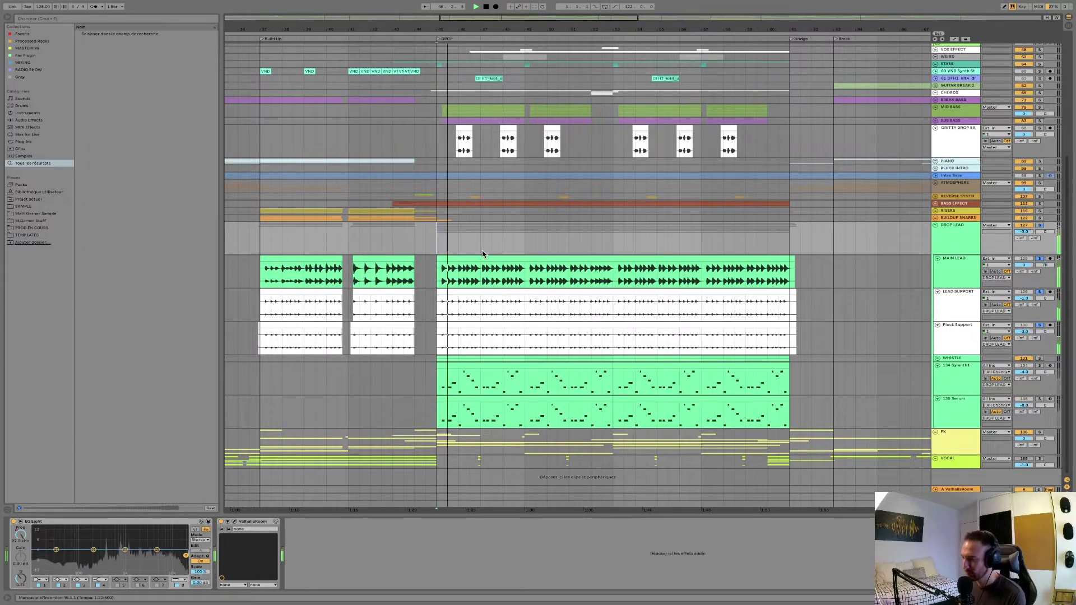
left_click(480, 248)
key("plus")
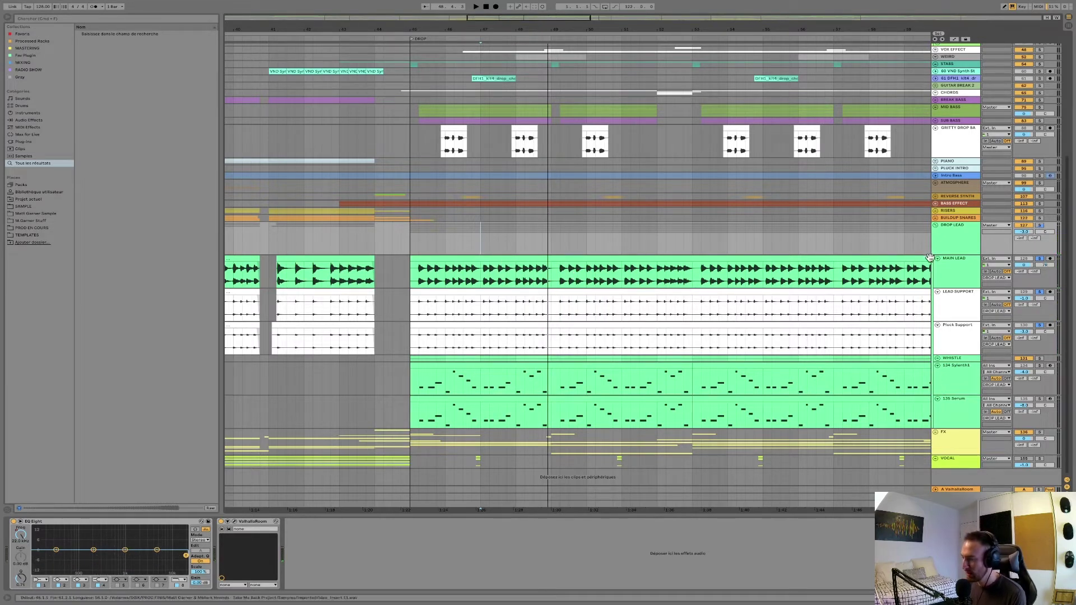
- Show the MAIN LEAD device chain with its Sidechained Reverb rack and play the soloed leads from the DROP start
left_click(942, 229)
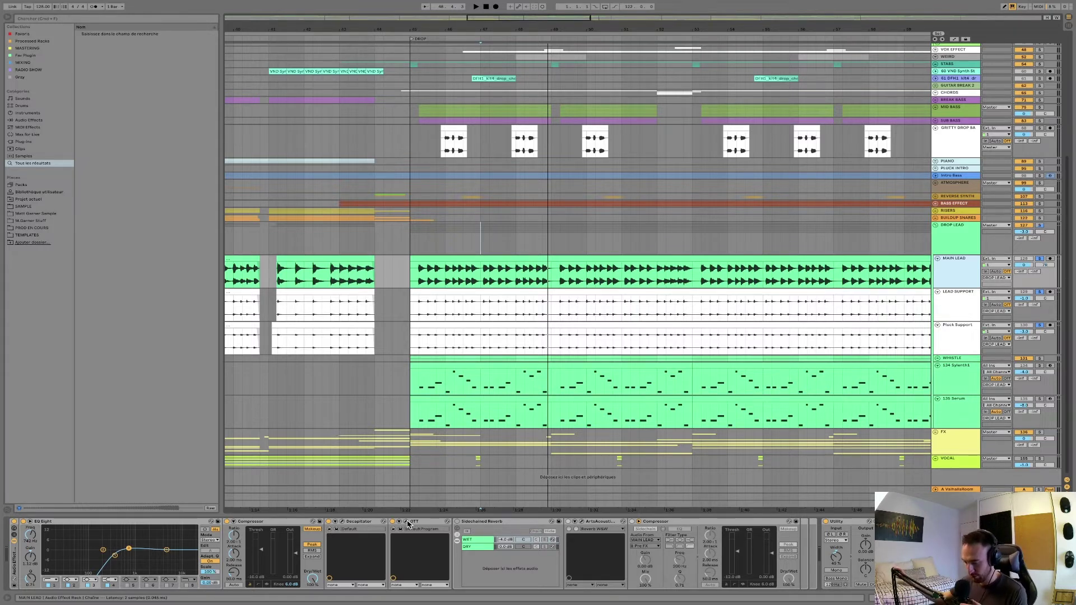
left_click(456, 522)
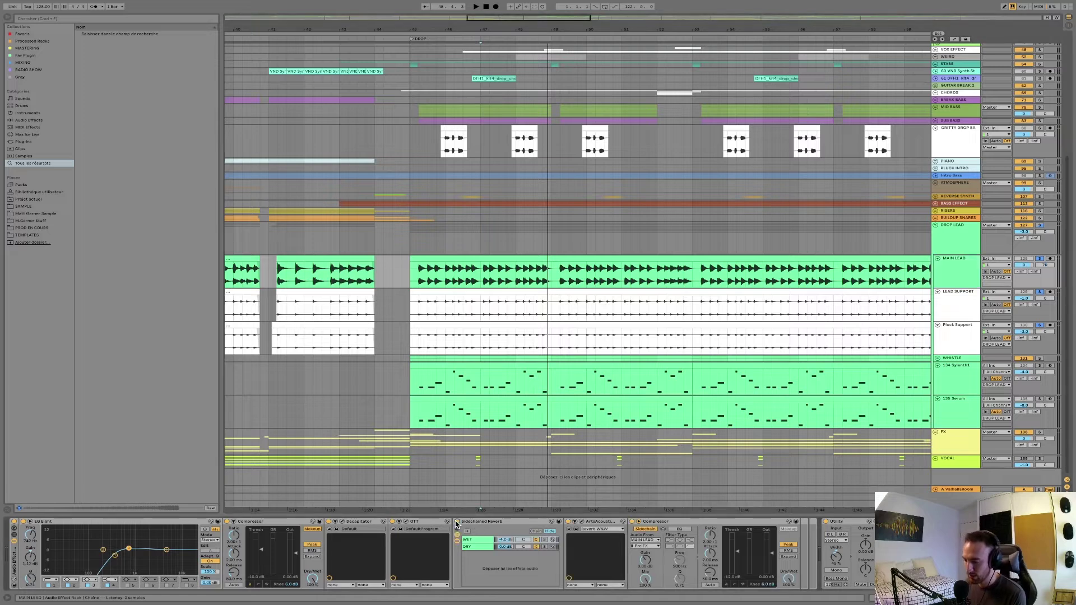
left_click(410, 251)
left_click(412, 272)
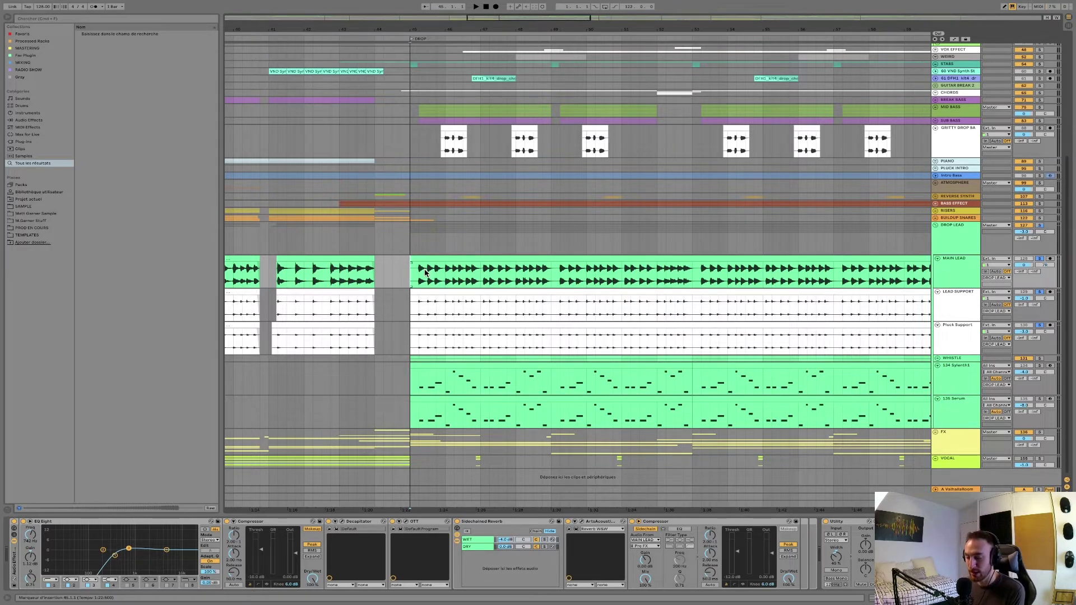
key("space")
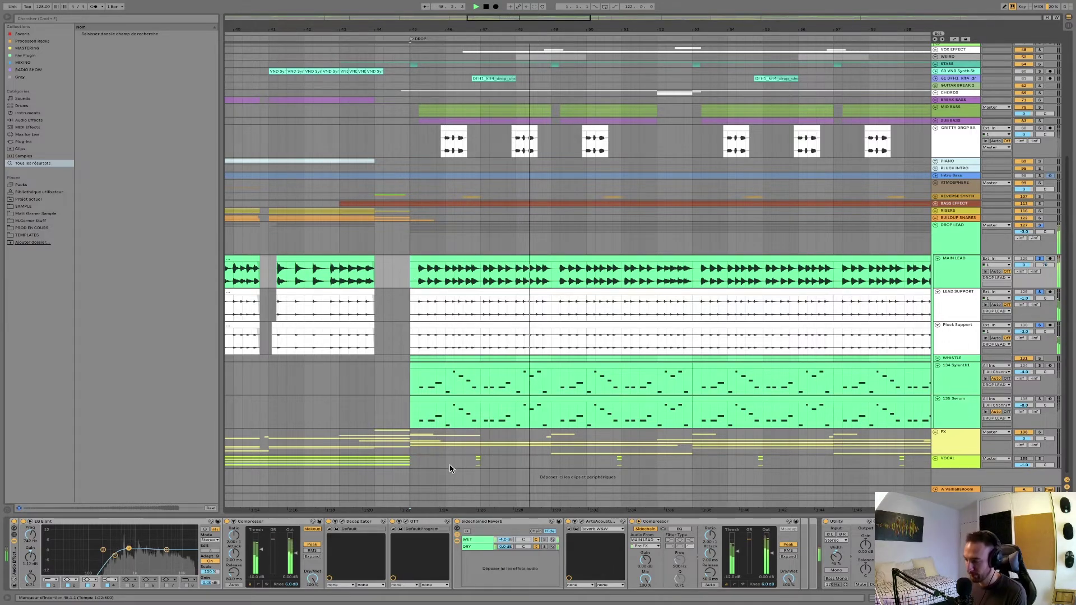
key("space")
- Audition the LEAD SUPPORT and Pluck Support tracks soloed from the DROP start, then clear their solos
left_click(951, 342)
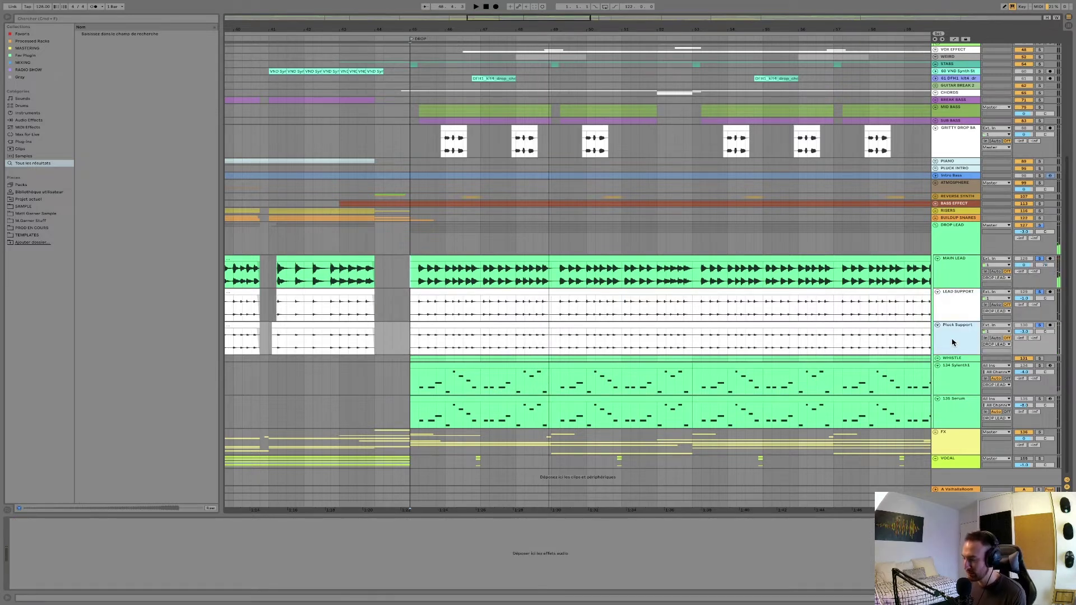
key("space")
left_click(1040, 325)
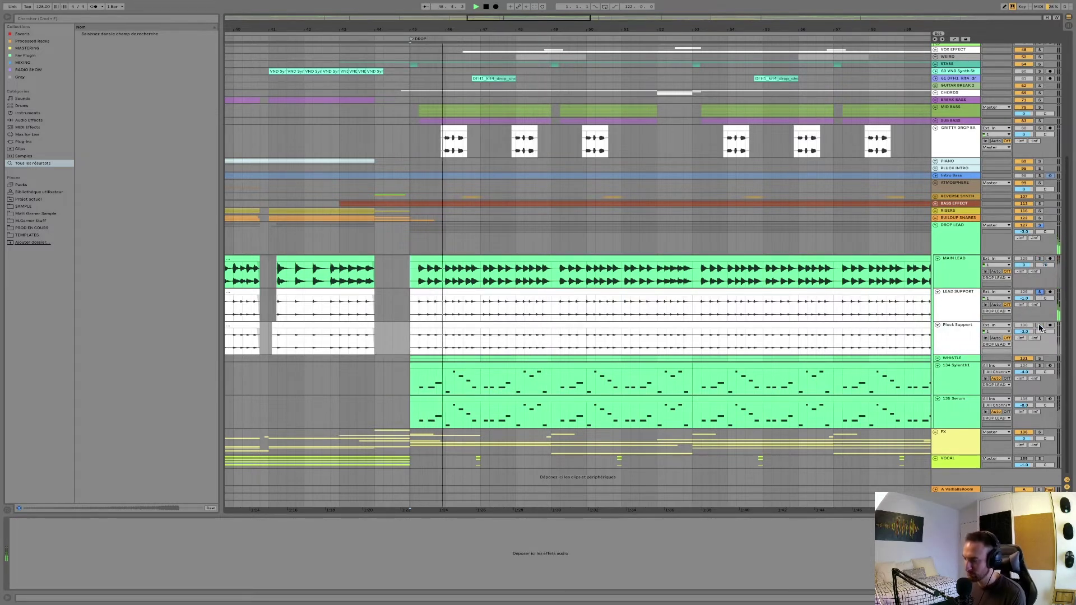
left_click(1039, 325)
key("space")
key("space")
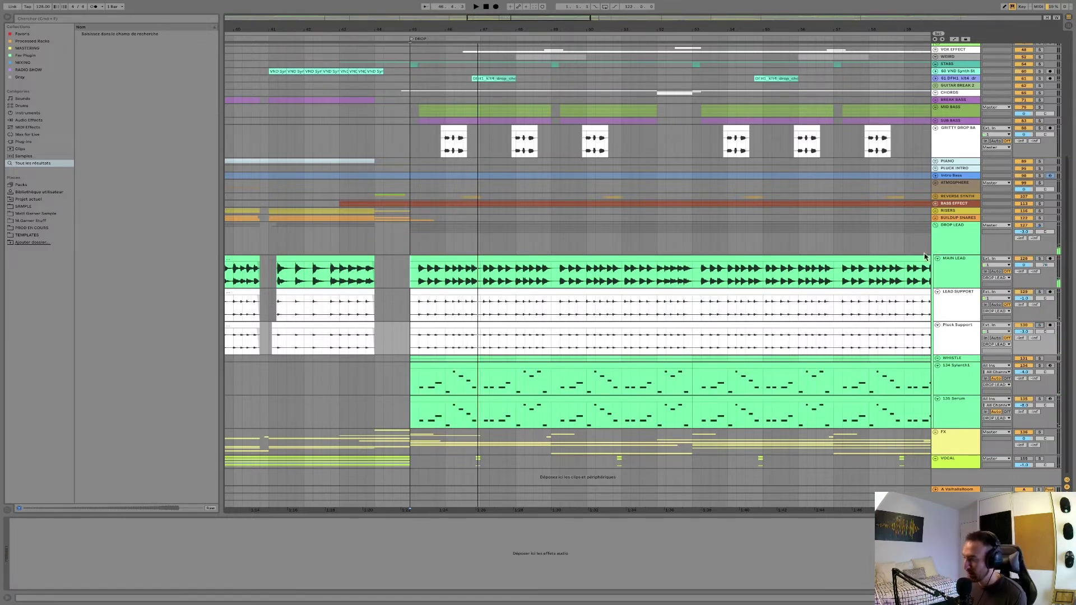
- Unfold the WHISTLE group and play its 132 Nexus track soloed from the DROP start
left_click(937, 359)
scroll(701, 331, "down", 3)
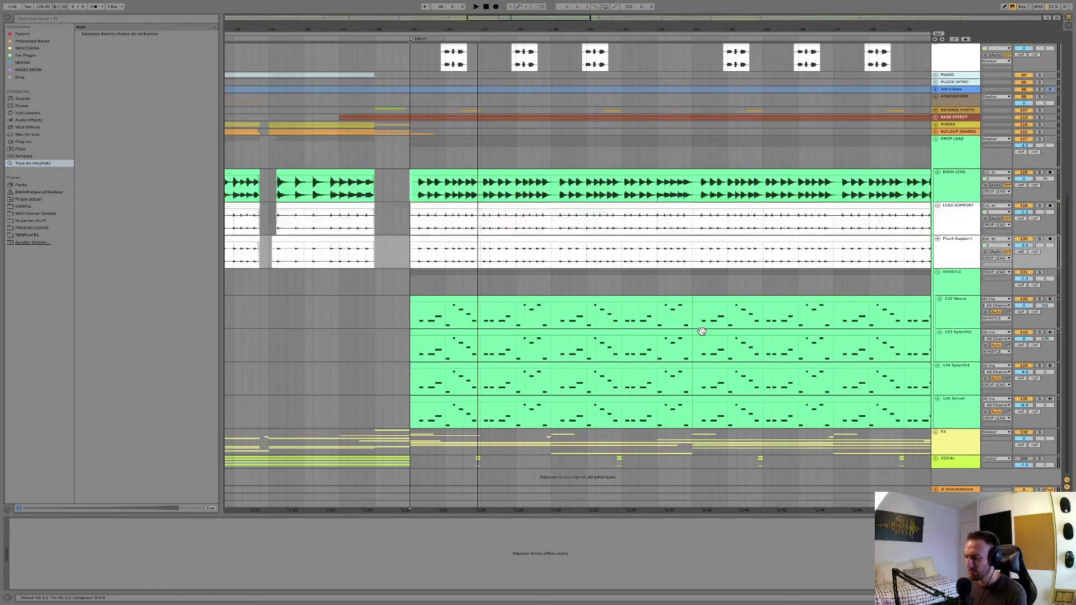
scroll(703, 331, "right", 3)
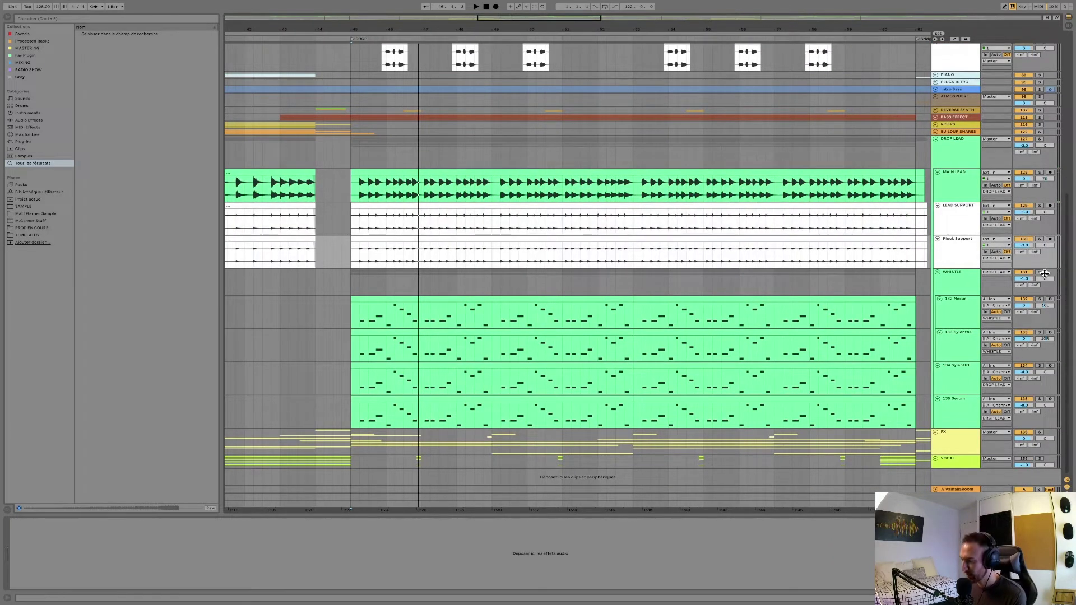
left_click(968, 307)
key("space")
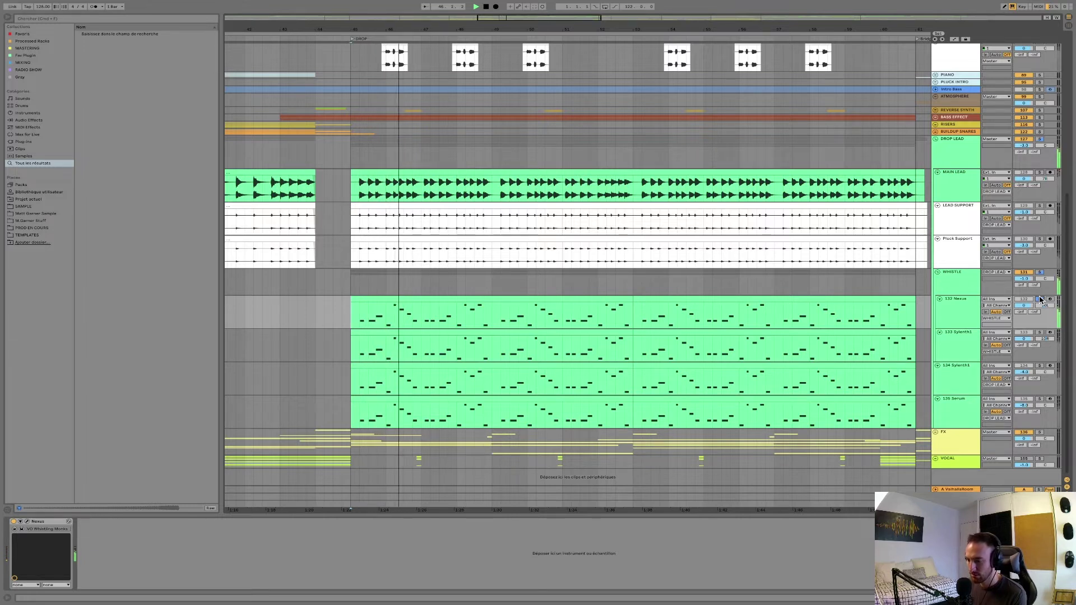
left_click(1039, 299)
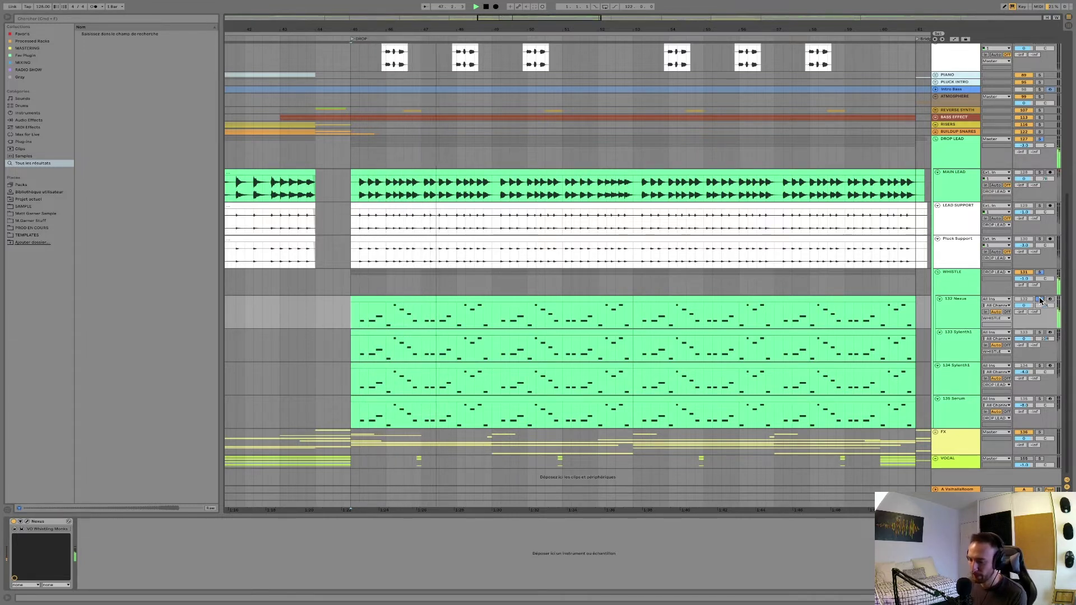
- Open the Nexus layers of the Whistling Monks preset, compare all three layers with only layer 1 active, and close the plug-in
key("super+alt+p")
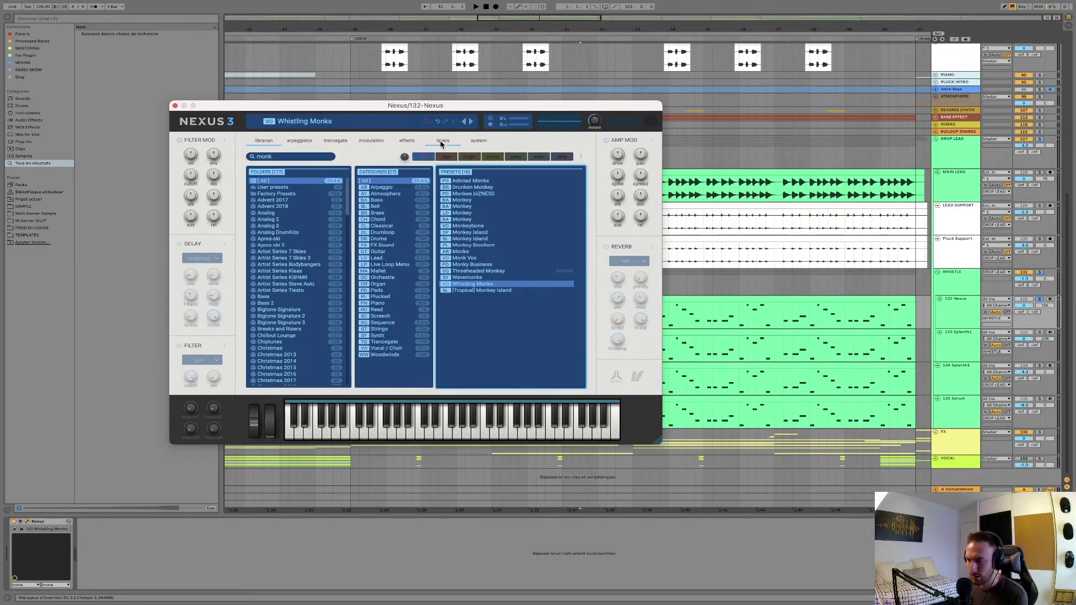
left_click(442, 141)
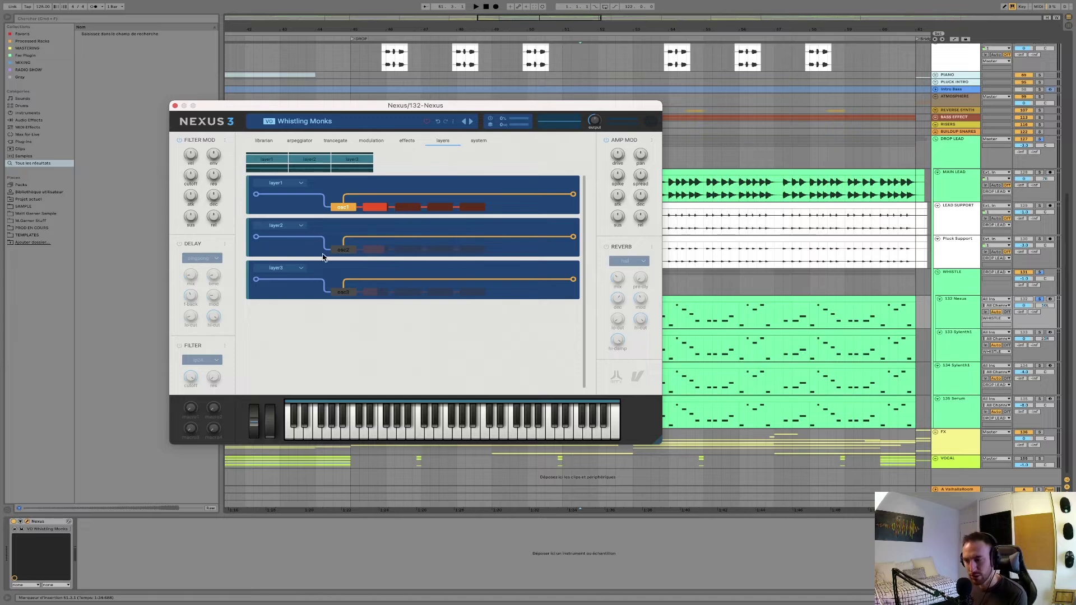
left_click_drag(368, 109, 383, 141)
key("space")
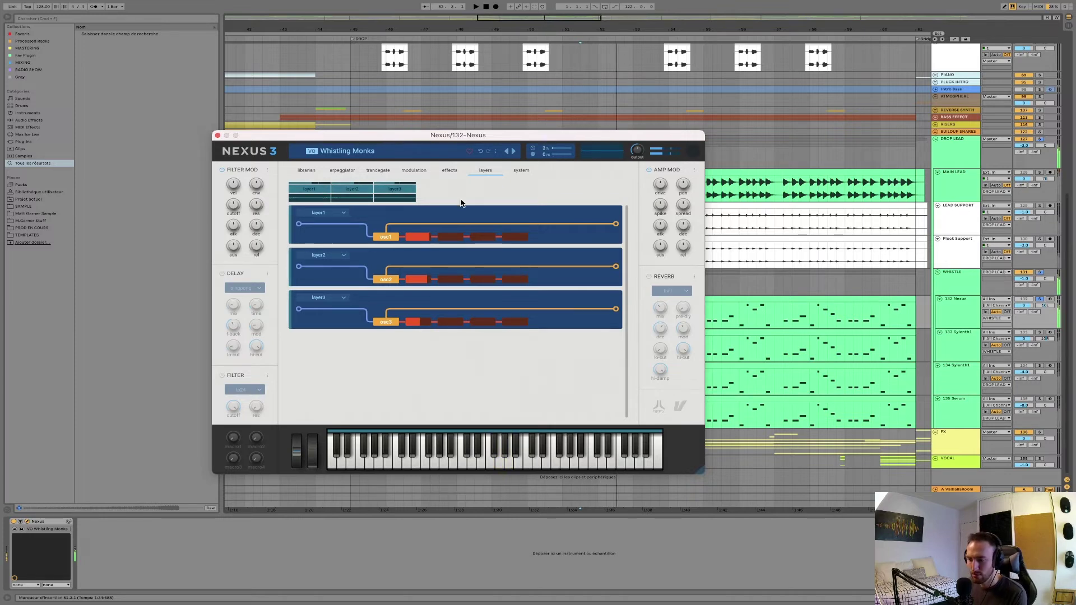
left_click(391, 322)
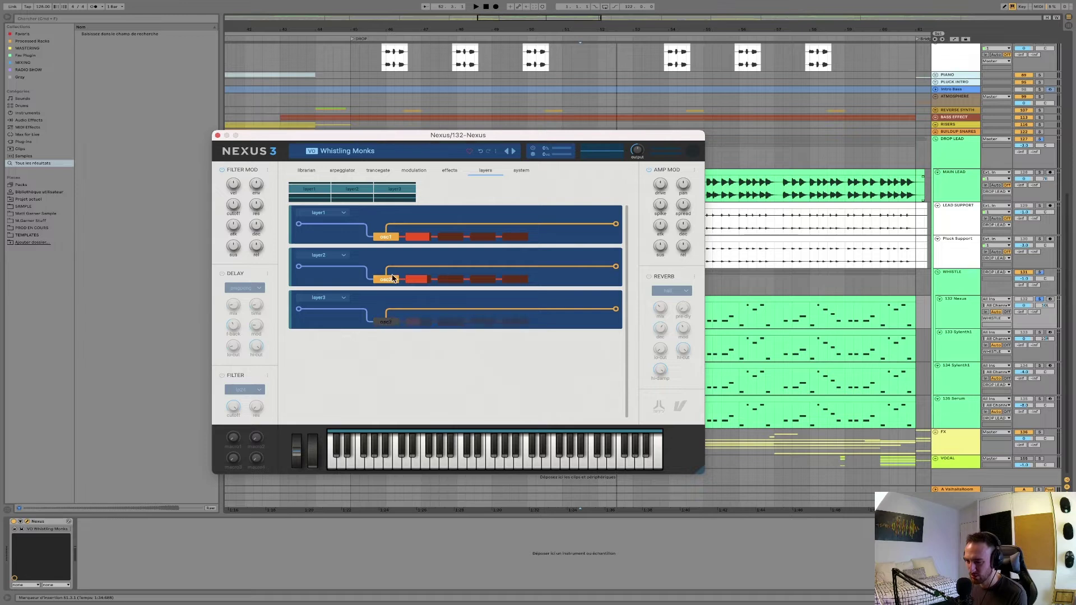
left_click(391, 279)
key("space")
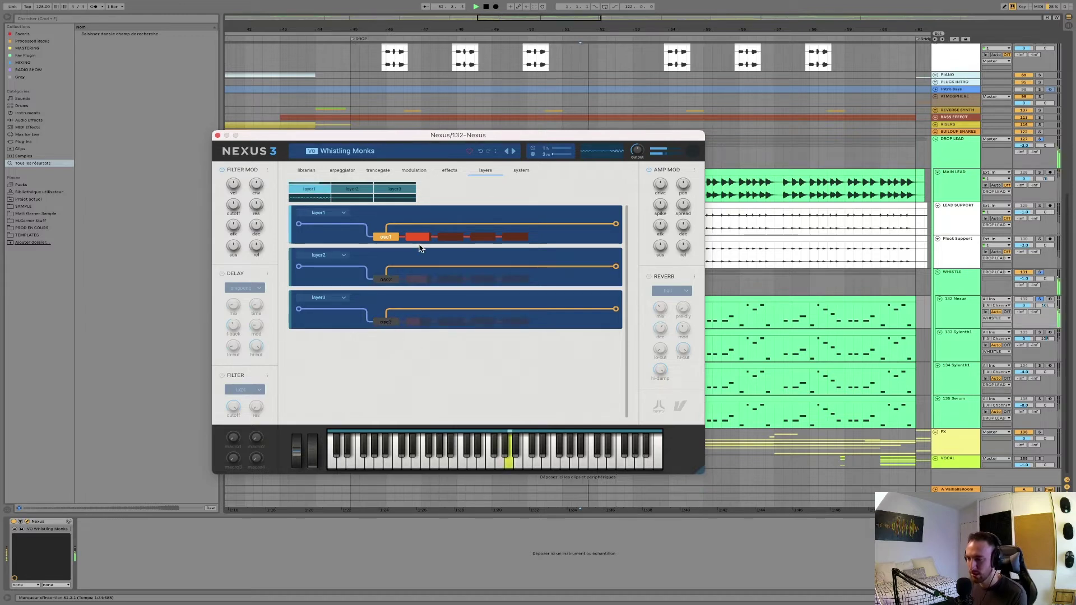
left_click(218, 136)
- Audition the 133 Sylenth1 track soloed from the DROP start, followed by the complete WHISTLE group
key("Down")
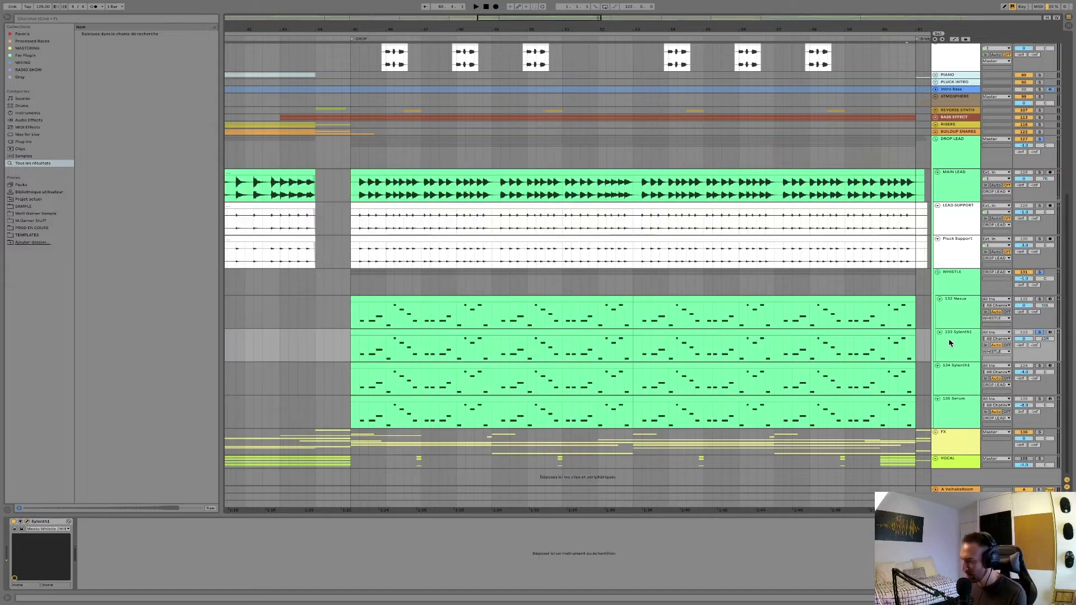
left_click(359, 351)
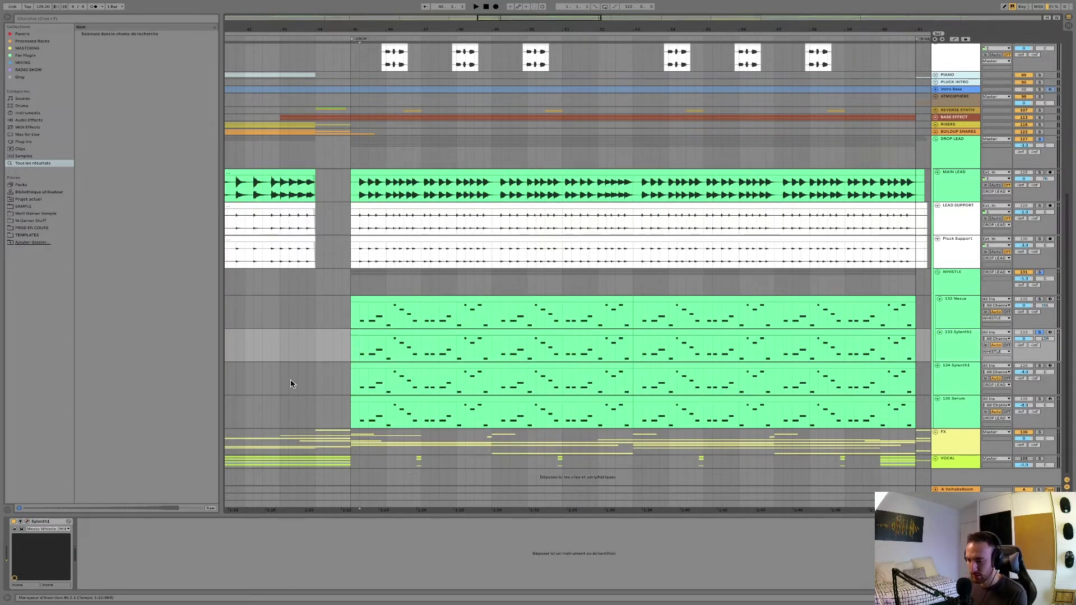
key("space")
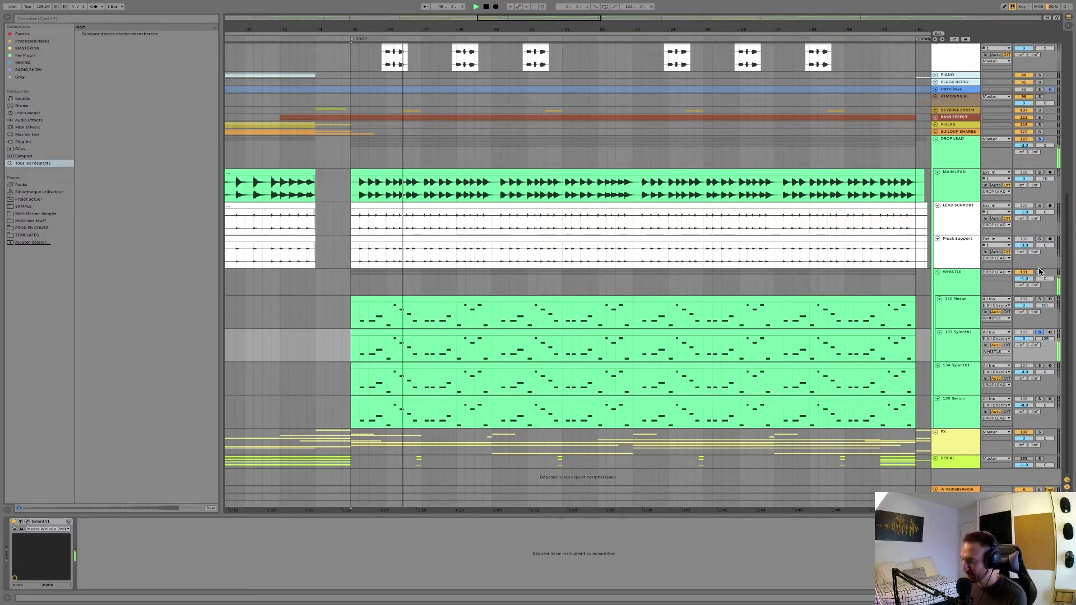
key("Up")
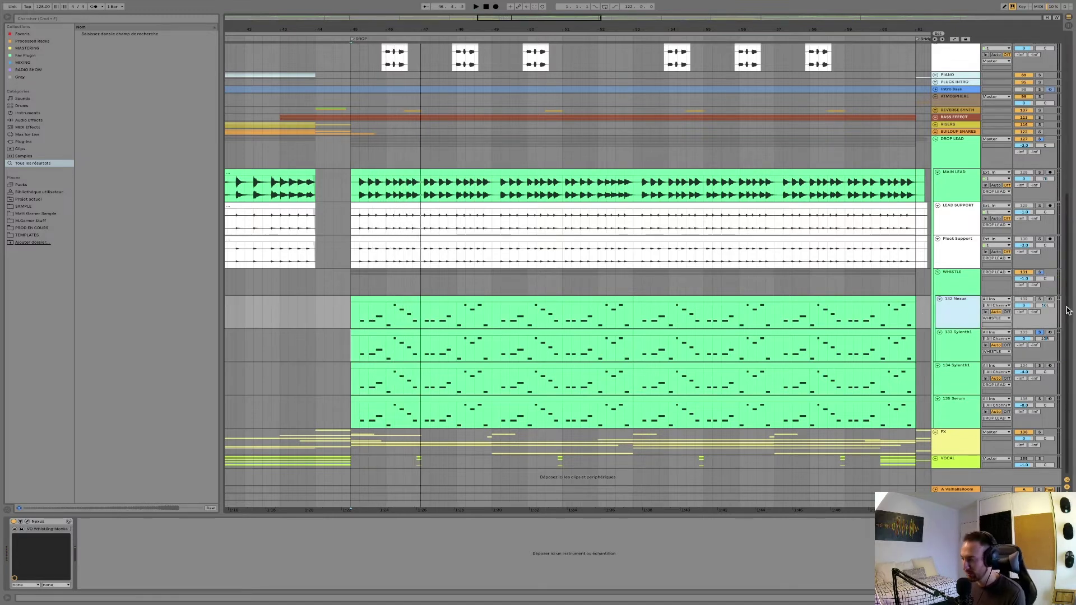
key("Down")
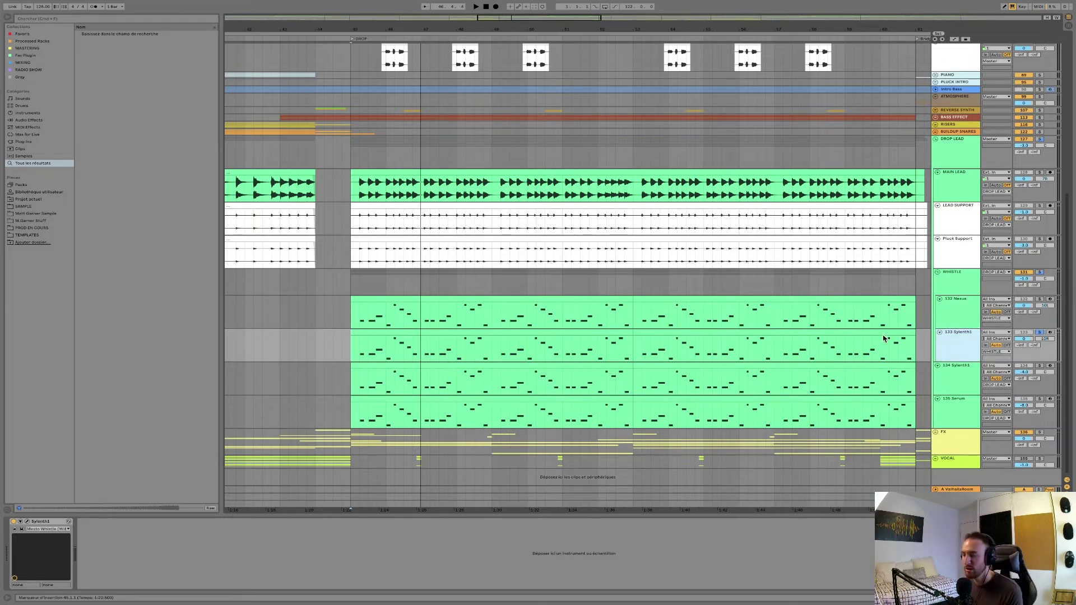
key("space")
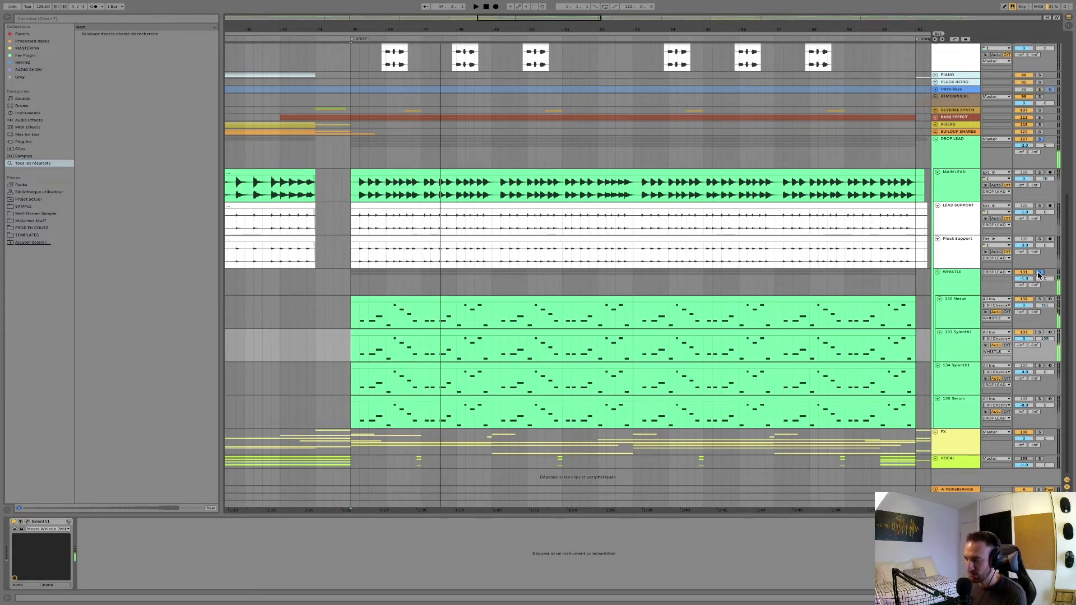
- Fold the WHISTLE group and play it soloed together with the MAIN LEAD, LEAD SUPPORT and Pluck Support tracks
left_click(937, 272)
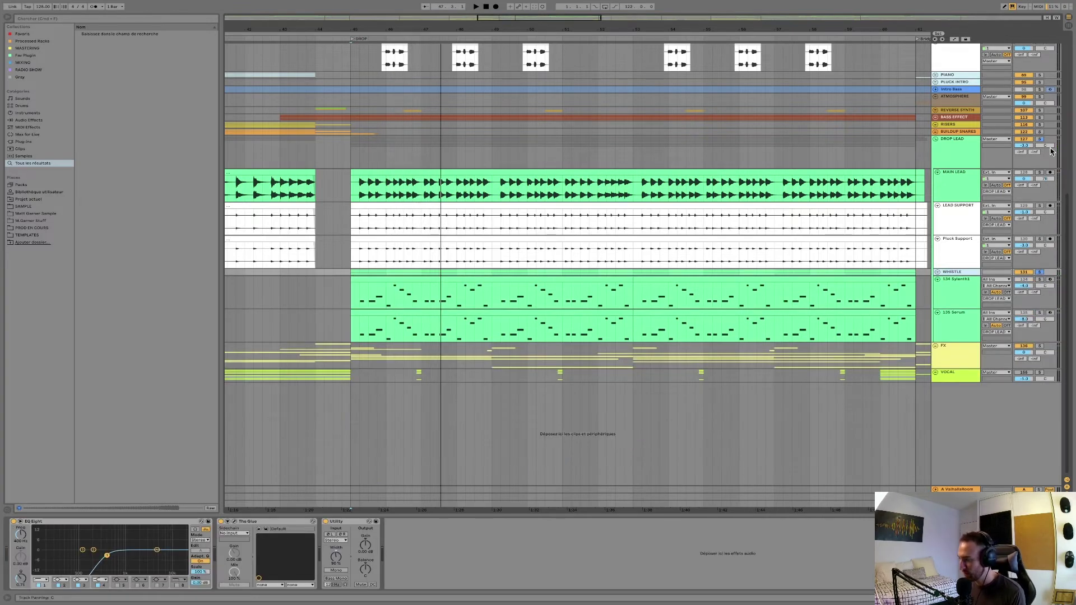
left_click(1040, 240)
key("space")
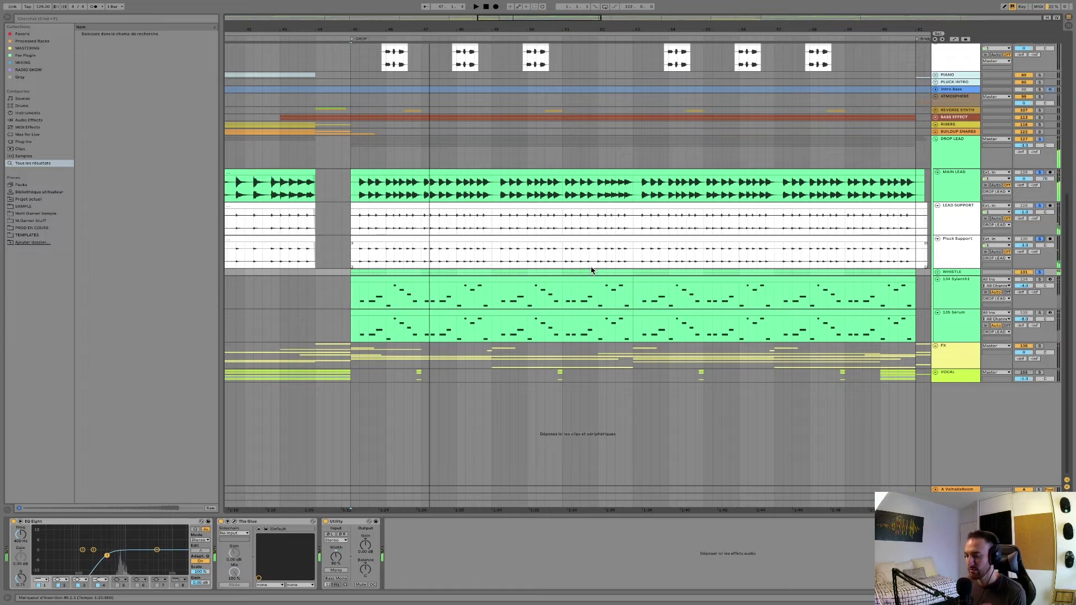
- Audition the 134 Sylenth1 and 135 Serum tracks soloed one after the other, with their device chains shown
left_click(552, 275)
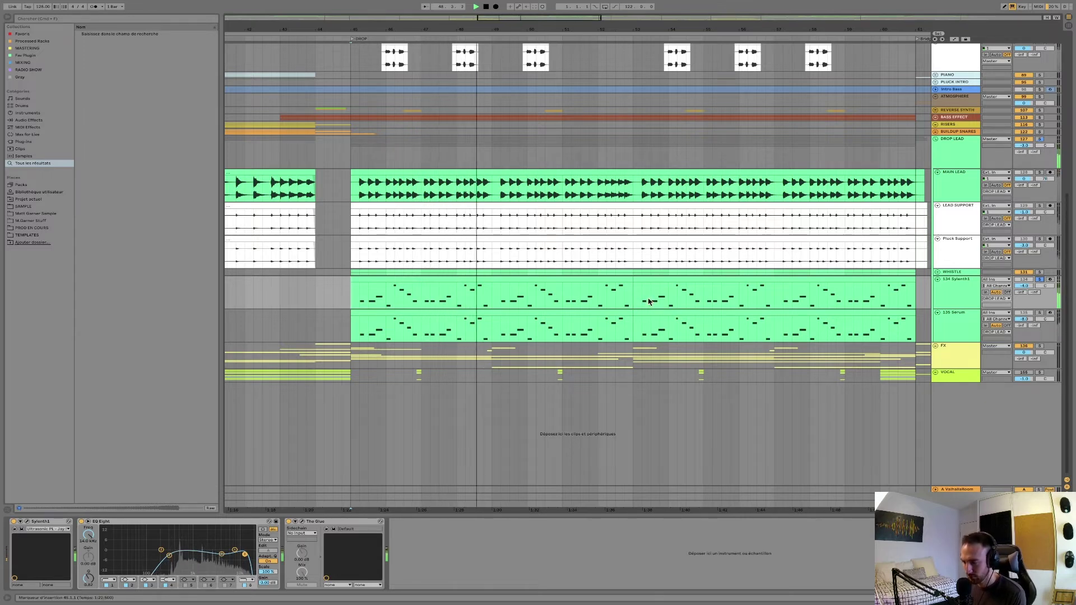
key("space")
left_click(1039, 313)
key("space")
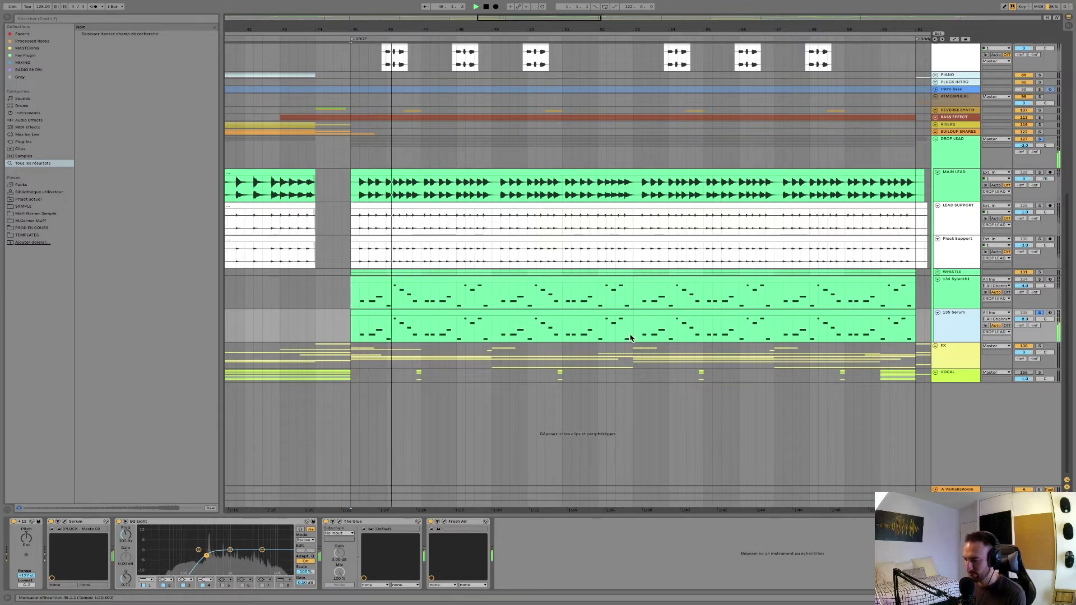
key("space")
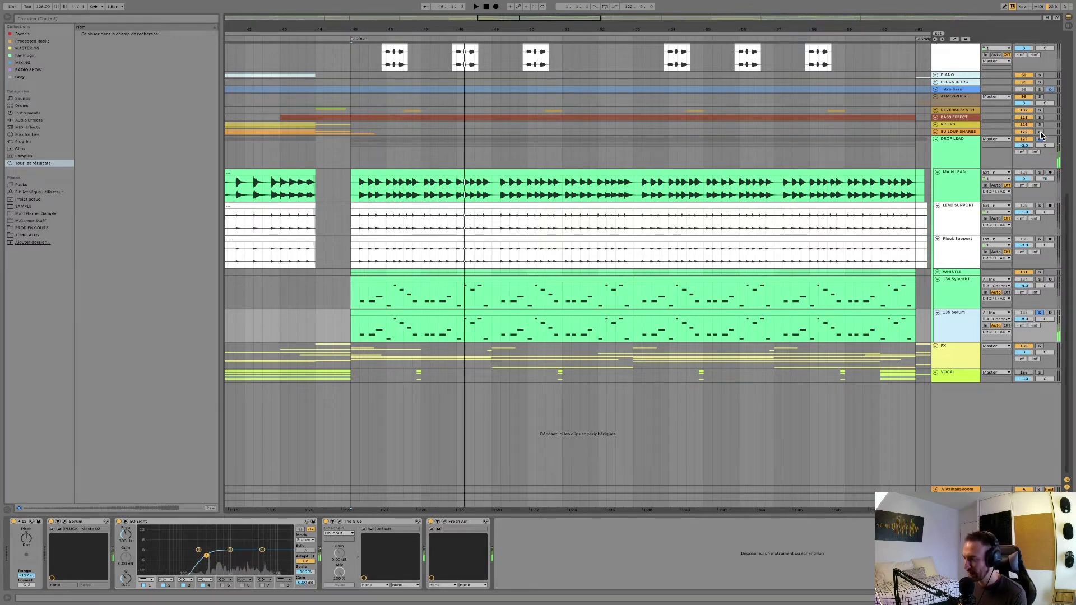
- Solo the whole DROP LEAD group and play it from just before the DROP
left_click(1041, 140)
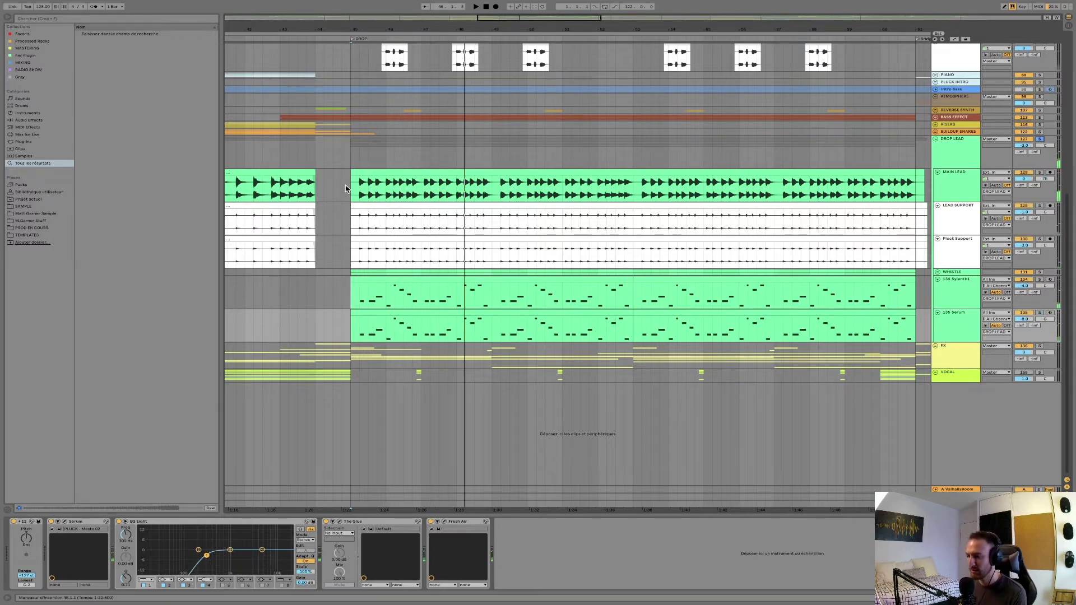
left_click(348, 156)
key("space")
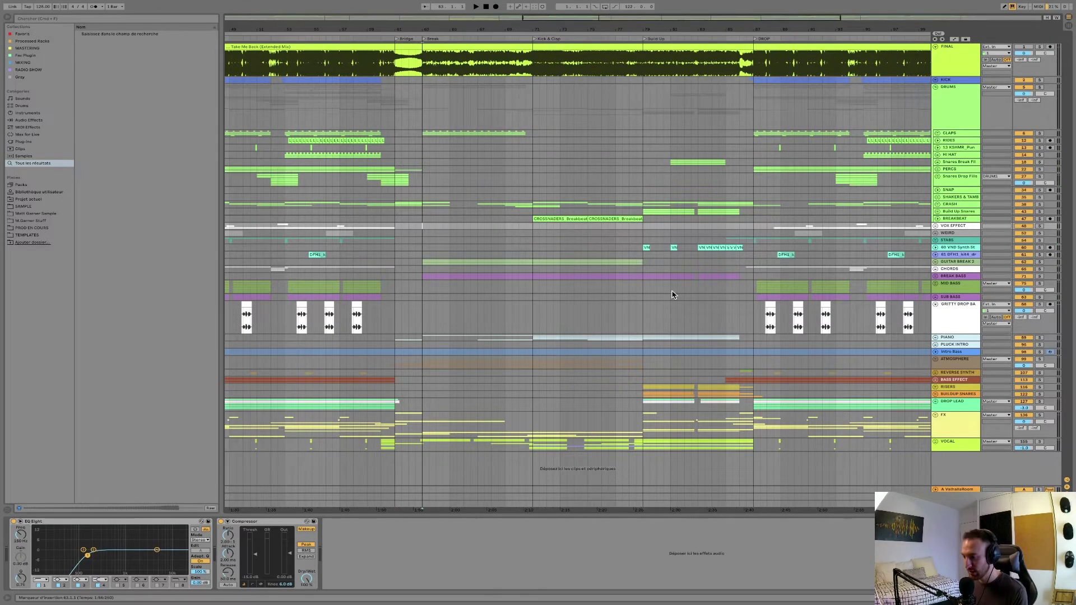
- Unfold the GUITAR BREAK 2 group just before the Break that follows the DROP, showing its guitar clips and device chain
scroll(672, 296, "left", 10)
scroll(488, 231, "right", 10)
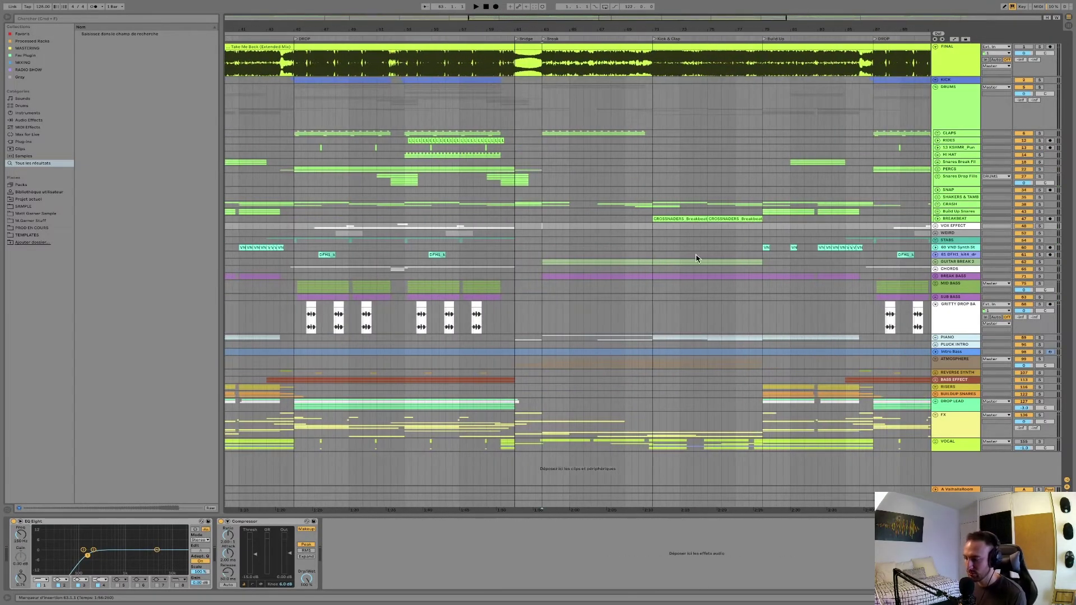
left_click(422, 261)
key("u")
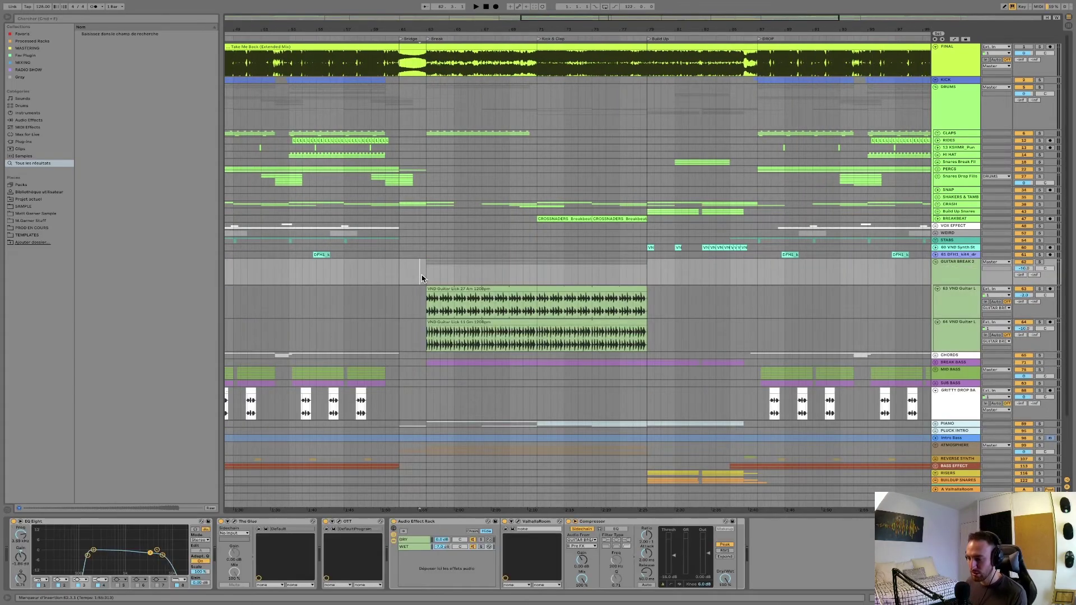
- Play the GUITAR BREAK 2 group soloed from the start of the Break, and audition its two VNB Guitar Lick tracks individually
key("space")
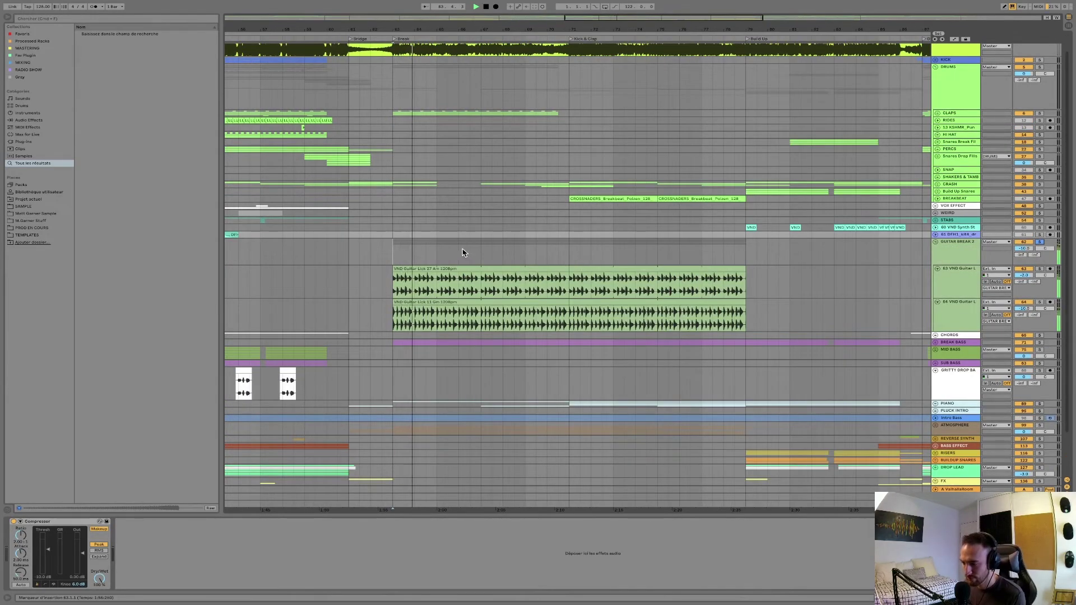
left_click(1040, 268)
key("space")
key("space")
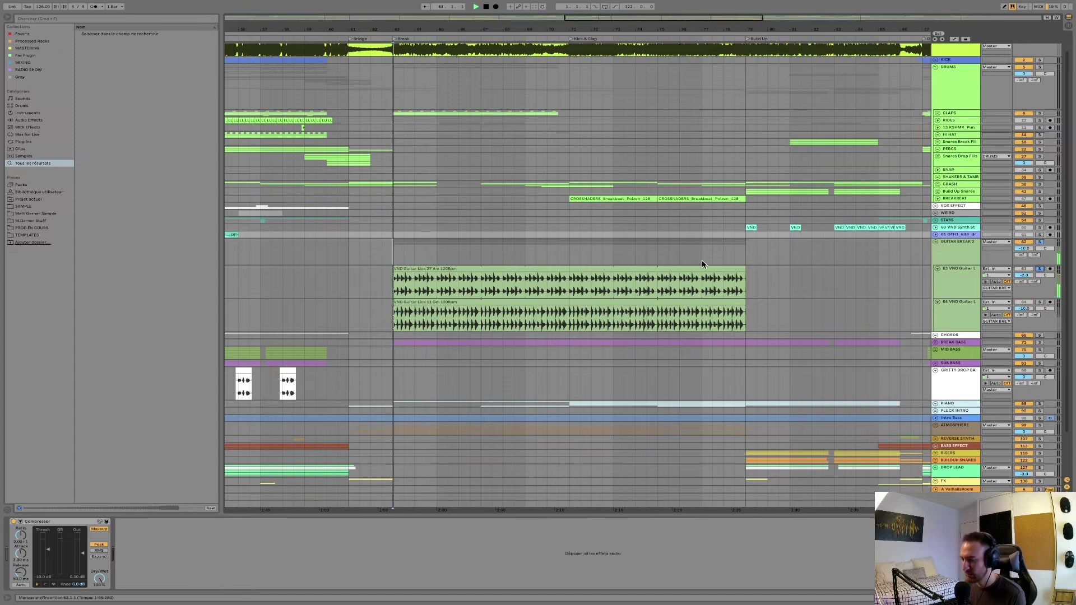
left_click(661, 277)
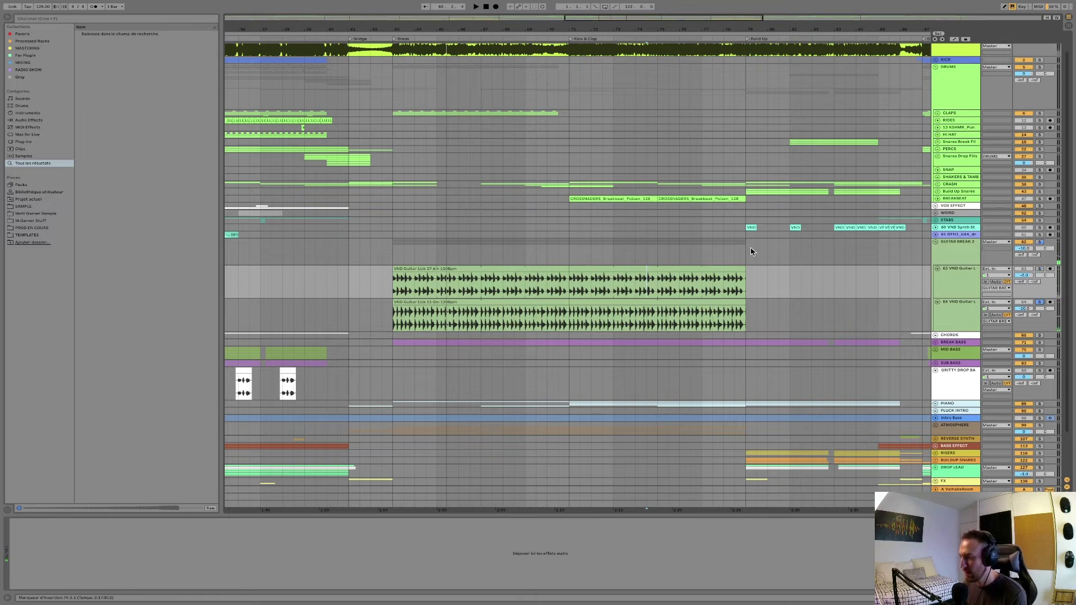
left_click(388, 323)
key("space")
key("space")
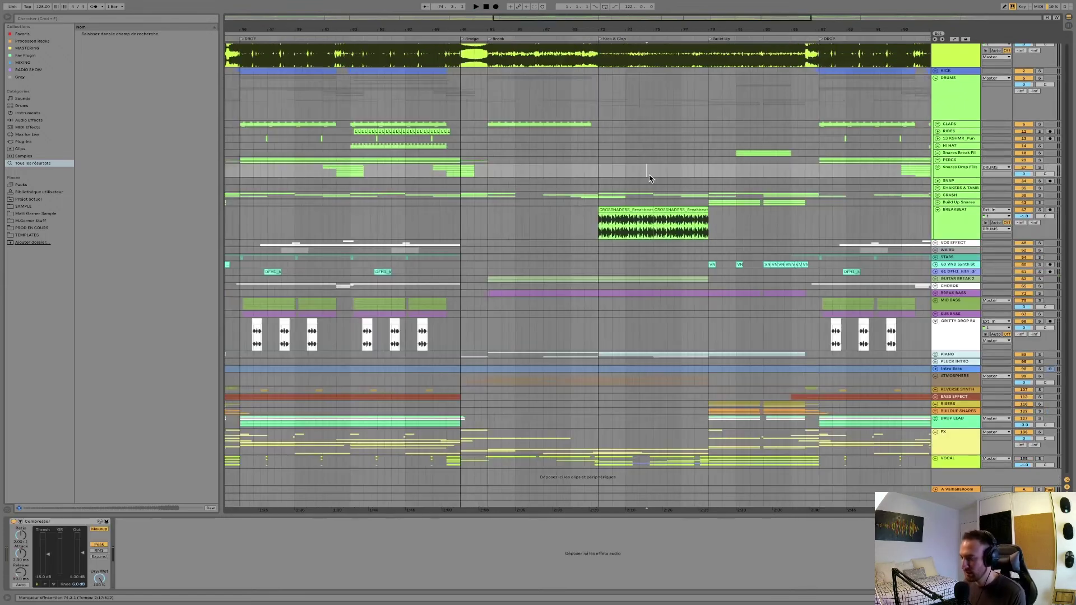
- Solo the BREAKBEAT track and play it from the start of the Kick & Clap section
left_click(482, 149)
scroll(483, 147, "up", 3)
scroll(482, 147, "right", 2)
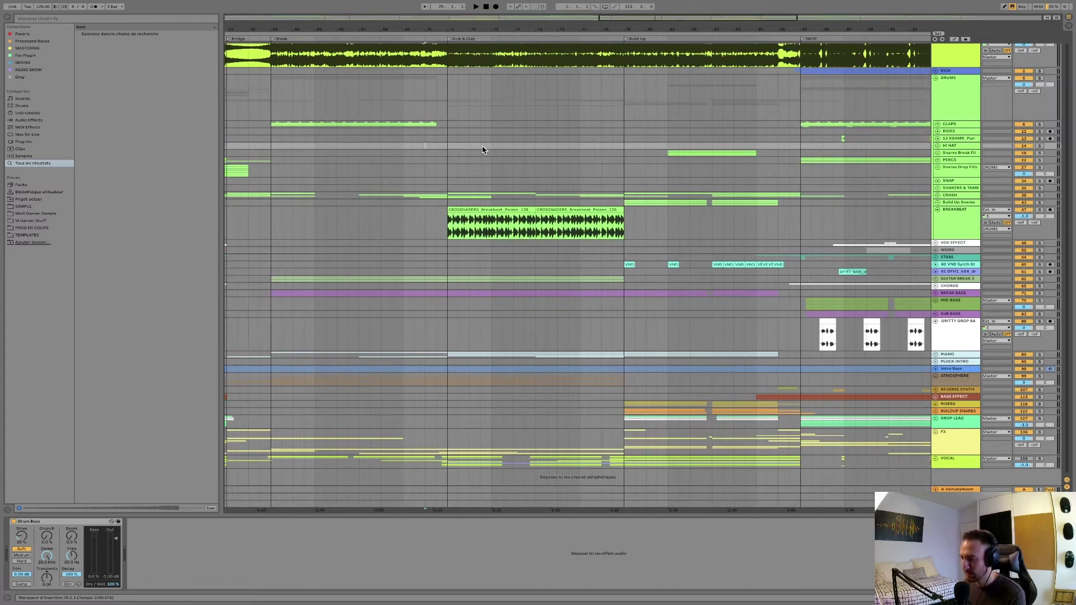
left_click(439, 169)
left_click(1038, 212)
key("space")
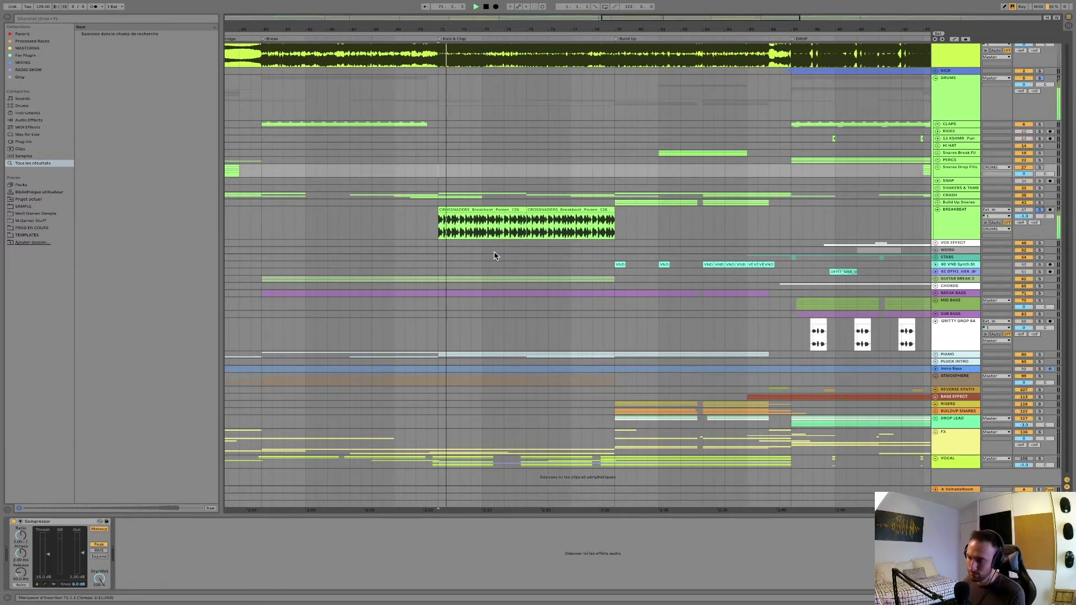
scroll(388, 235, "left", 2)
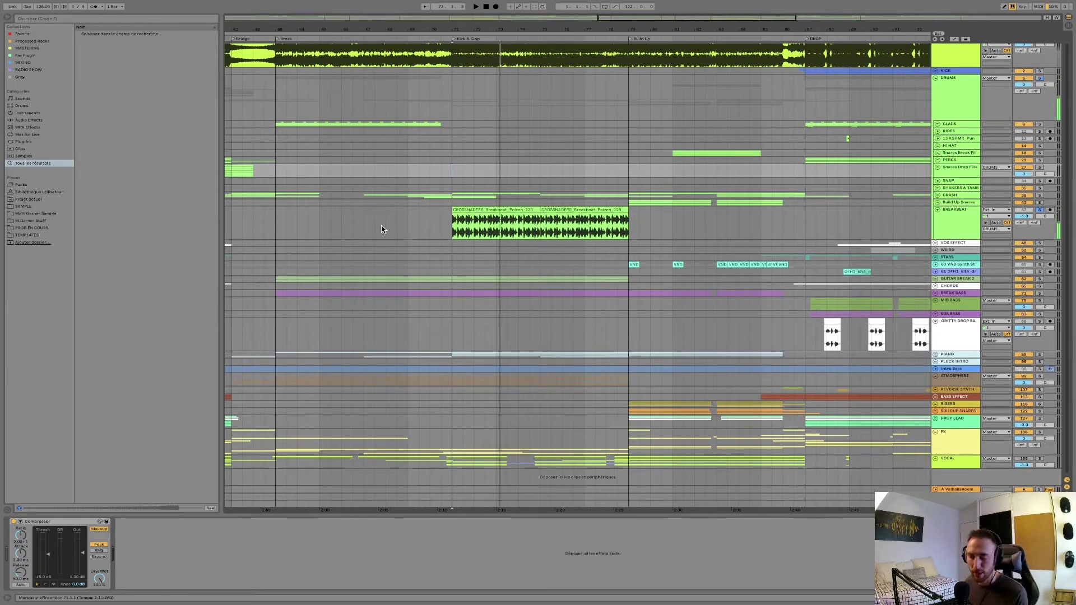
- Unfold and solo the VOCAL group, showing its vocal tracks across the arrangement and its device chain
scroll(529, 421, "down", 6)
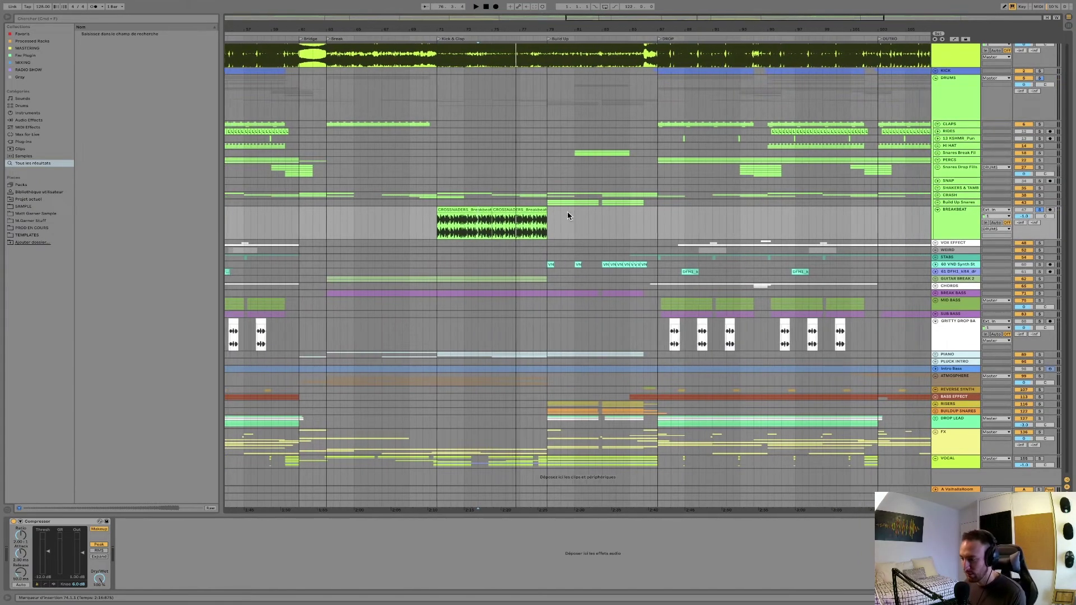
scroll(593, 307, "left", 3)
scroll(593, 307, "down", 3)
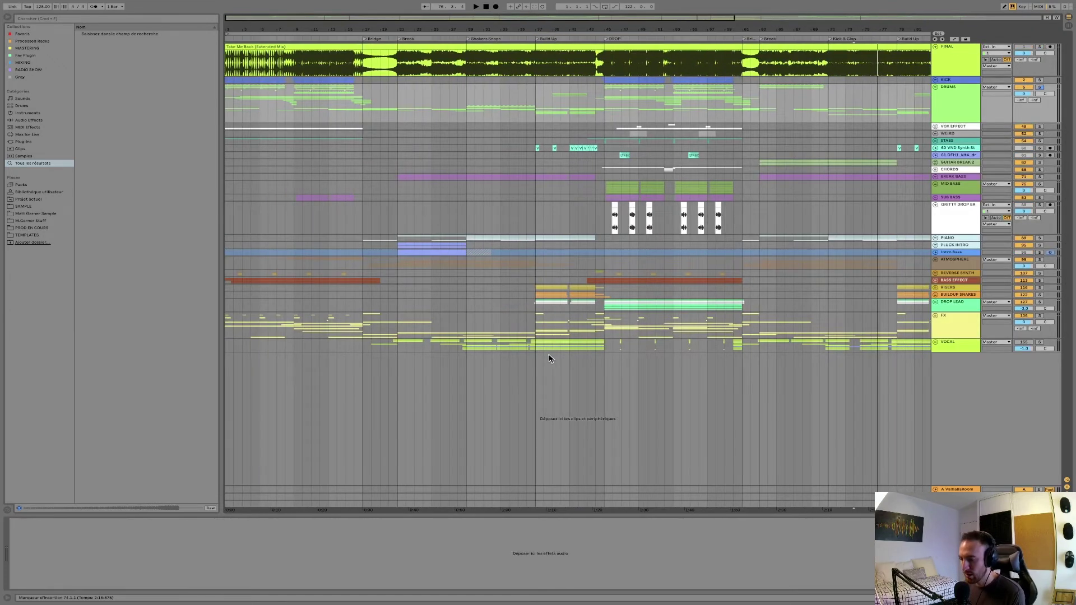
left_click(432, 330)
scroll(431, 331, "down", 4)
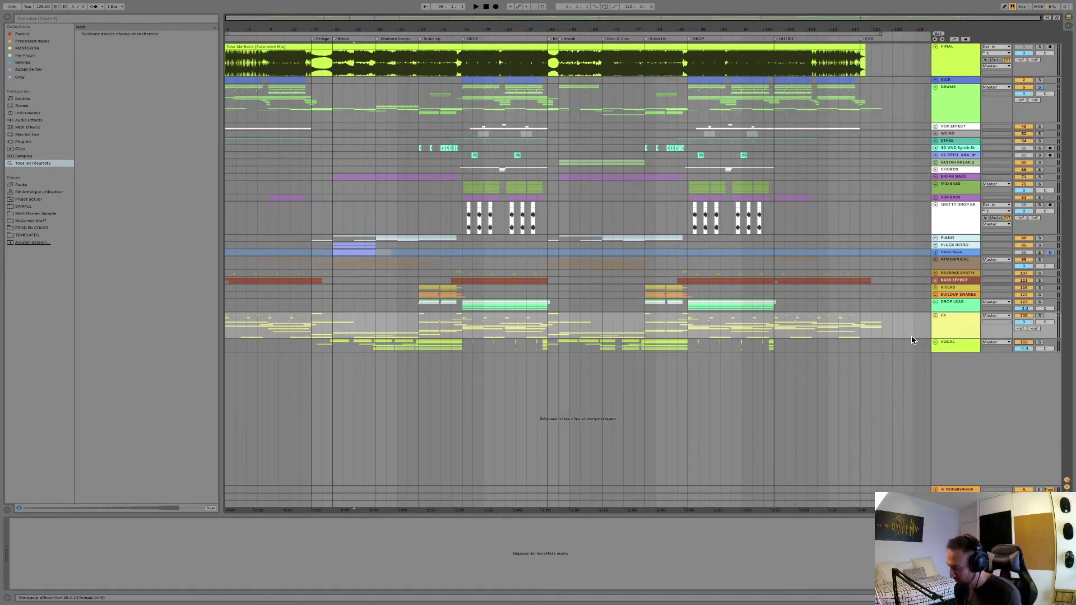
left_click(935, 343)
scroll(413, 308, "down", 3)
left_click(337, 278)
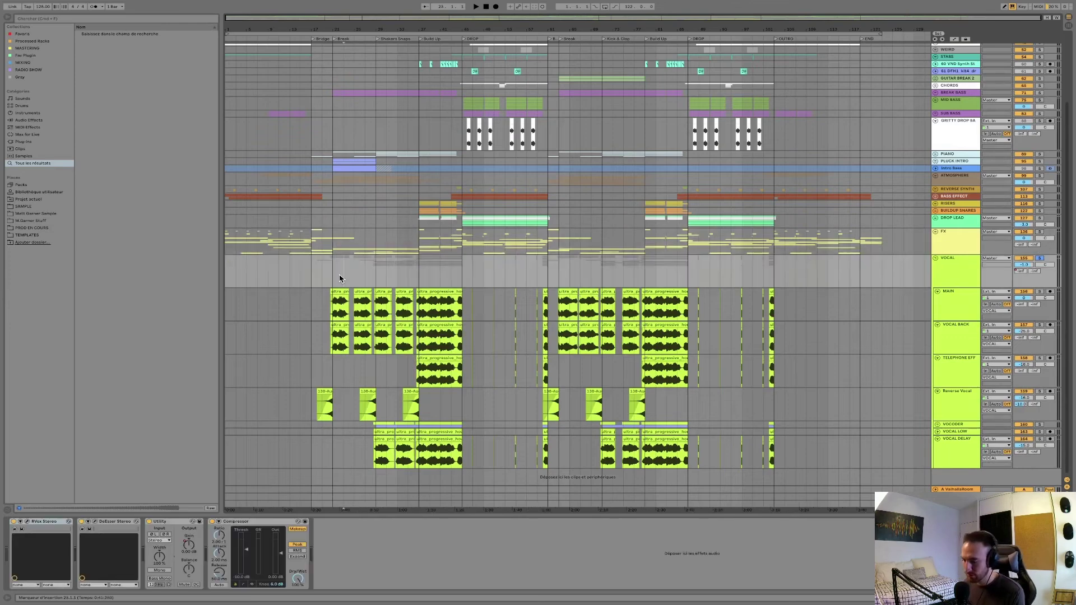
- Play the soloed VOCAL group around the first Break, and audition its Reverse Vocal track soloed at the same spot
scroll(338, 279, "up", 5)
scroll(338, 277, "down", 4)
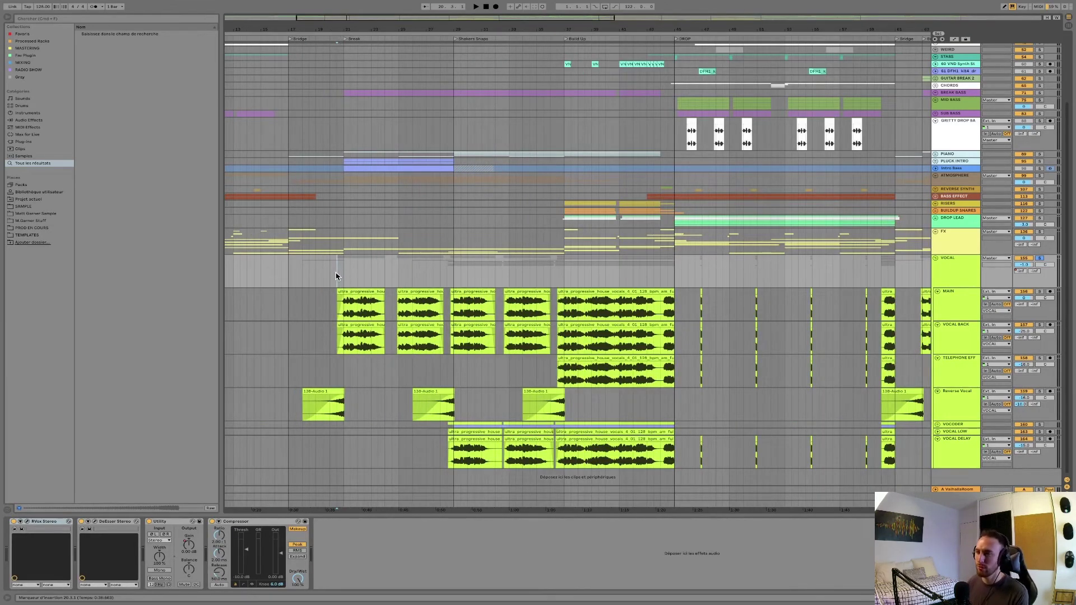
scroll(336, 275, "up", 4)
scroll(344, 283, "down", 2)
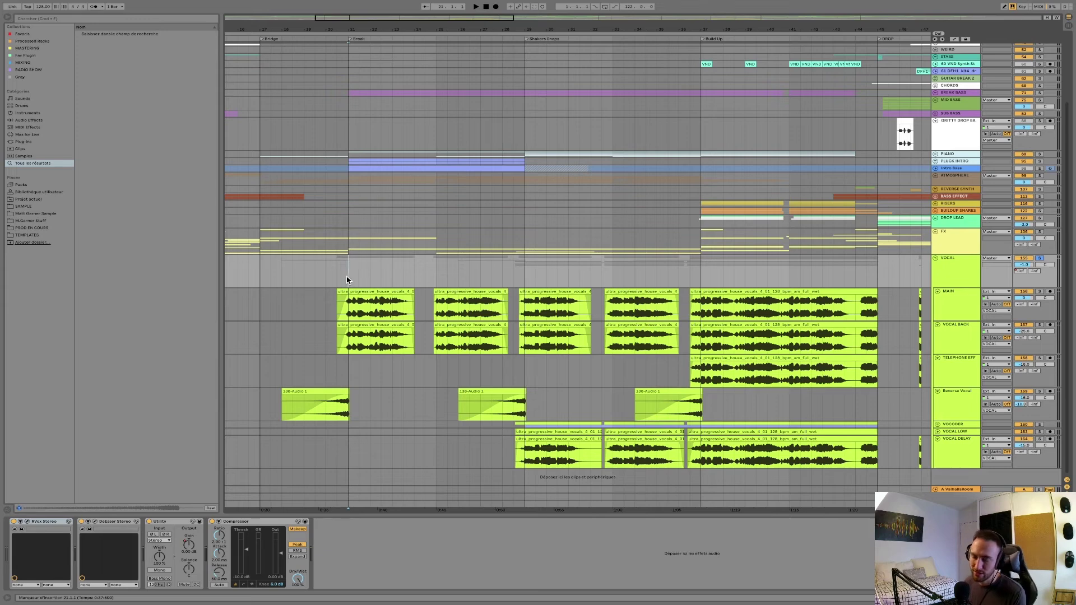
scroll(351, 274, "up", 2)
left_click(332, 264)
key("space")
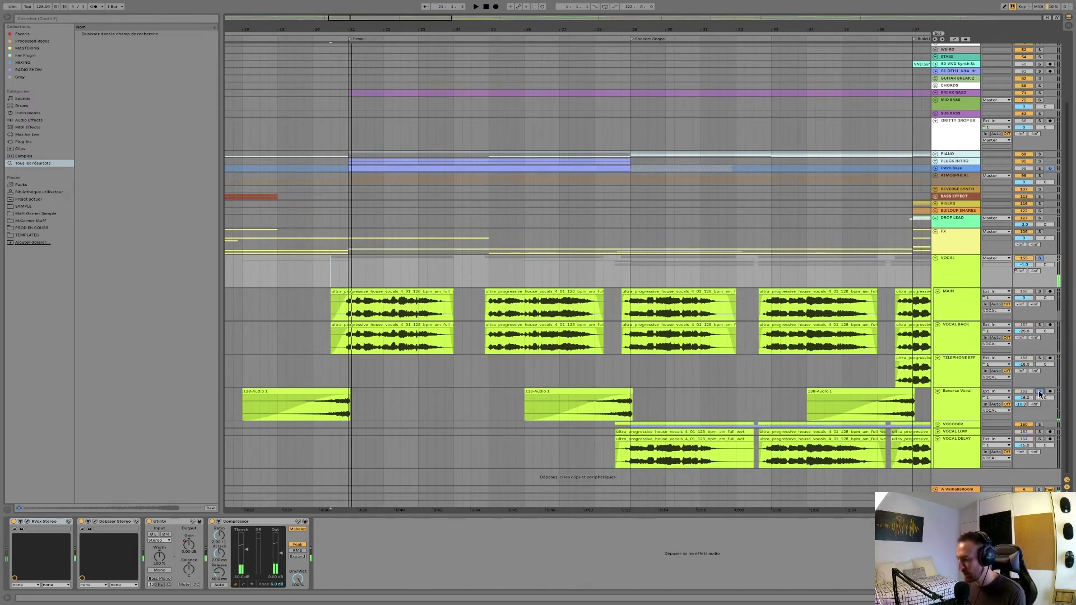
left_click(322, 381)
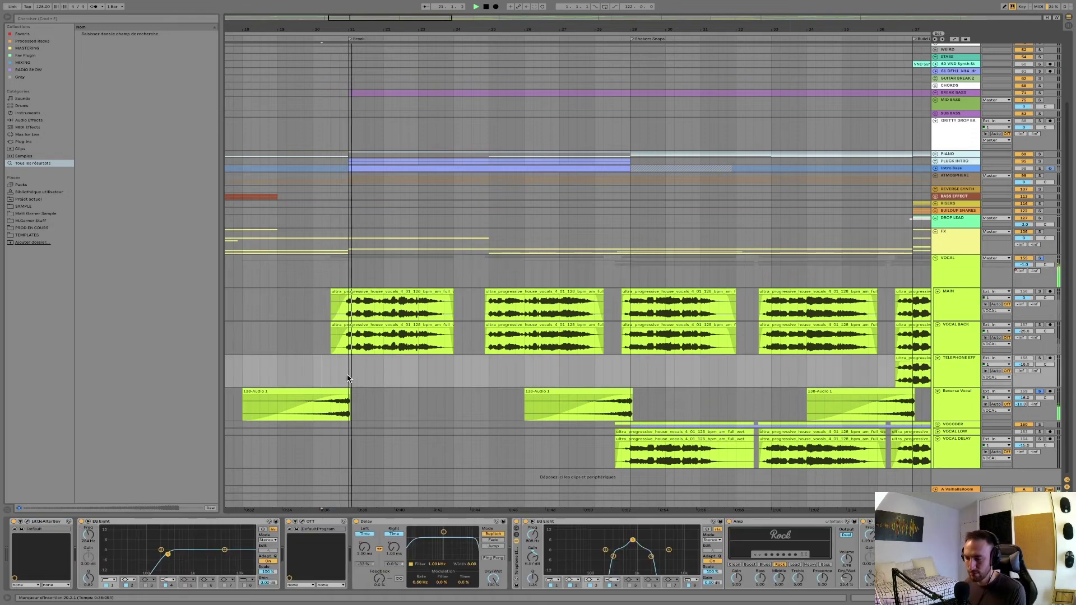
- Audition the MAIN vocal track soloed through the first Break's opening phrases, with its device chain shown
left_click(344, 270)
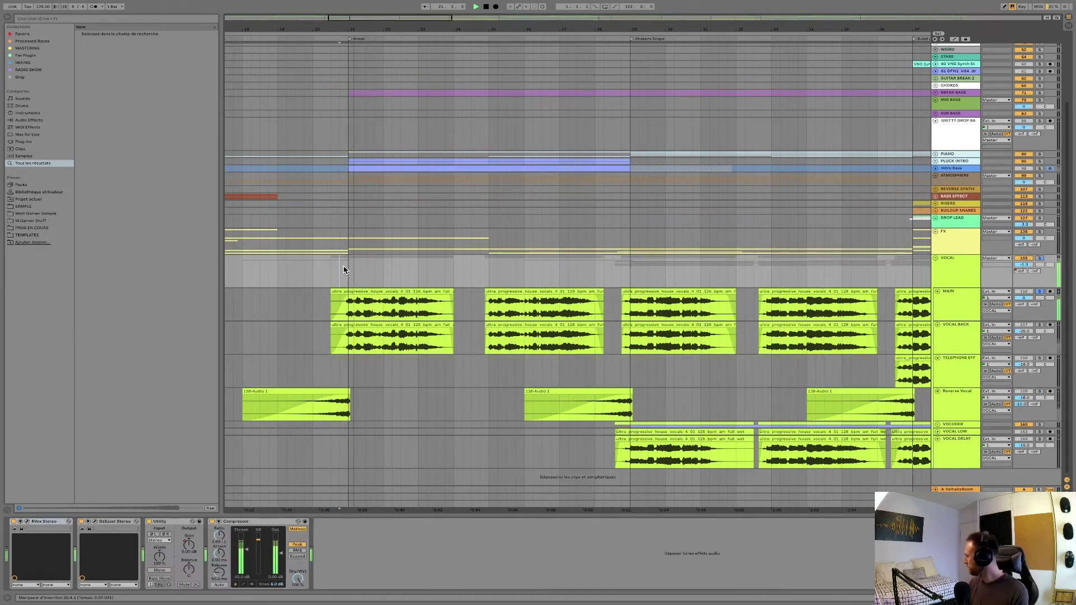
left_click(437, 280)
key("plus")
left_click(481, 305)
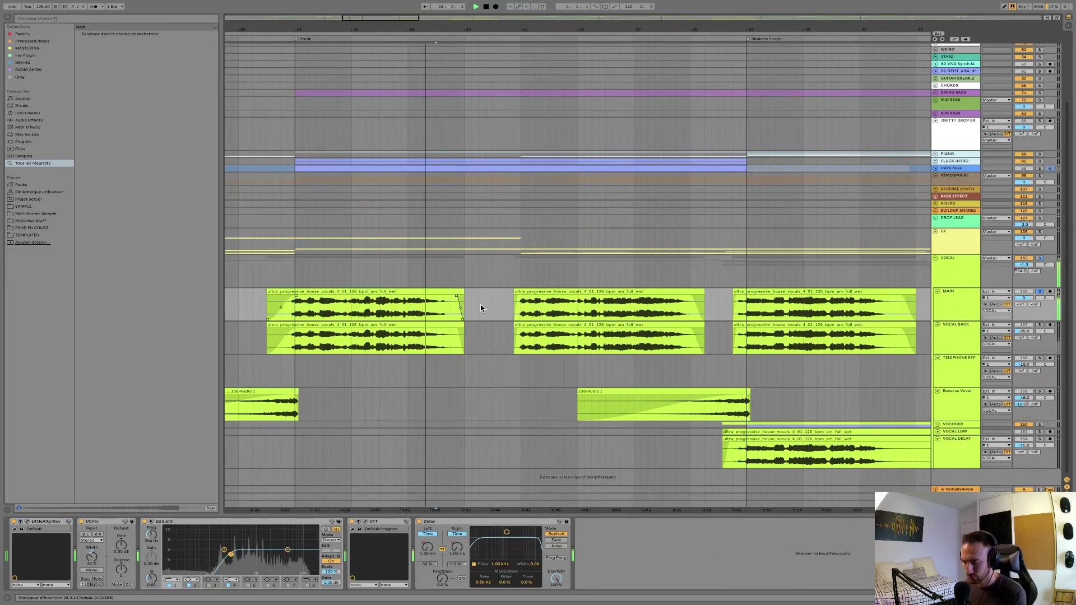
left_click(509, 278)
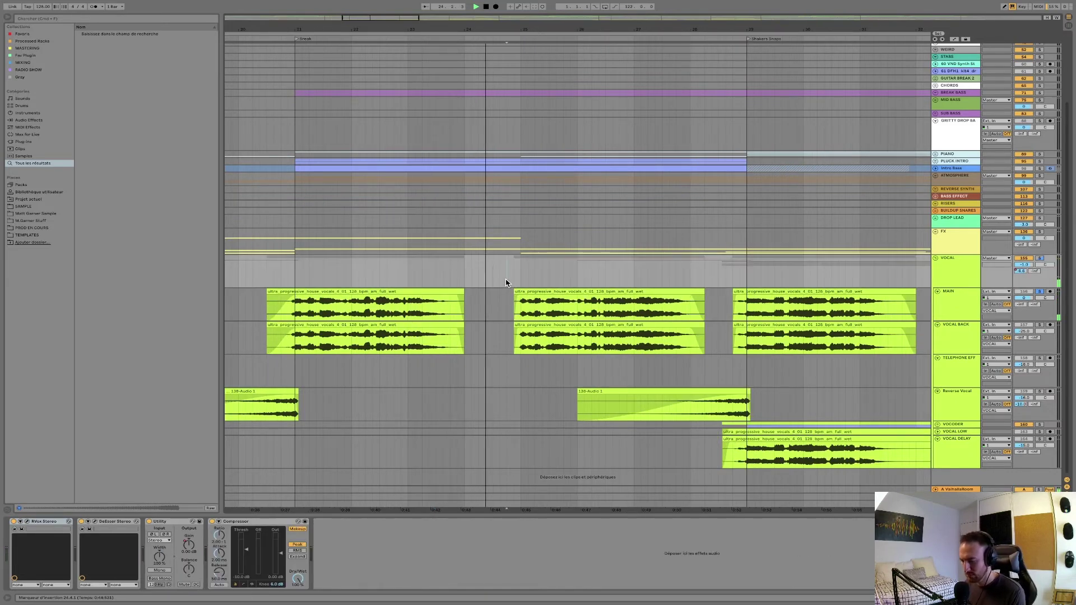
key("minus")
left_click(492, 304)
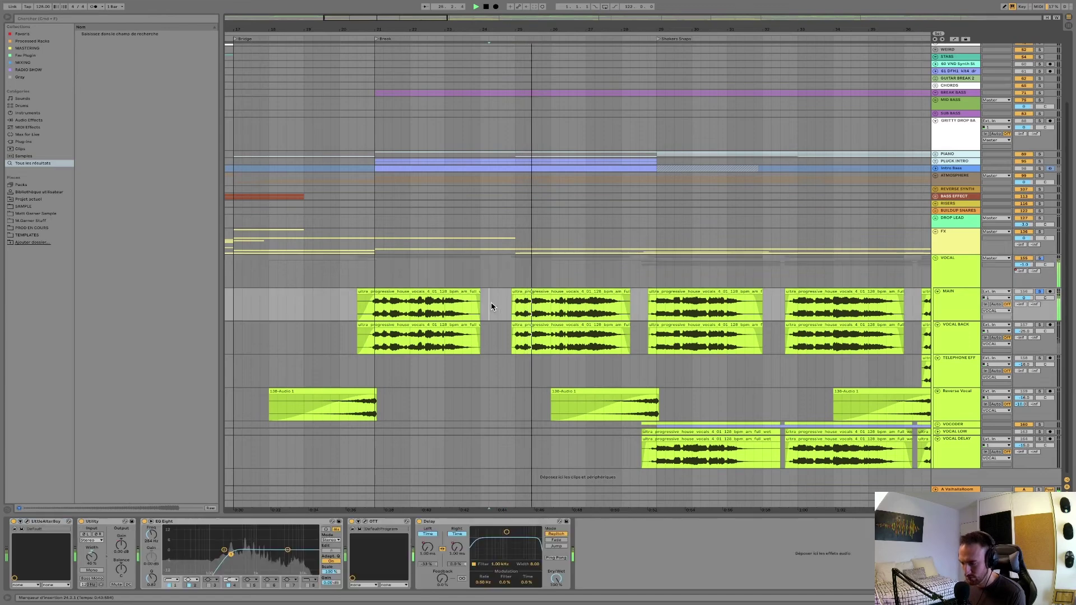
- Inspect the first MAIN vocal clip's sample settings and the track's device chain, including LittleAlterBoy
left_click(446, 291)
key("plus")
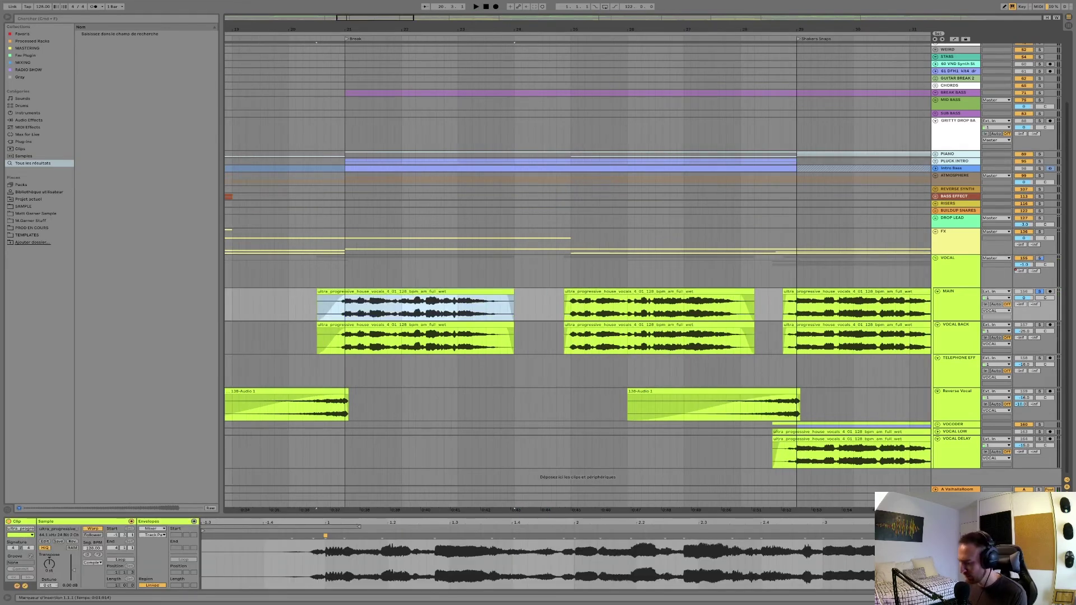
key("shift+Tab")
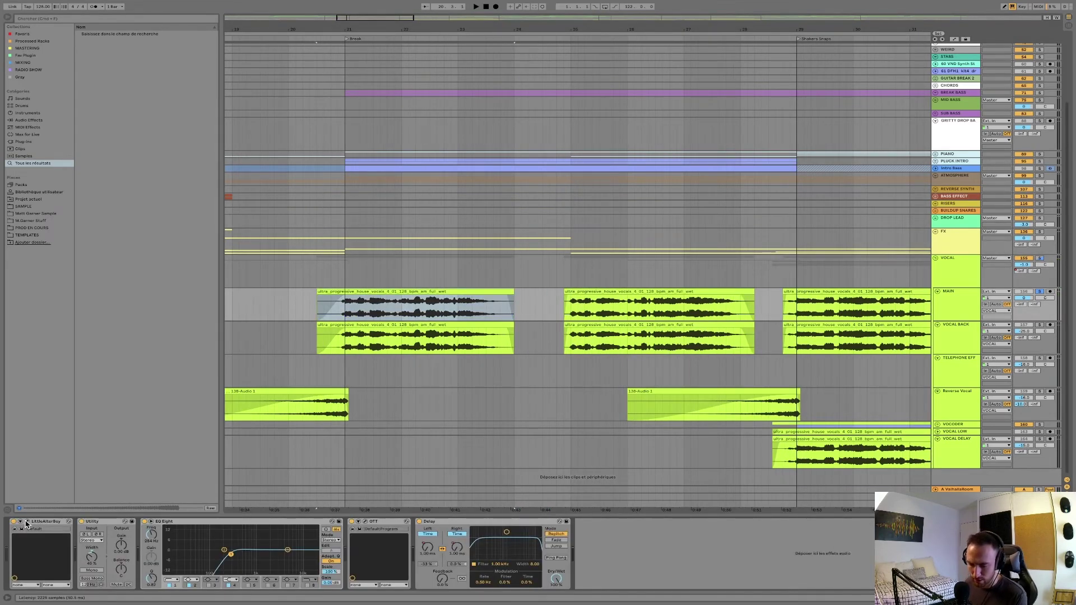
key("minus")
left_click(573, 280)
left_click(512, 312)
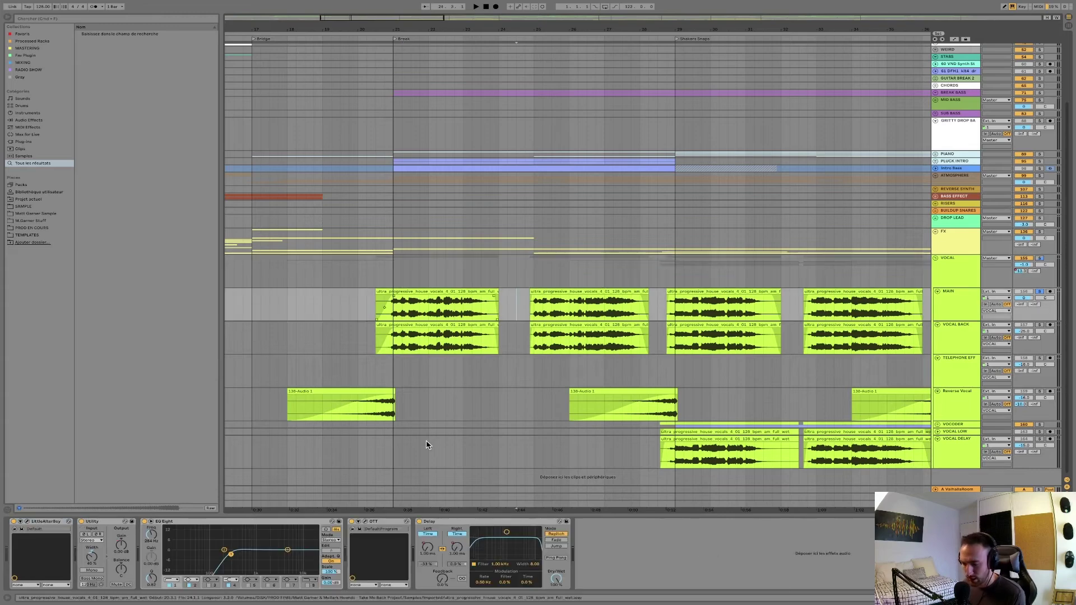
- Play the soloed MAIN vocal through its second phrase in the first Break, with the VOCAL group's device chain shown
key("minus")
key("space")
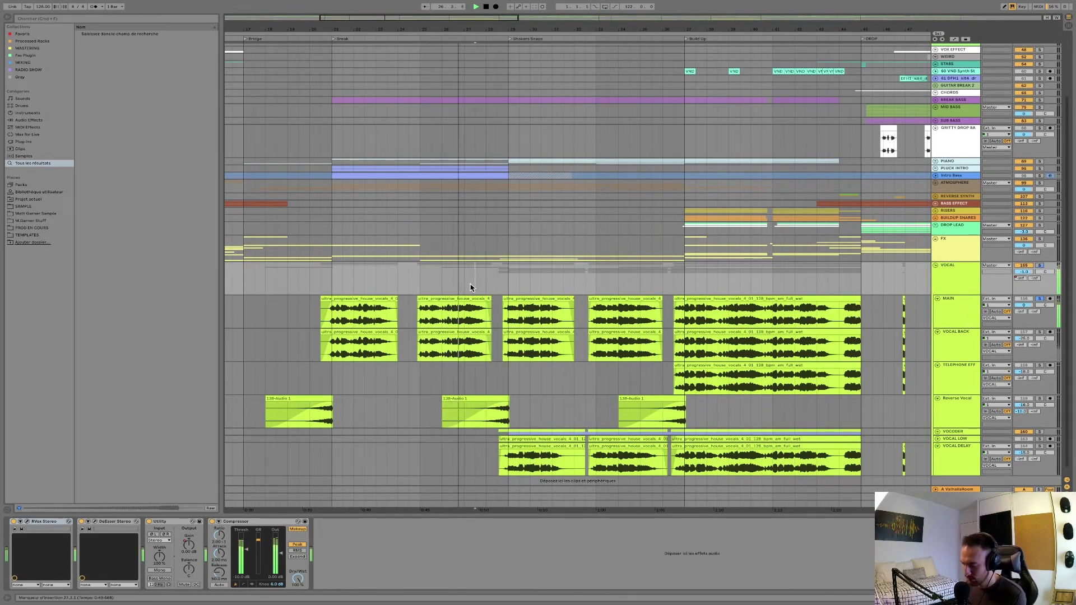
key("plus")
key("minus")
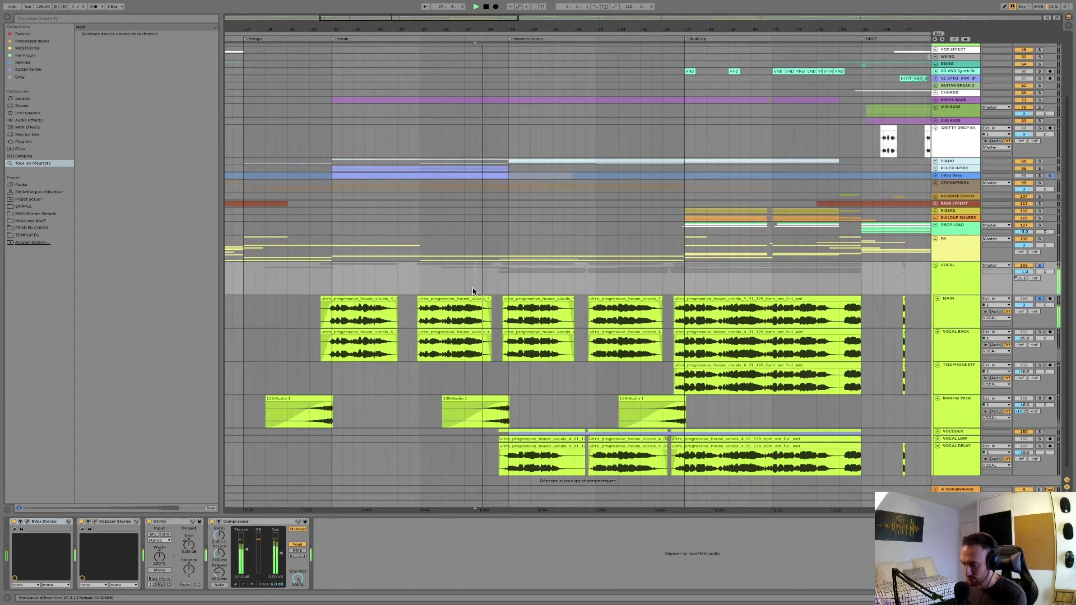
- Solo the VOCAL BACK track and play it from just before the first Break, with its device chain shown
left_click(1012, 334)
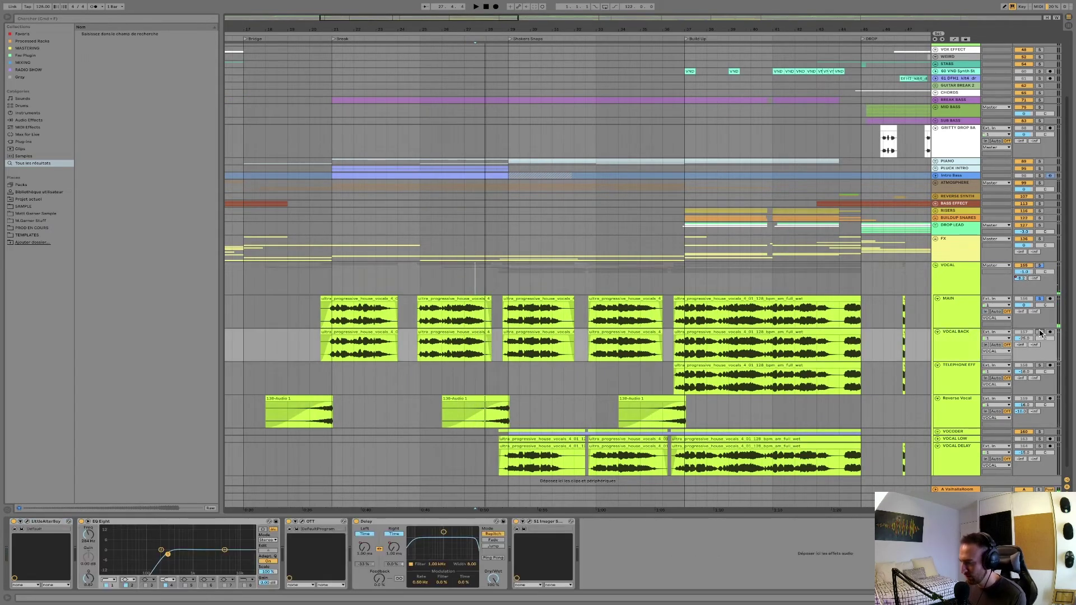
left_click(309, 345)
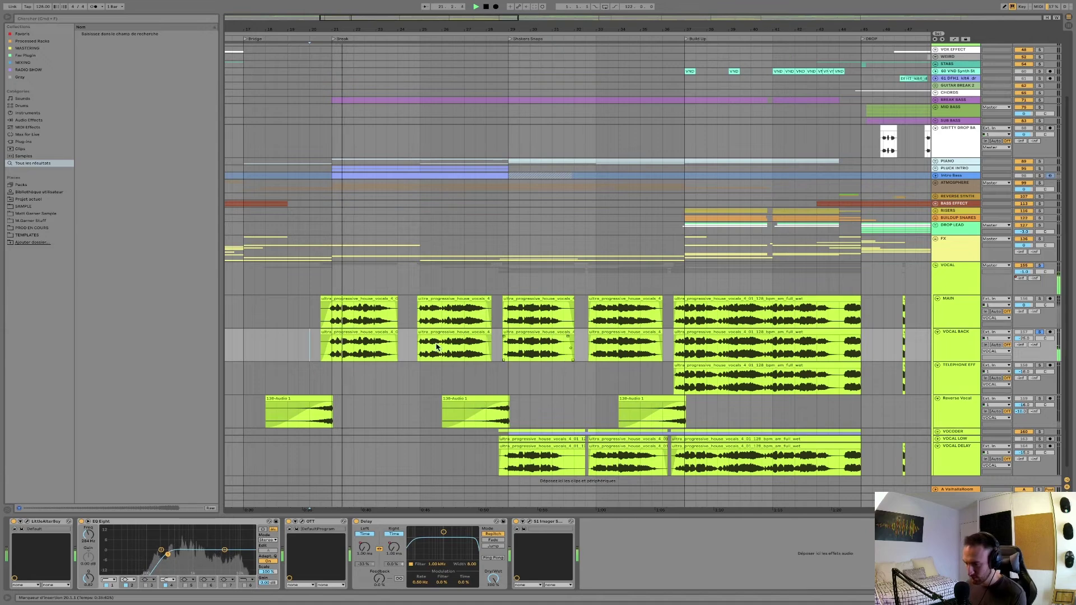
scroll(1037, 260, "down", 1)
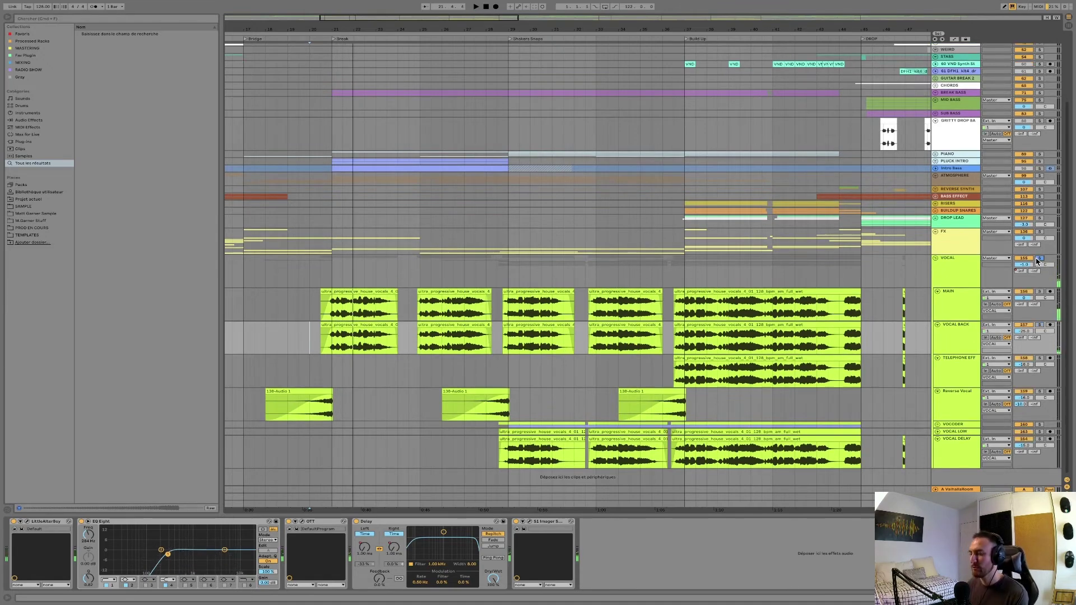
- Play the whole VOCAL group soloed from its first vocal phrase into the first Break
left_click(323, 274)
scroll(323, 274, "up", 3)
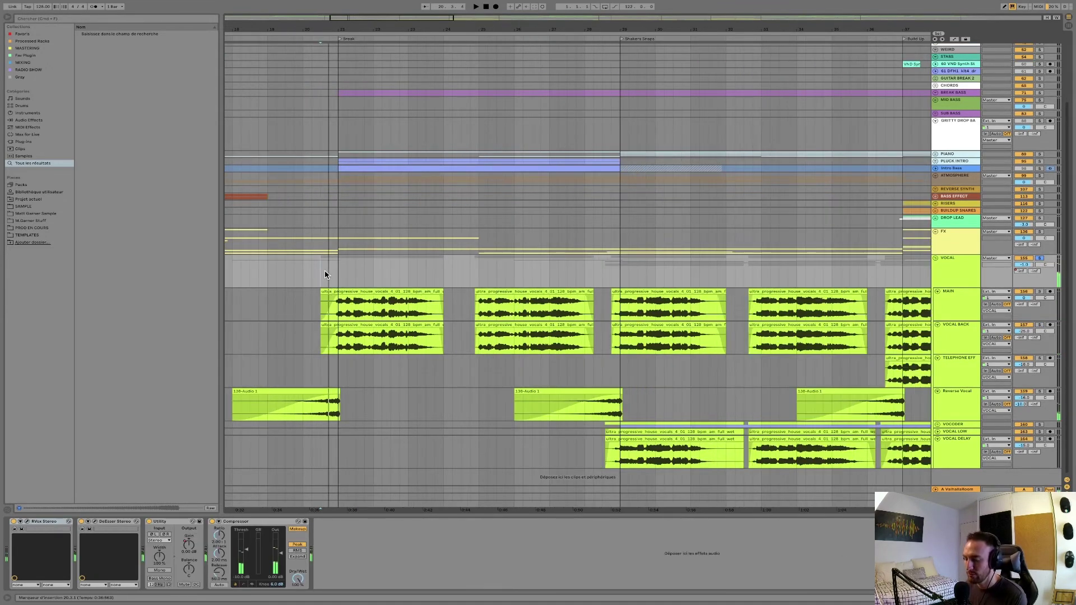
key("space")
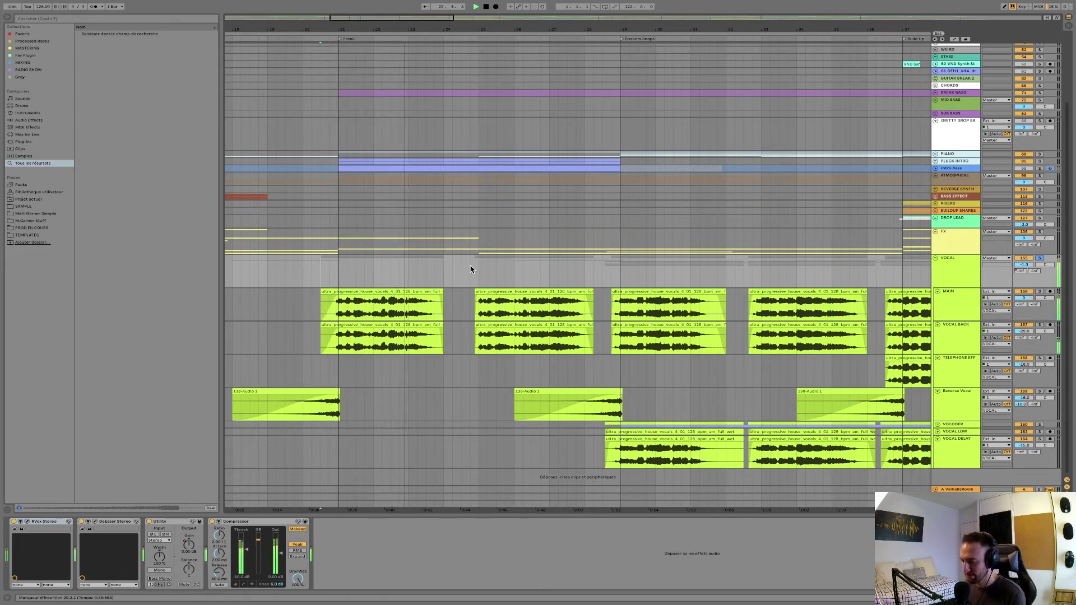
key("minus")
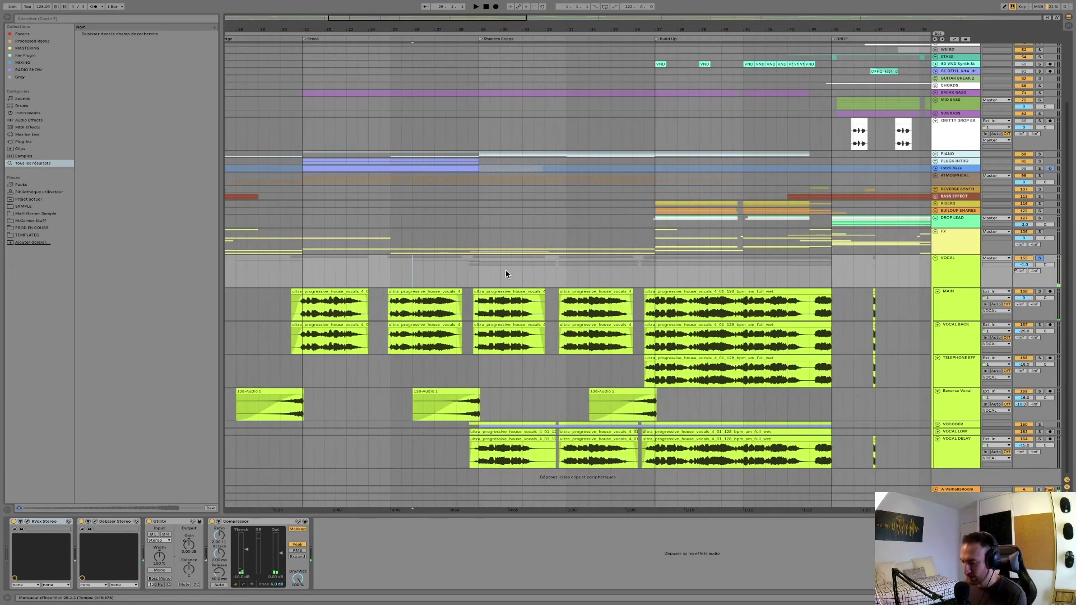
key("plus")
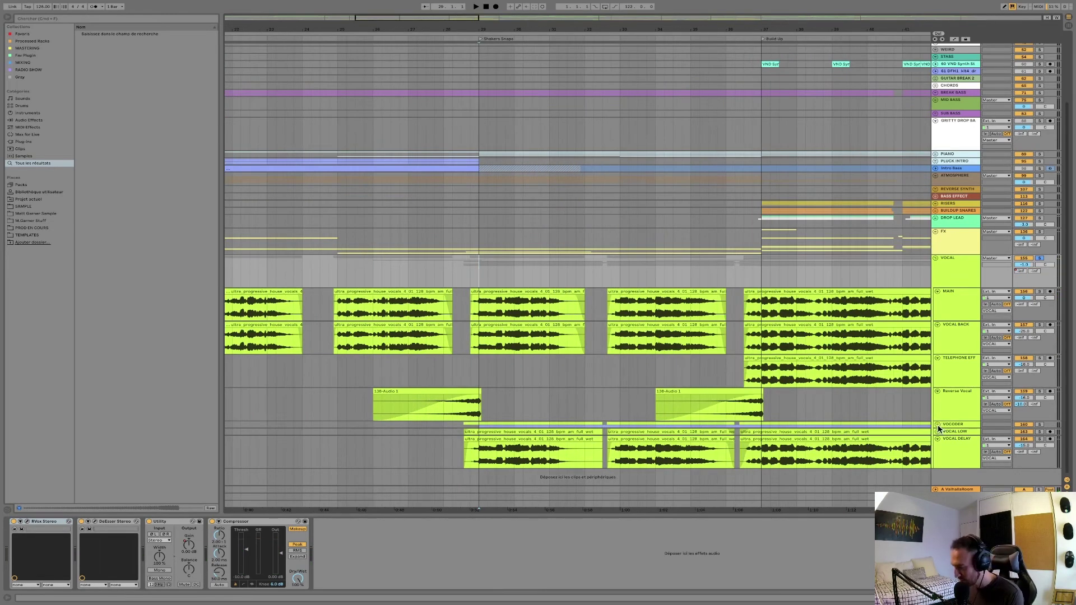
- Unfold the VOCODER group and audition it soloed just before the Build Up, inspecting the Wavetable track's device chain
left_click(938, 425)
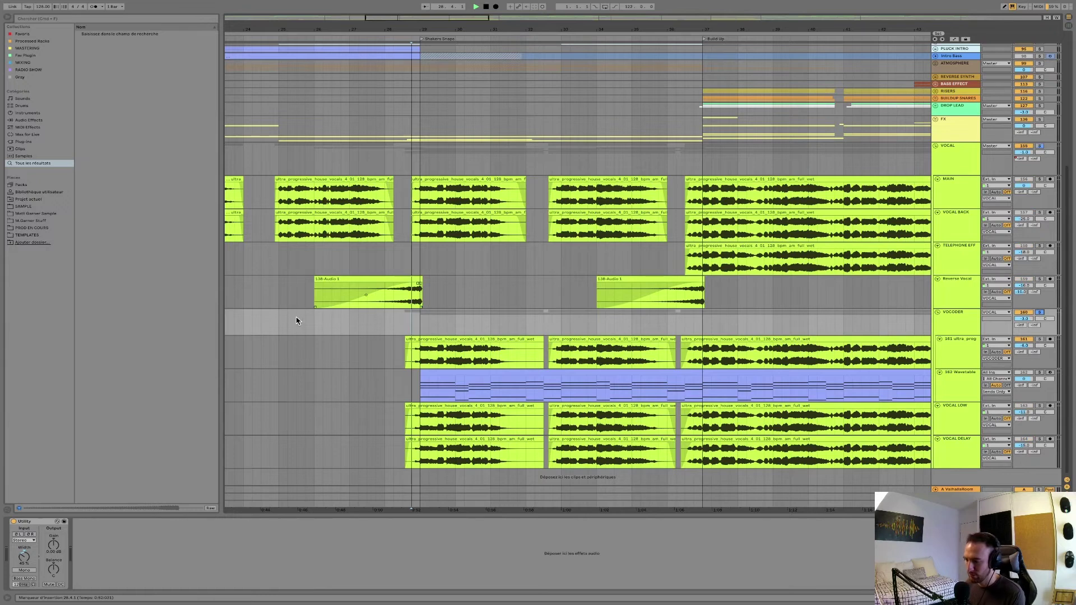
left_click(1039, 340)
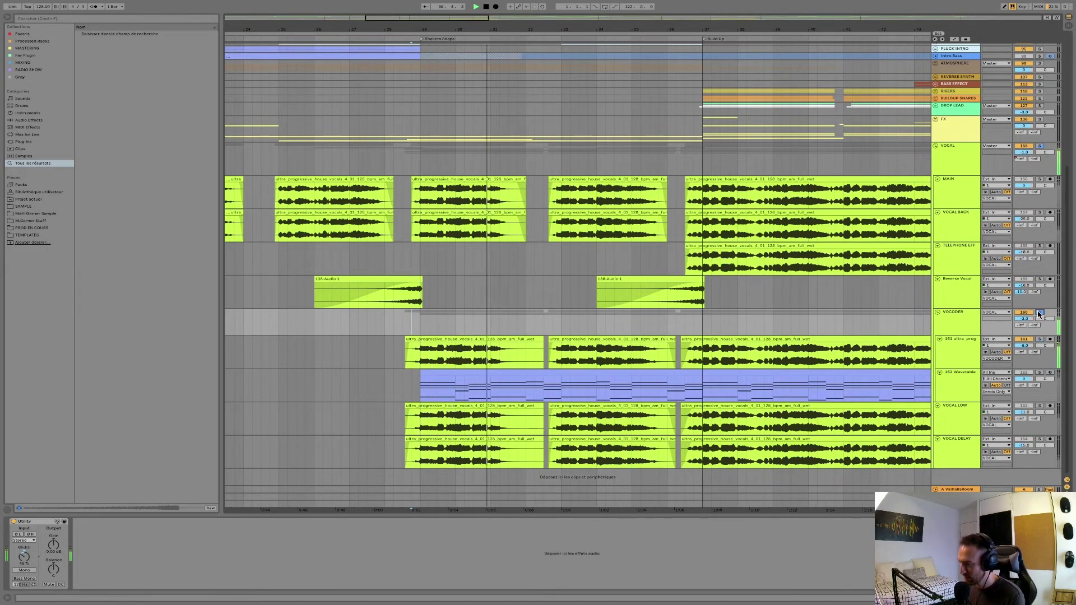
left_click(946, 378)
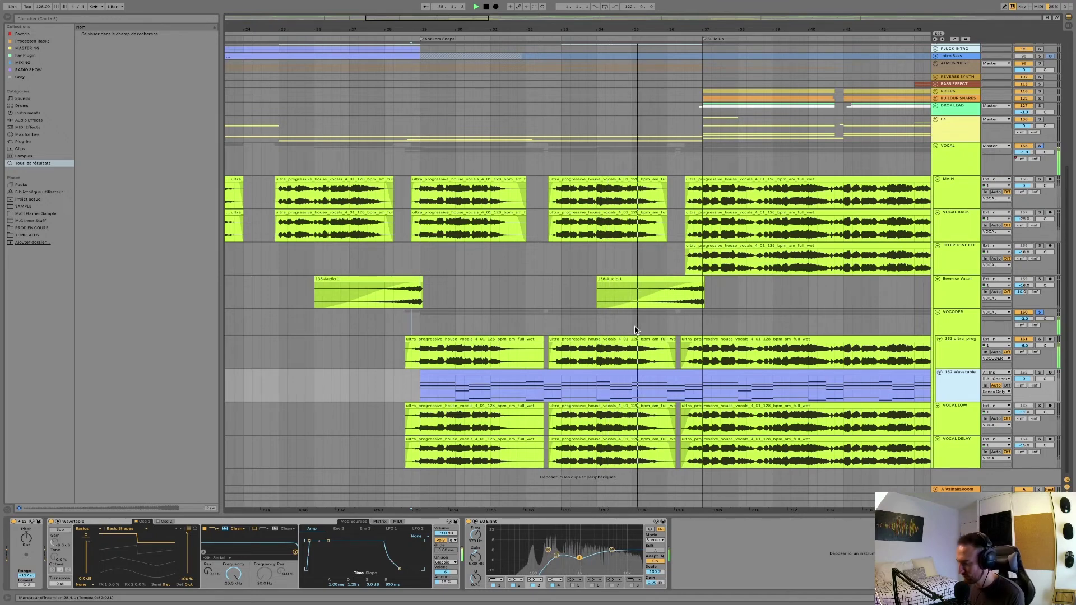
left_click(553, 321)
key("space")
- Solo the VOCAL LOW track and play its first phrase around Shakers Loops, with its device chain shown
left_click(412, 429)
scroll(412, 428, "up", 3)
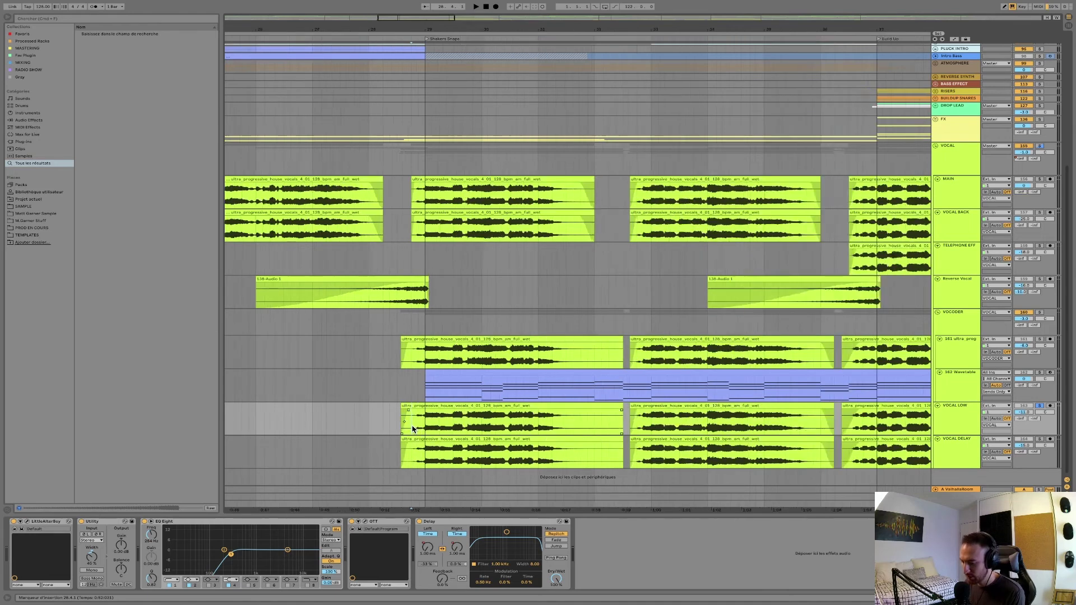
left_click(511, 429)
key("space")
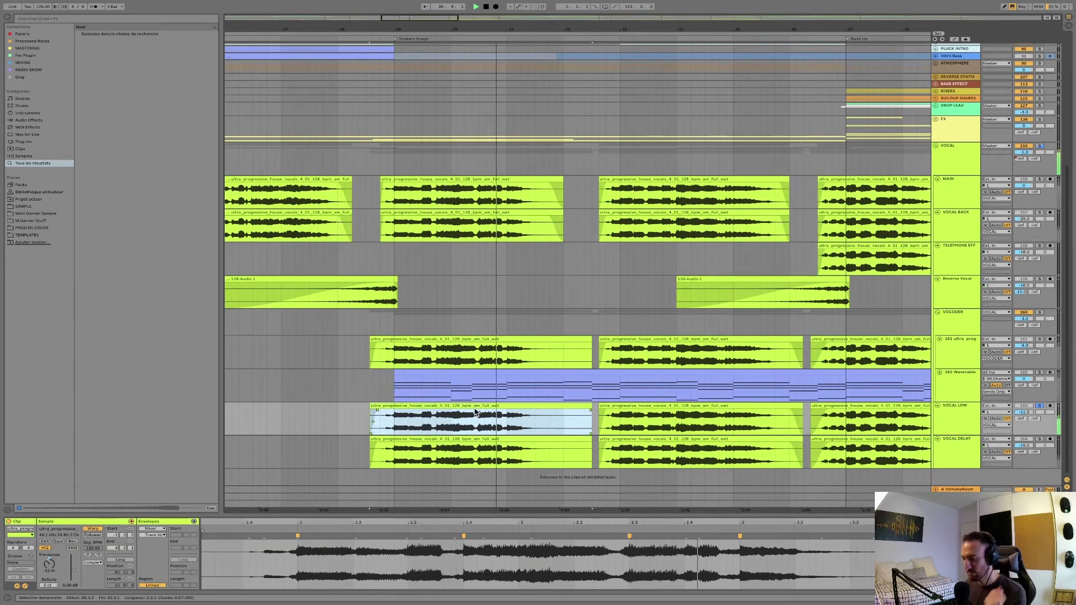
- Audition the VOCAL DELAY track soloed around Shakers Loops, inspecting its device chain
left_click(386, 387)
scroll(386, 387, "down", 3)
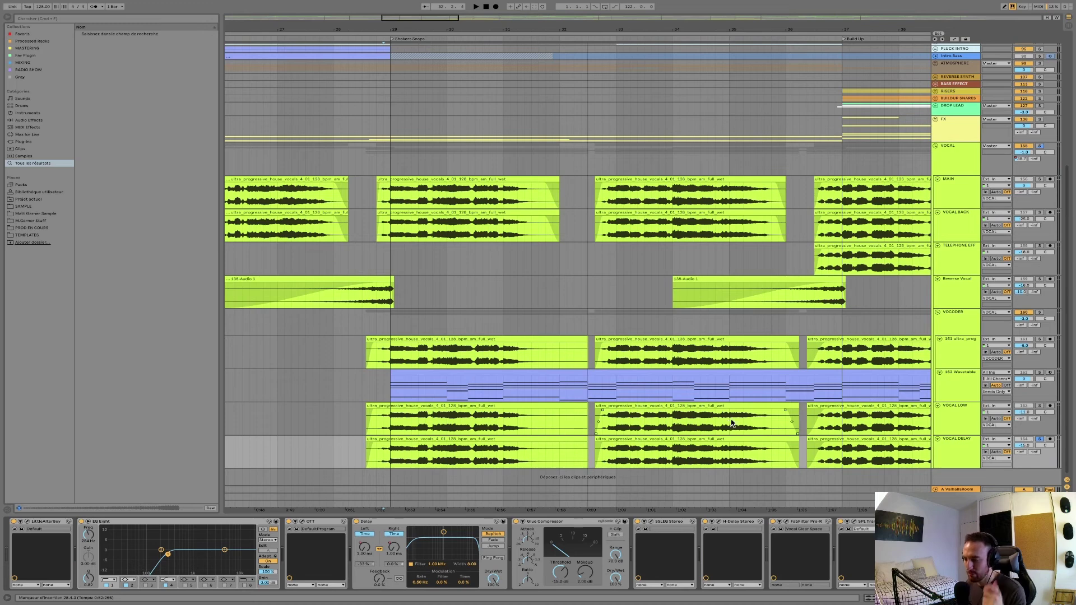
left_click(1039, 407)
key("space")
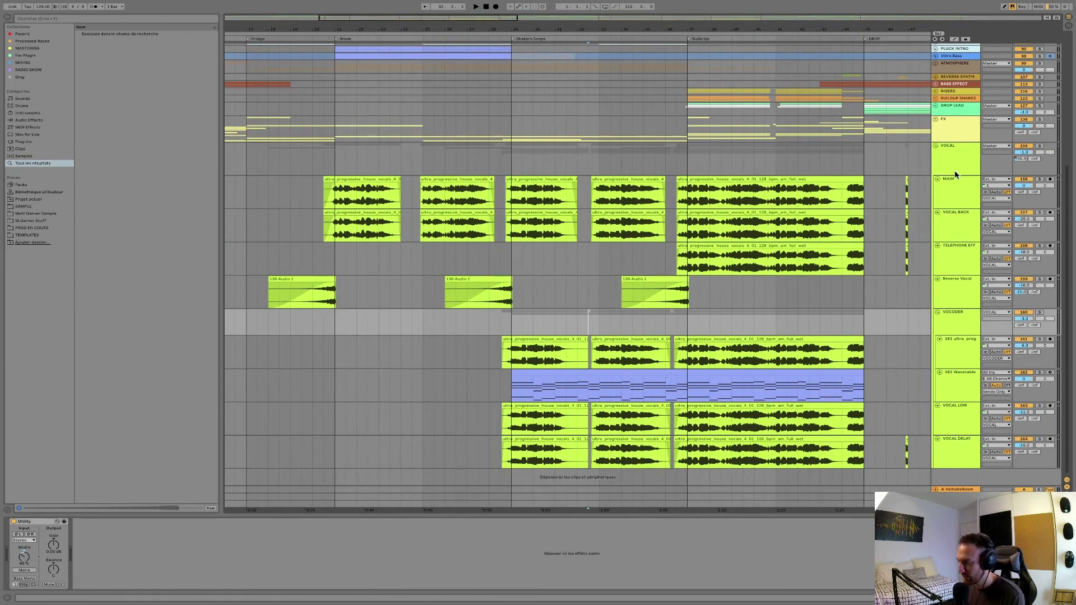
- Play the whole VOCAL group soloed from Shakers Loops through the Build Up towards the Drop
left_click(510, 156)
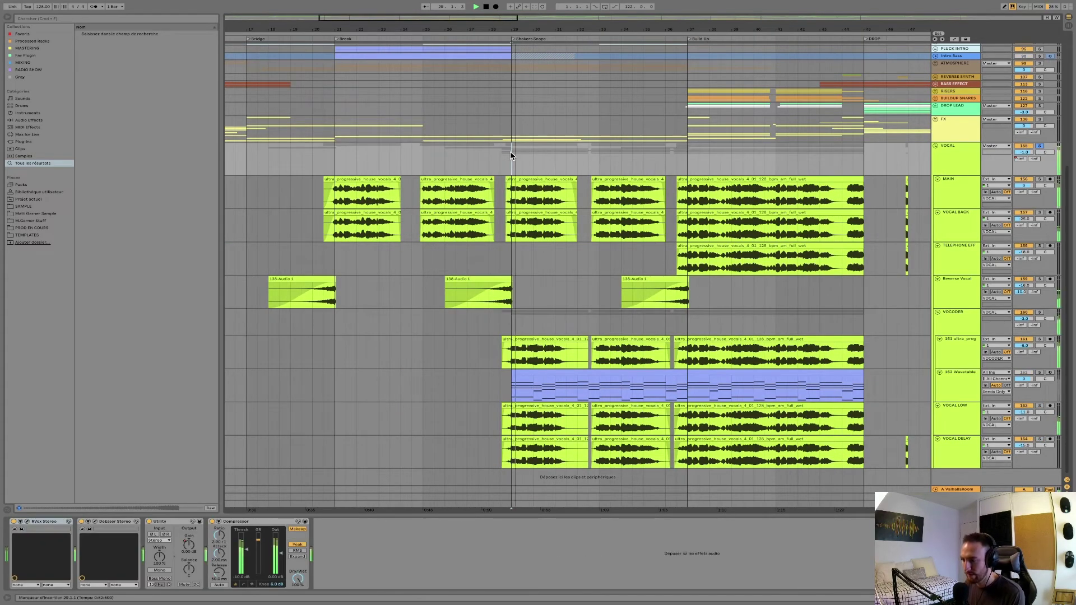
key("space")
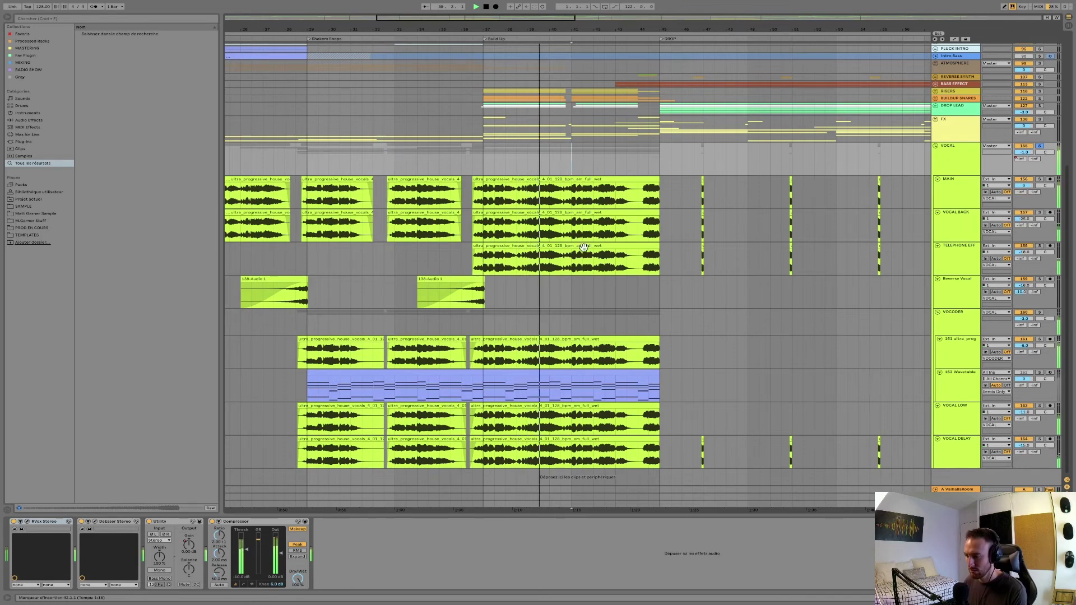
left_click(632, 162)
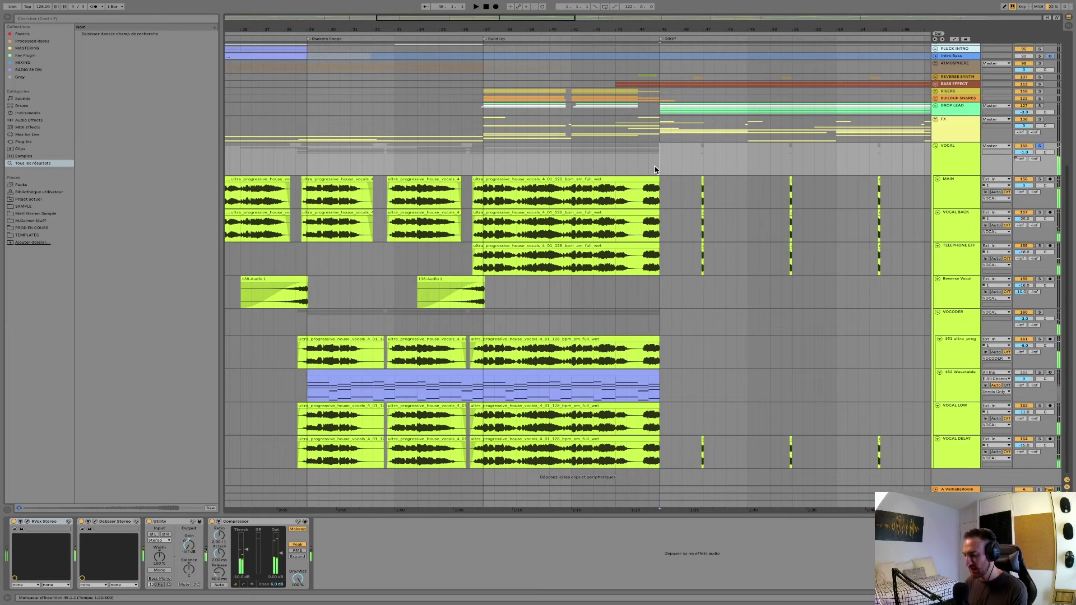
- Review the short vocal clips across the Drop and fold the VOCAL group
key("plus")
key("plus")
left_click_drag(654, 170, 581, 179)
key("plus")
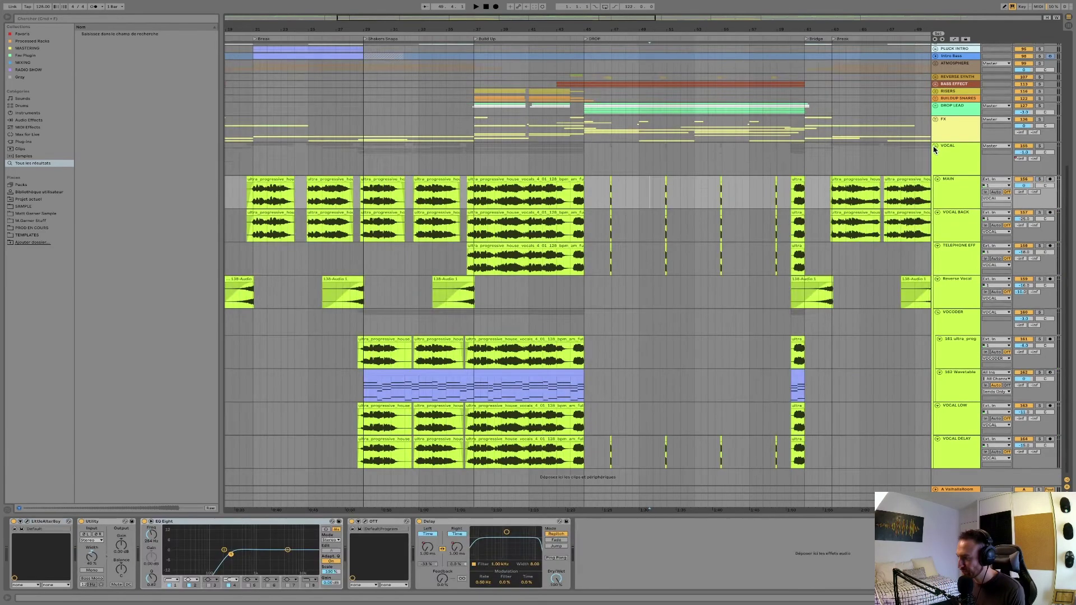
left_click(935, 148)
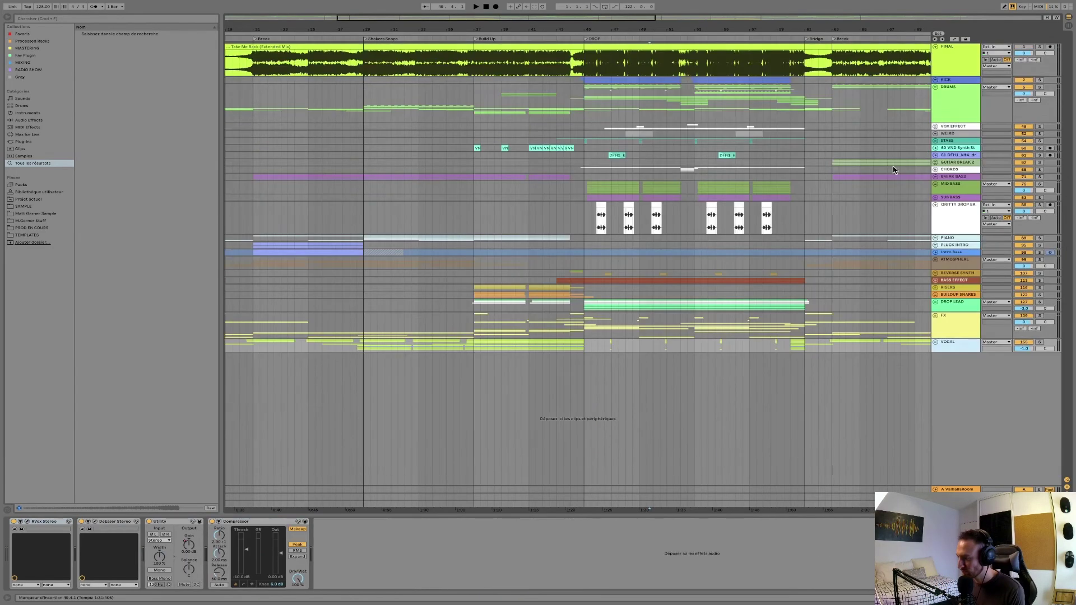
- Turn on the first Utility on the Master track and examine the Master automation from the Build Up into the Drop
scroll(744, 404, "down", 5)
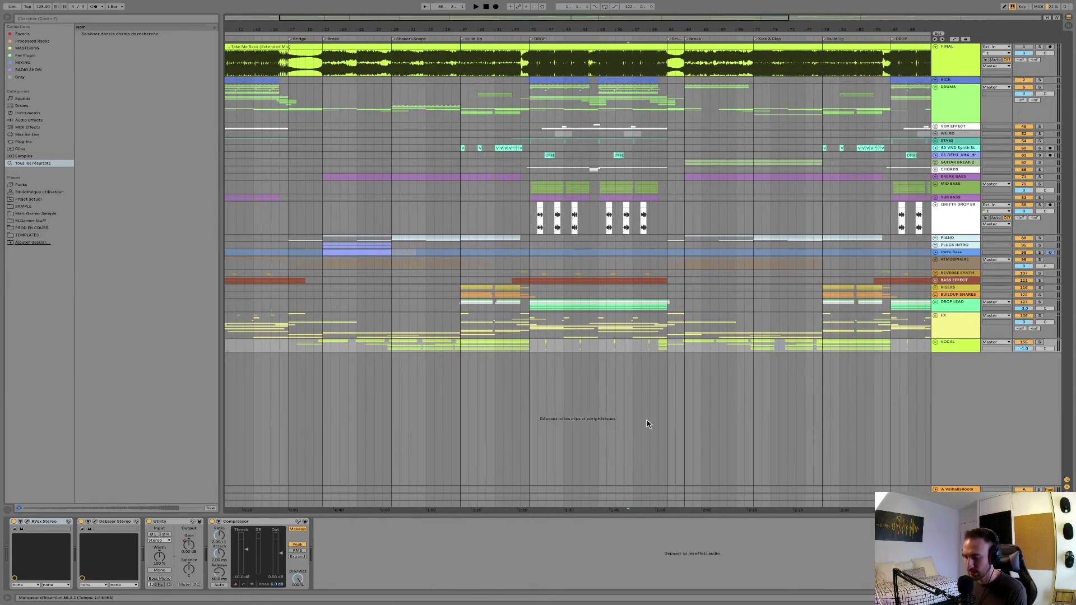
left_click(570, 404)
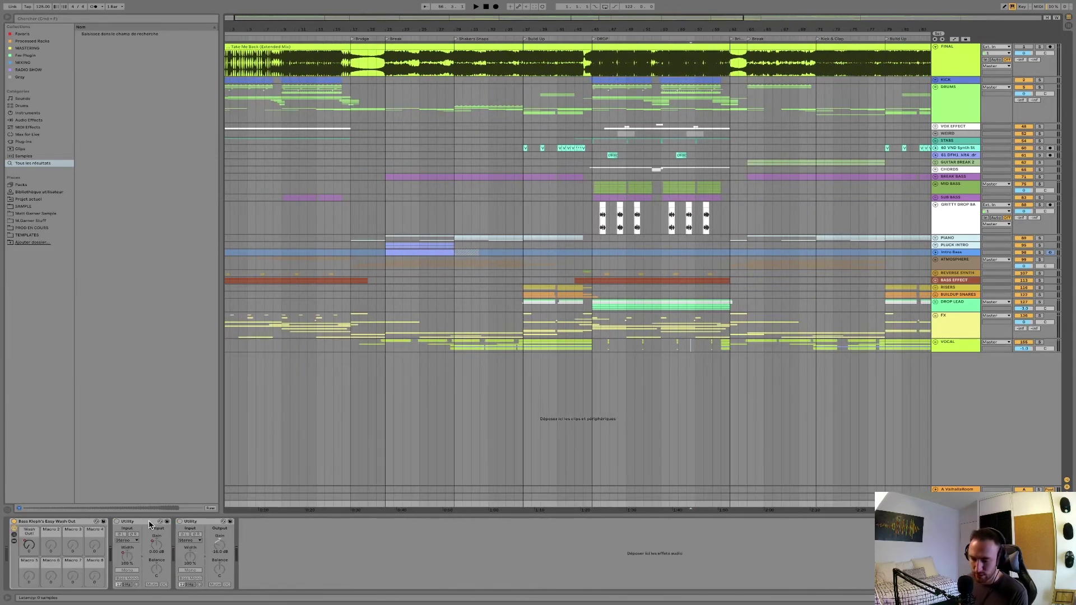
left_click(117, 522)
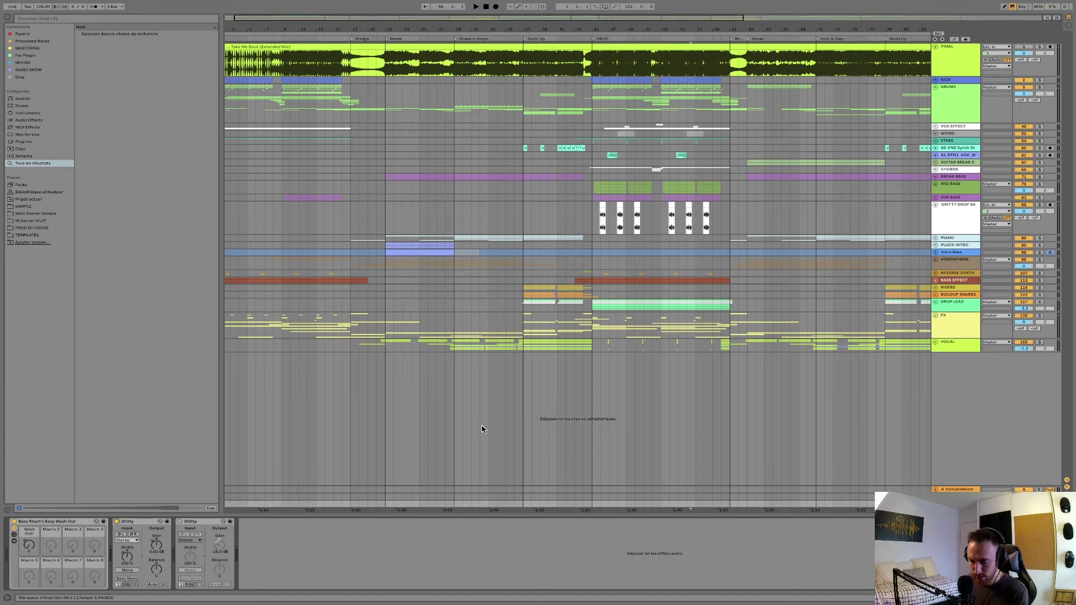
left_click(499, 426)
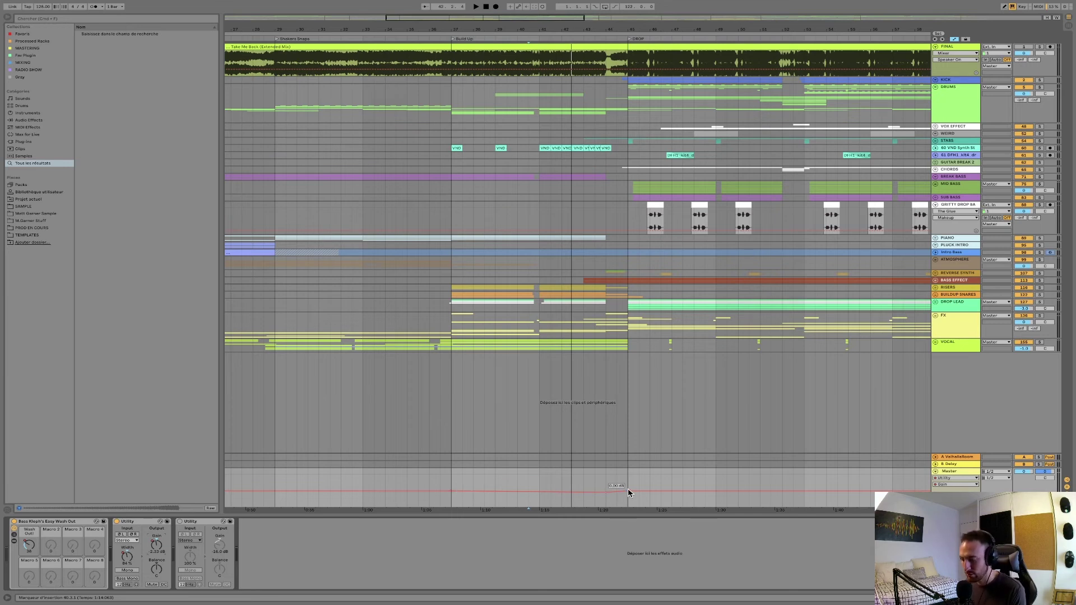
scroll(614, 486, "down", 3)
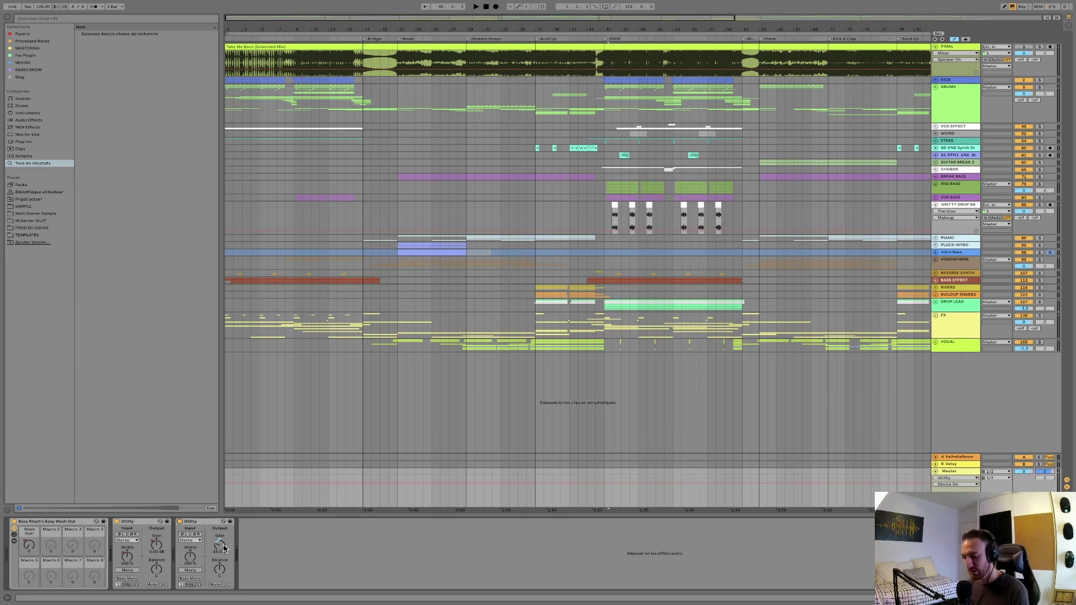
- Play the Drop in Session view to check the Master peak level with the second Utility's gain reduction on and off
key("Tab")
key("space")
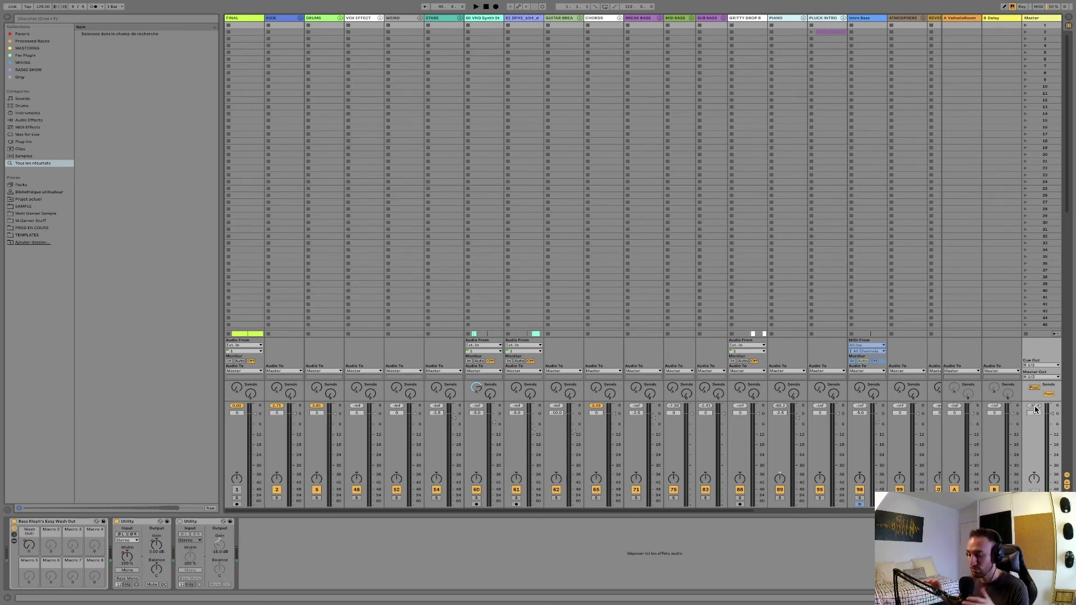
key("space")
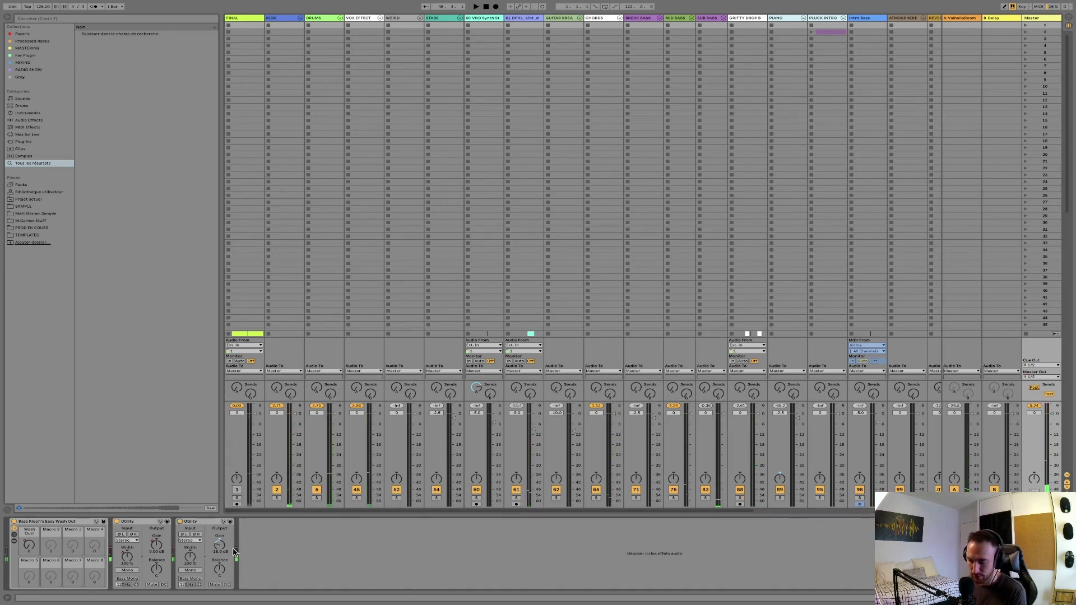
key("space")
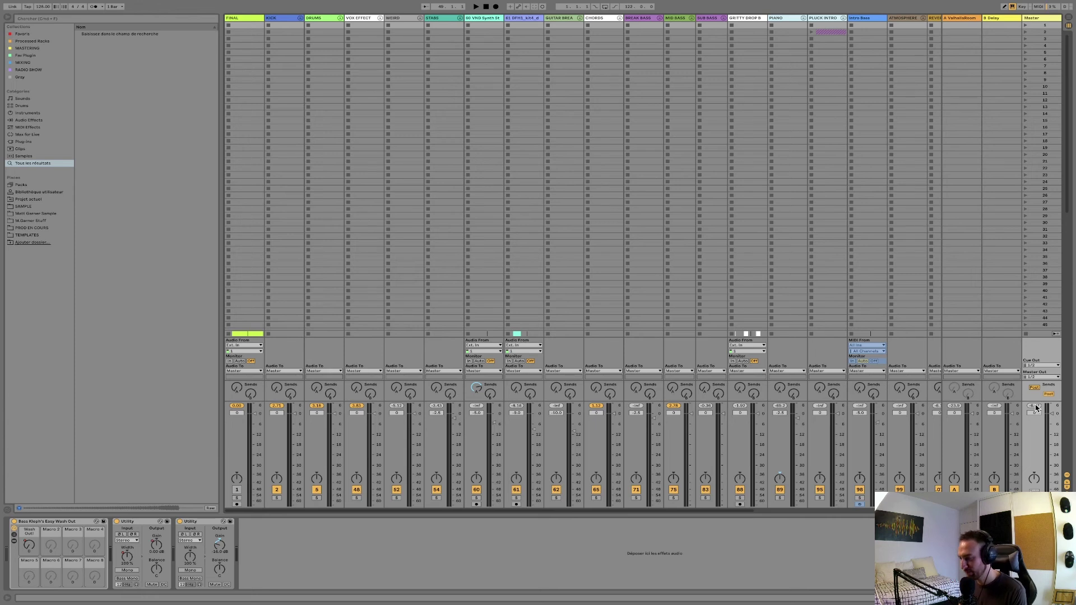
key("space")
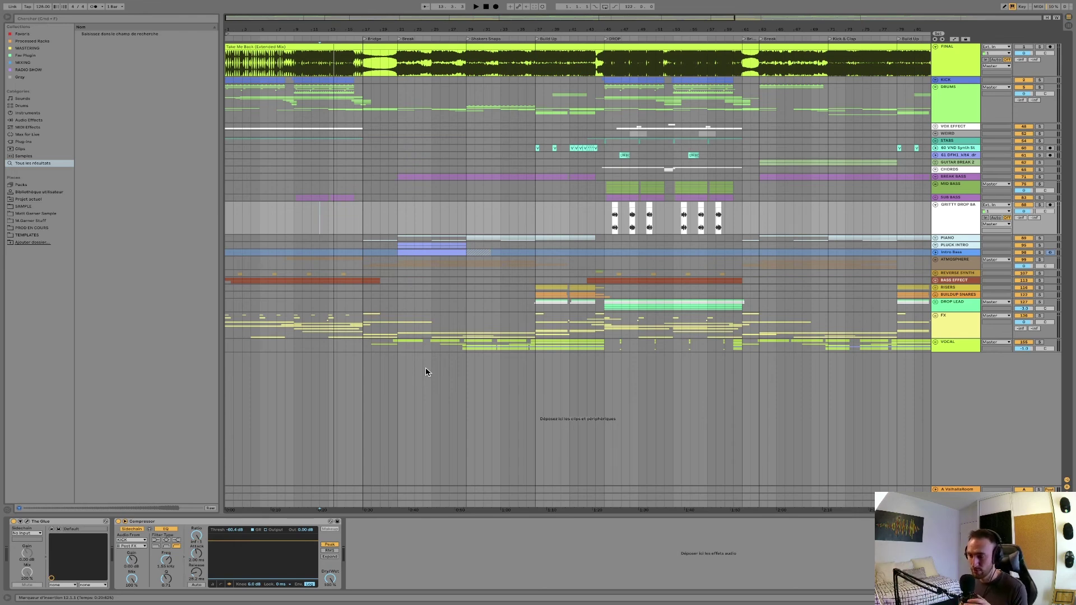
- Solo the FINAL track and play the finished Take Me Back (Extended Mix) from just before the first Drop
left_click(569, 345)
scroll(568, 368, "right", 5)
left_click(1044, 49)
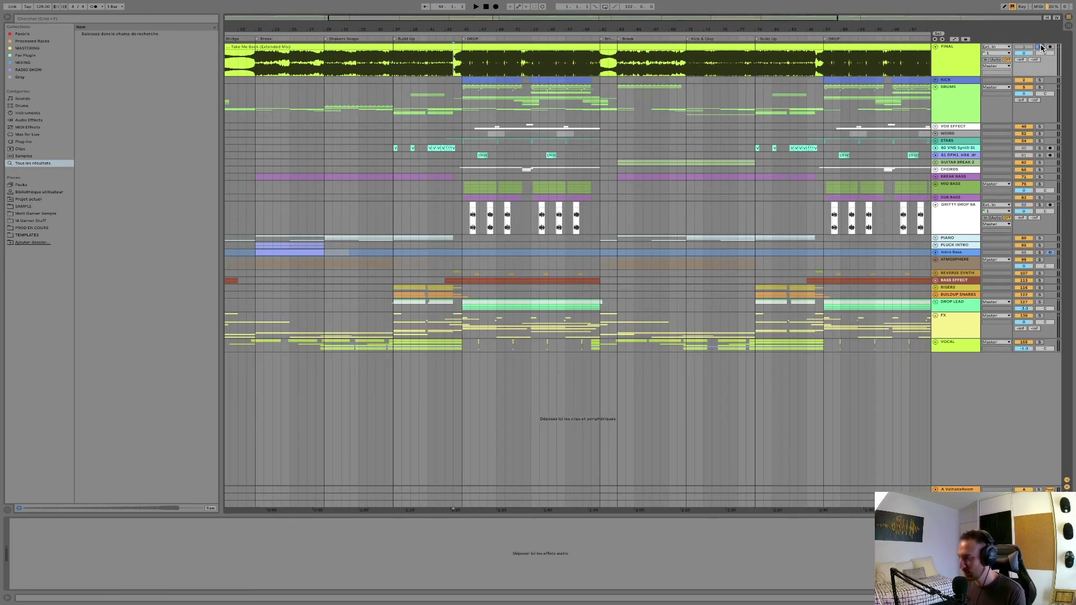
scroll(461, 68, "up", 3)
key("space")
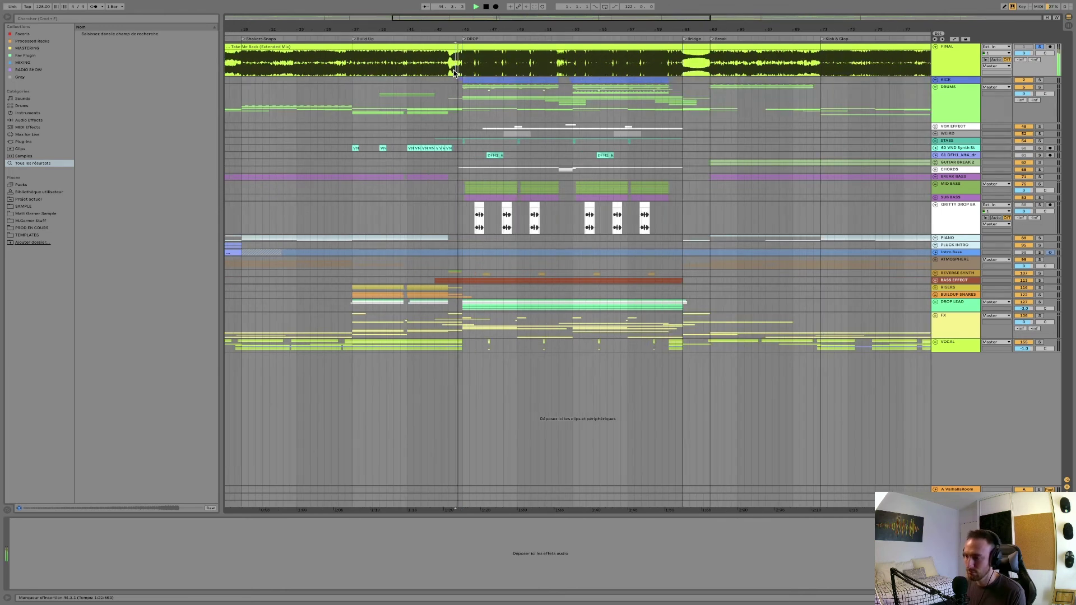